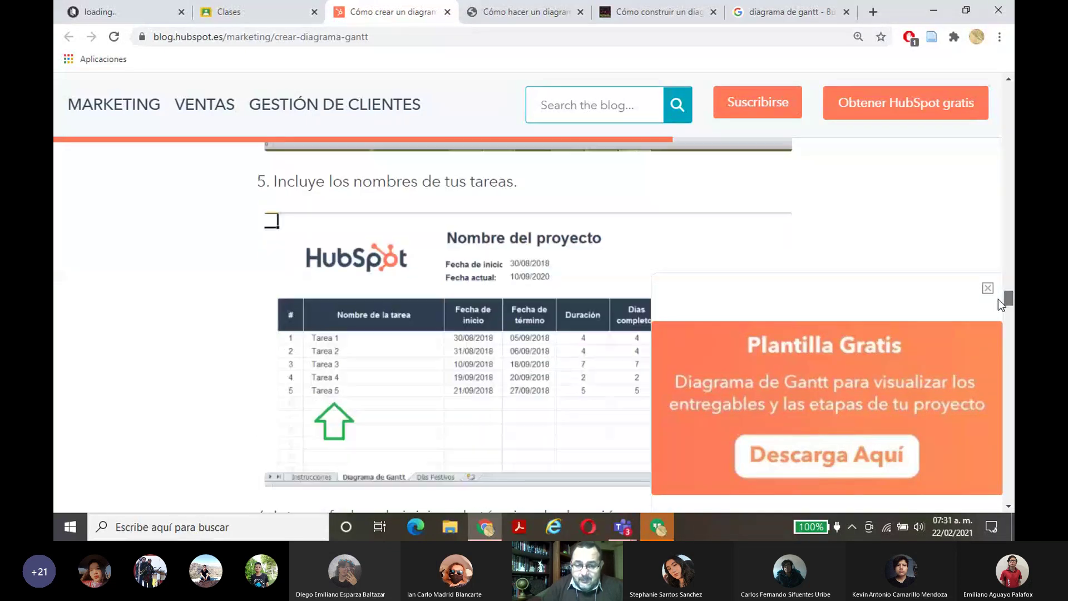
Step: Skim the Gantt article's remaining steps, and clear the desktop by minimizing the browser and Teams calendar and closing the Google Chat window
scroll(999, 300, down, 4)
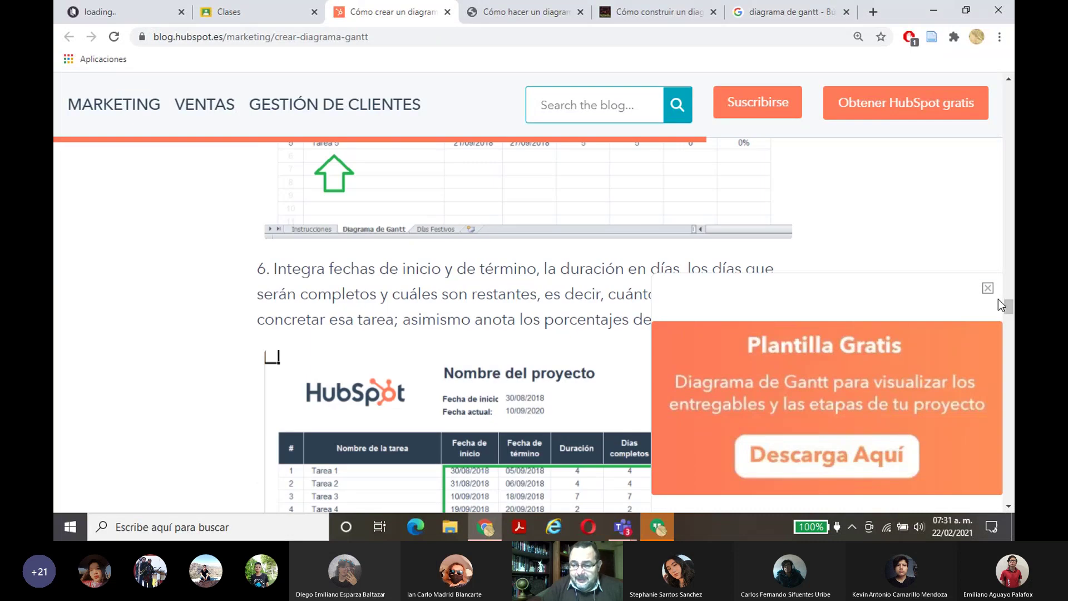
drag(1009, 304, 1006, 341)
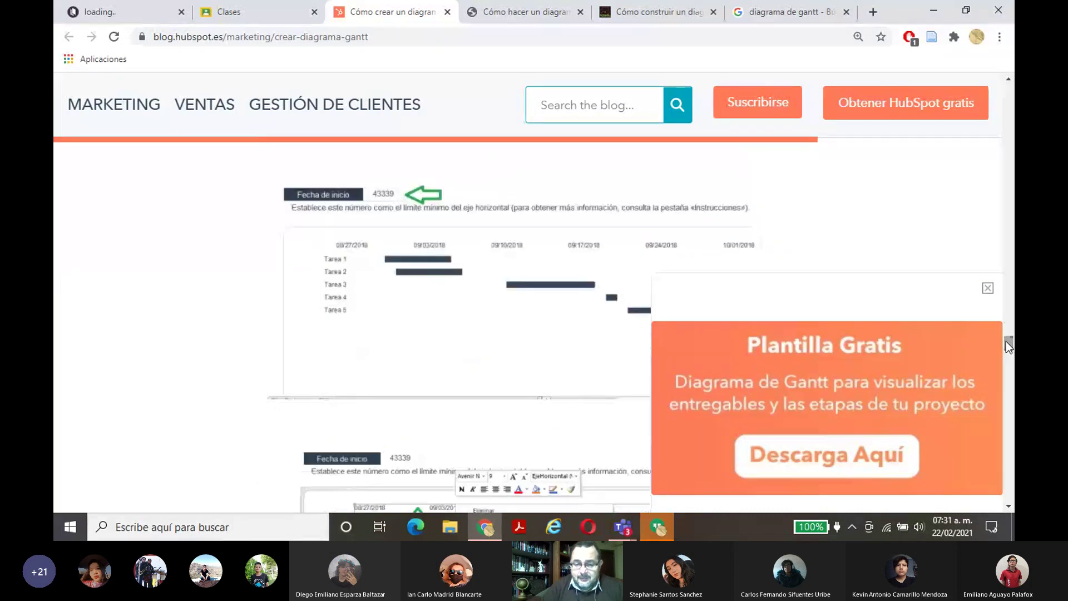
click(934, 12)
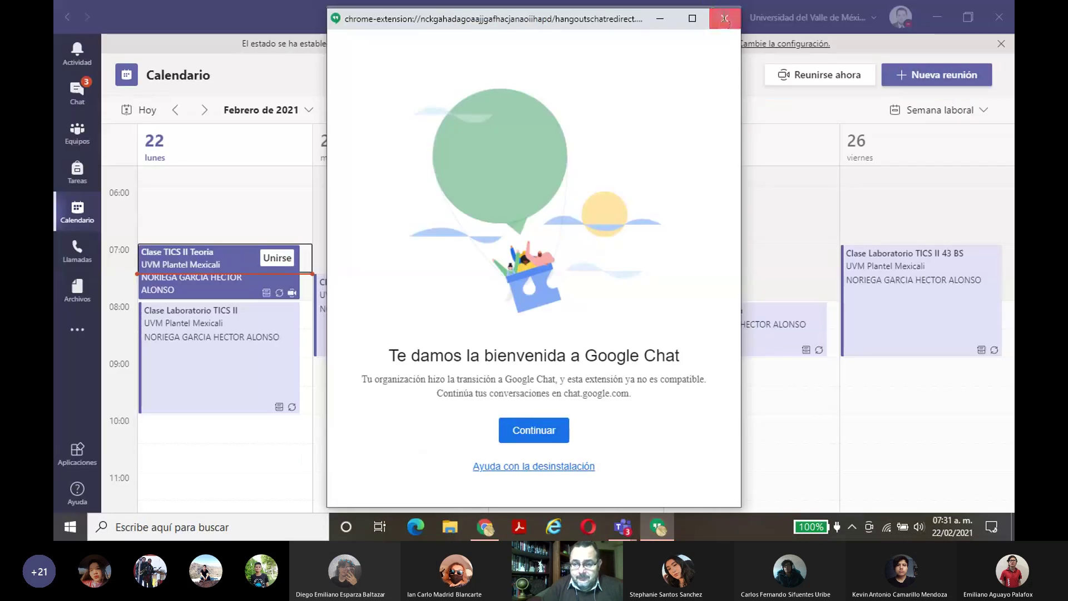
click(728, 13)
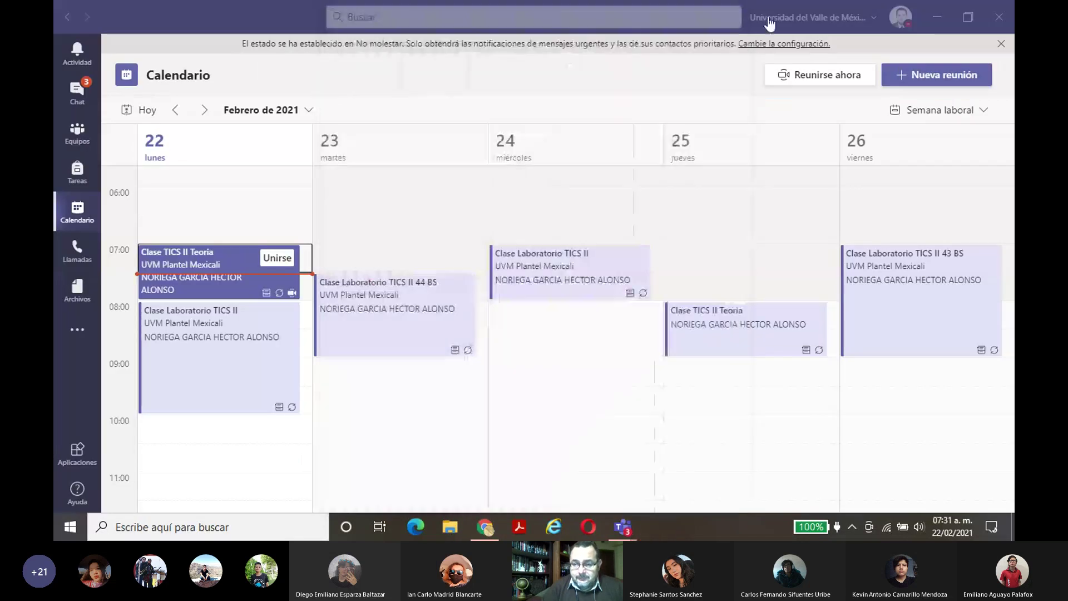
click(942, 20)
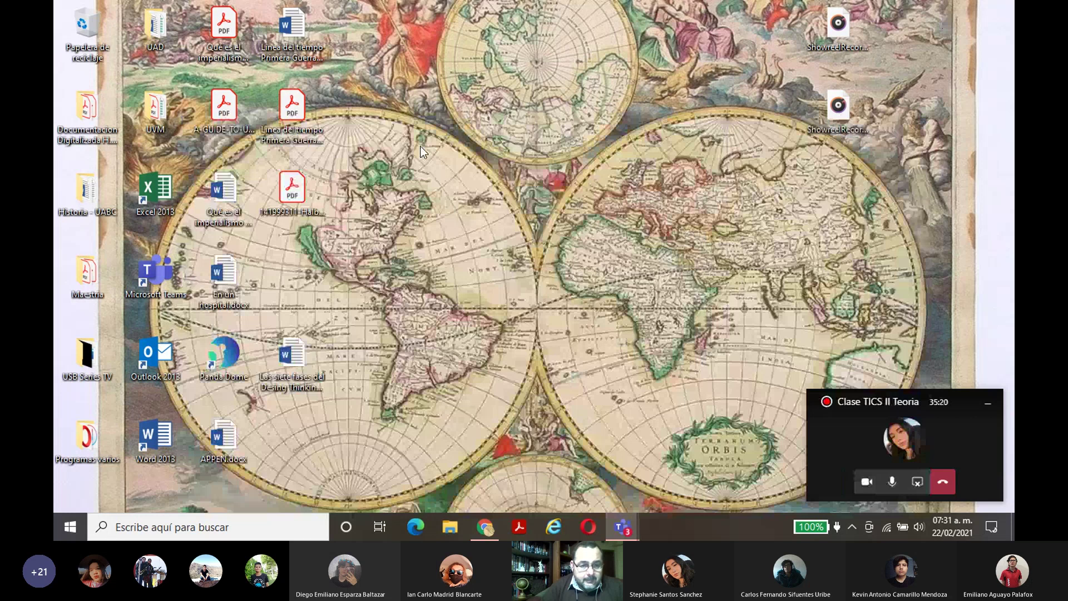
Step: Open the recent workbook "Copia de UVM TI2 B1L2 Lista tareas.xlsx" from File Explorer
click(449, 531)
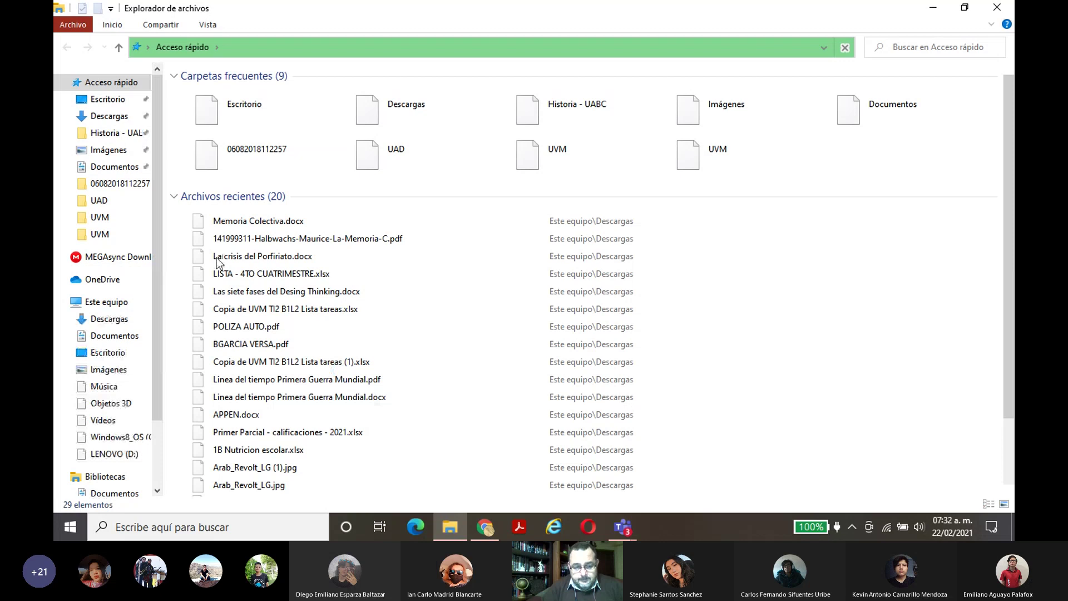
click(254, 313)
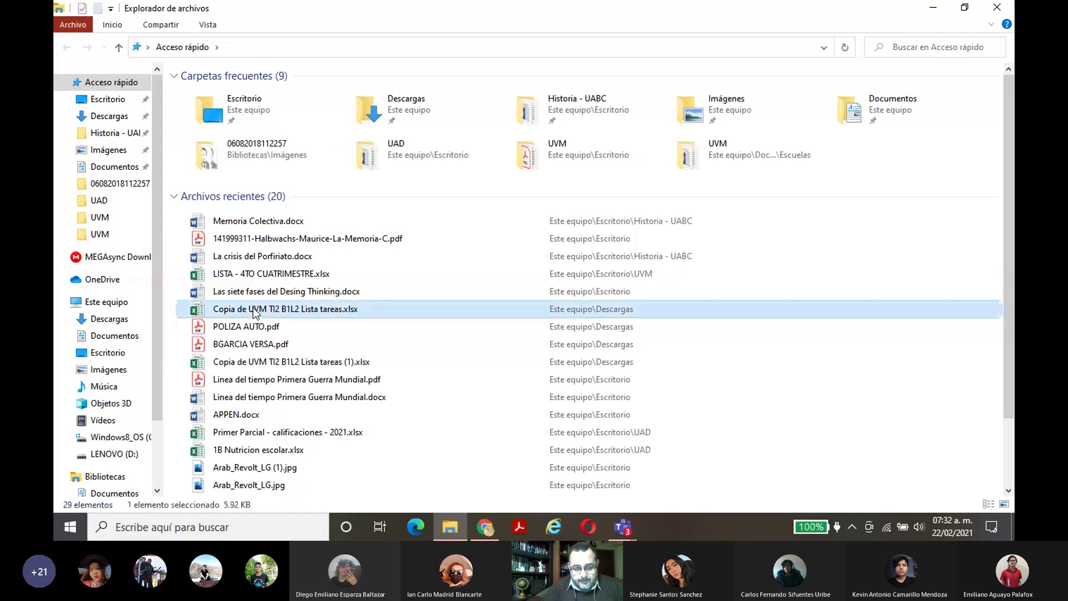
double_click(255, 312)
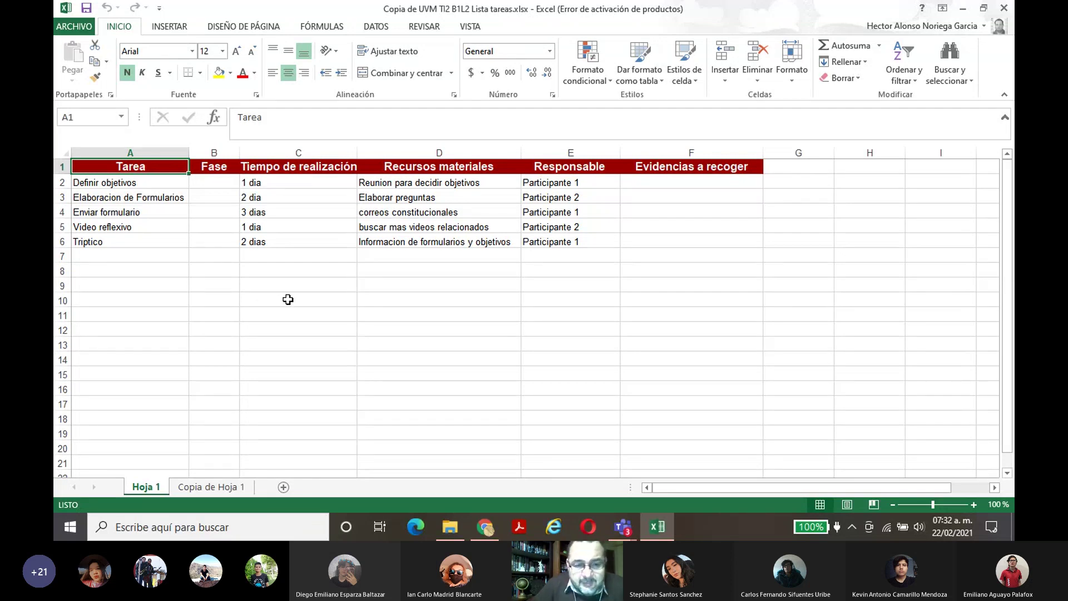
Step: Dismiss the Office activation wizard and delete the "Recursos materiales" column from the task table on Hoja 1
click(439, 150)
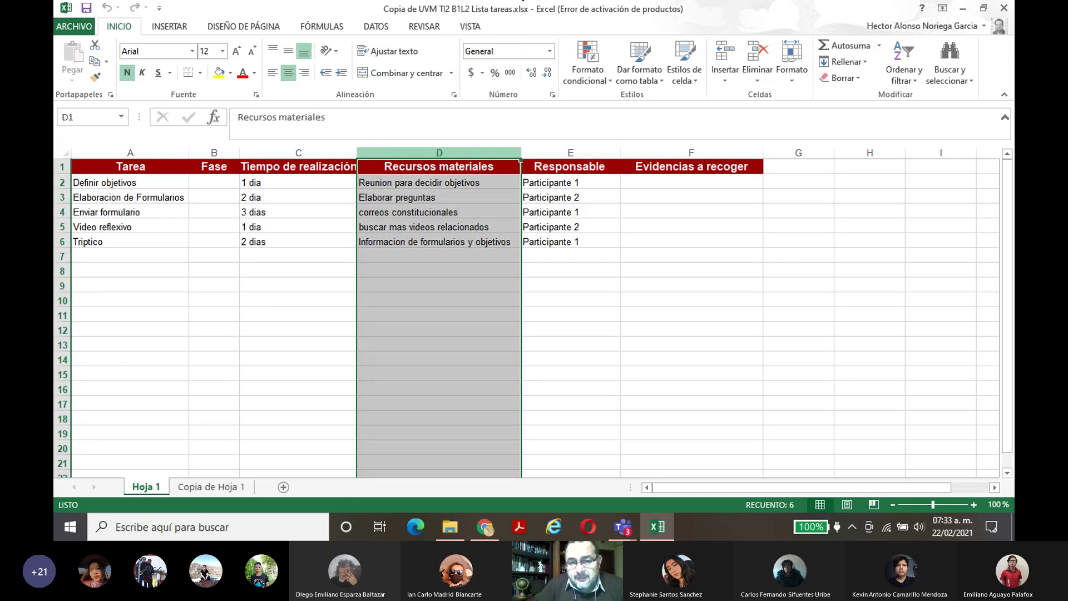
right_click(440, 151)
click(486, 19)
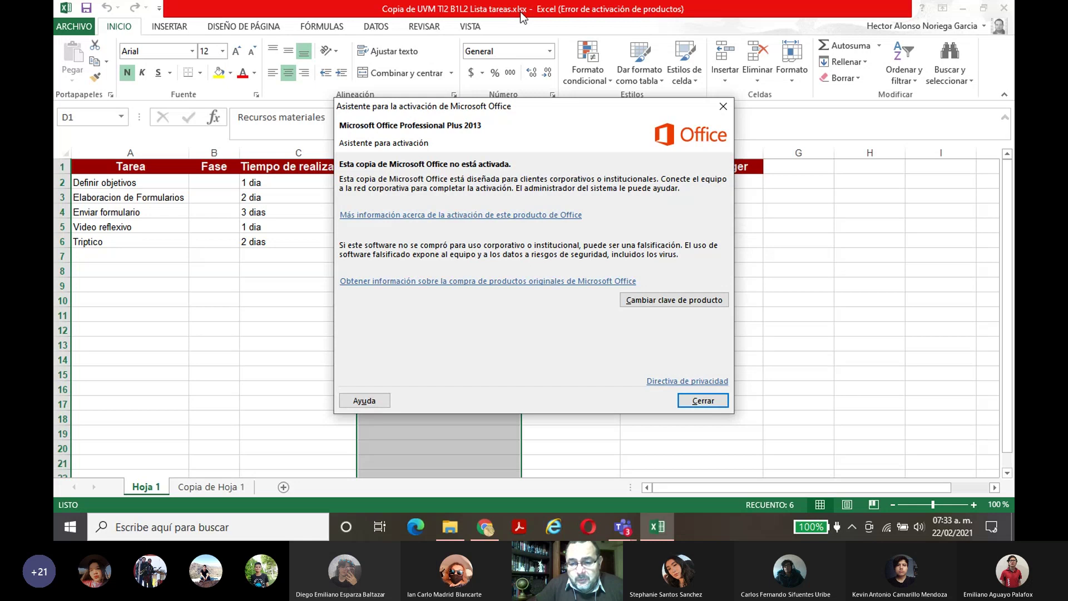
click(702, 400)
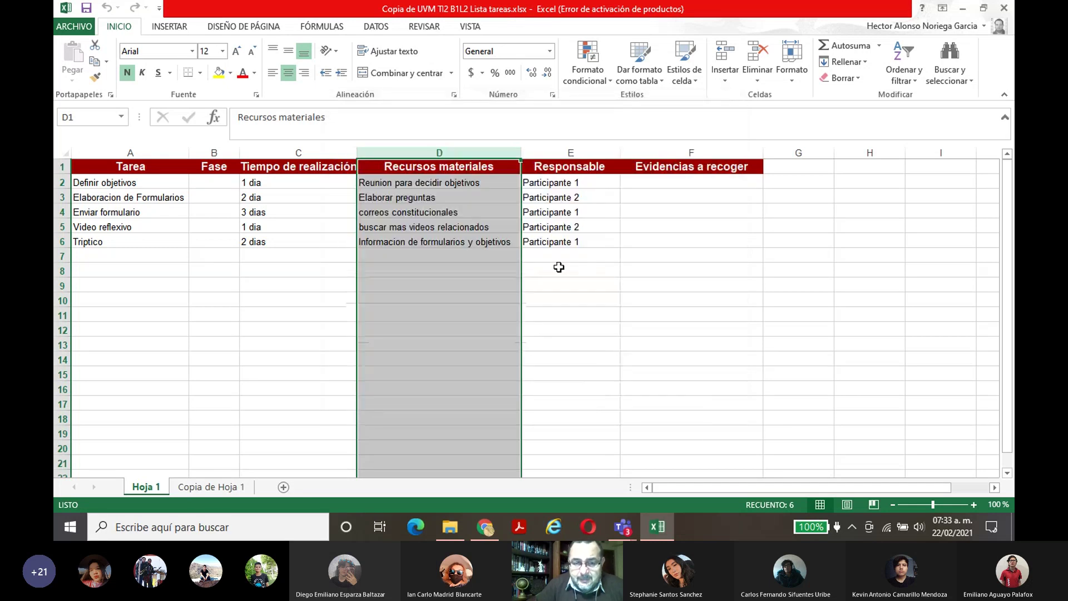
right_click(423, 150)
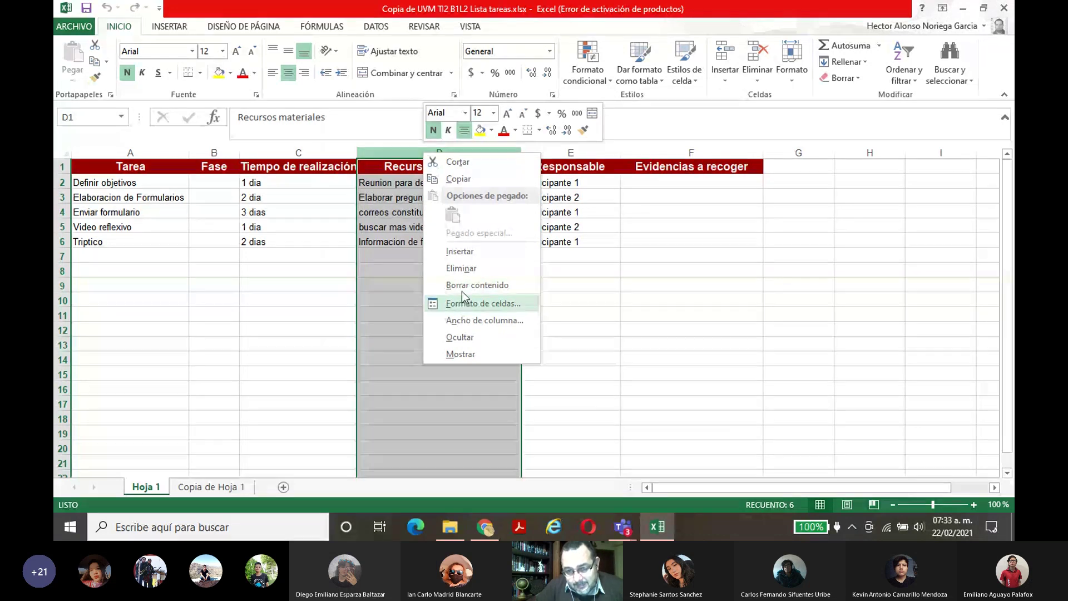
click(461, 269)
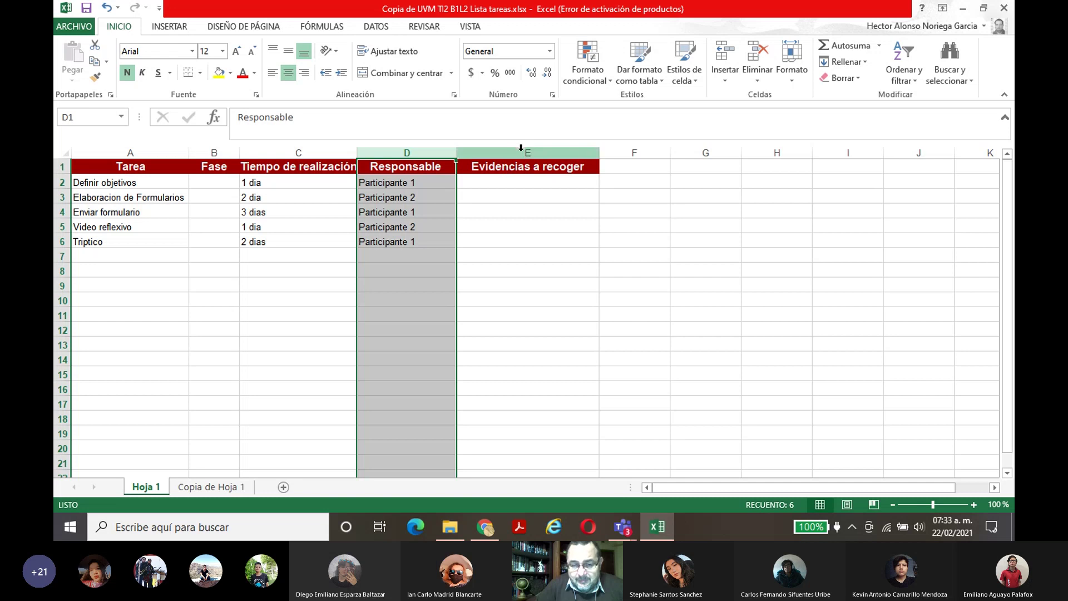
Step: Delete the "Evidencias a recoger" column and narrow the empty column E to about half its width
click(521, 148)
right_click(522, 149)
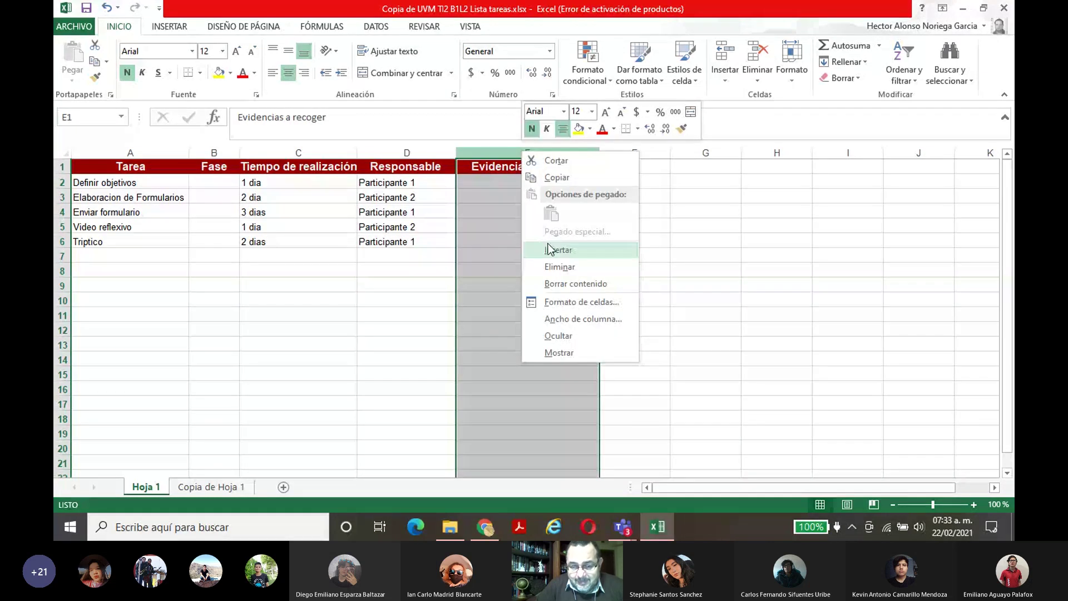
click(547, 267)
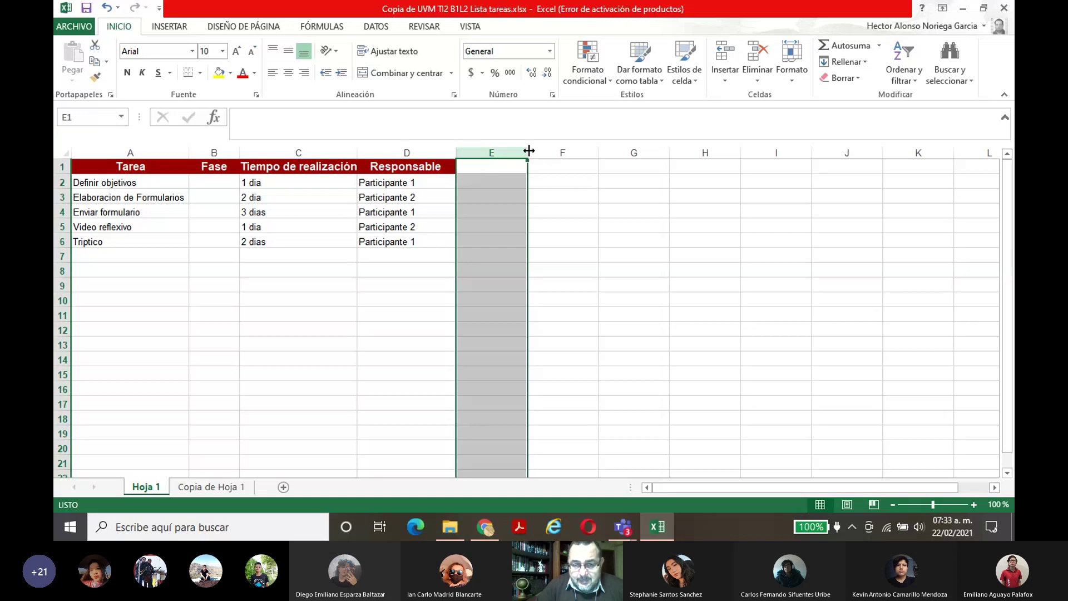
drag(528, 150, 491, 152)
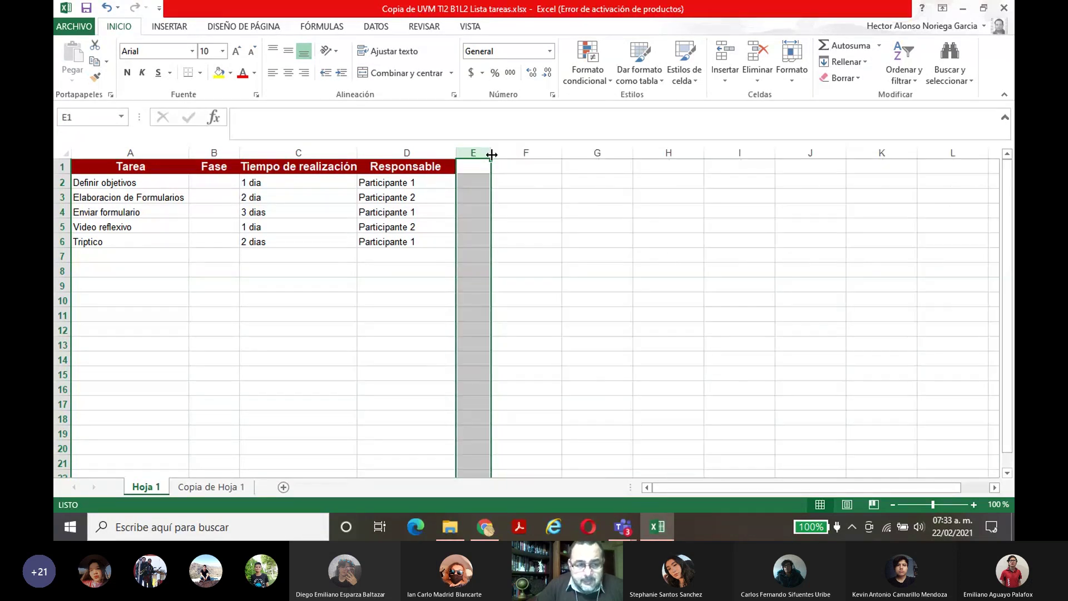
Step: Insert two blank rows above the task table's header row
click(63, 166)
right_click(63, 166)
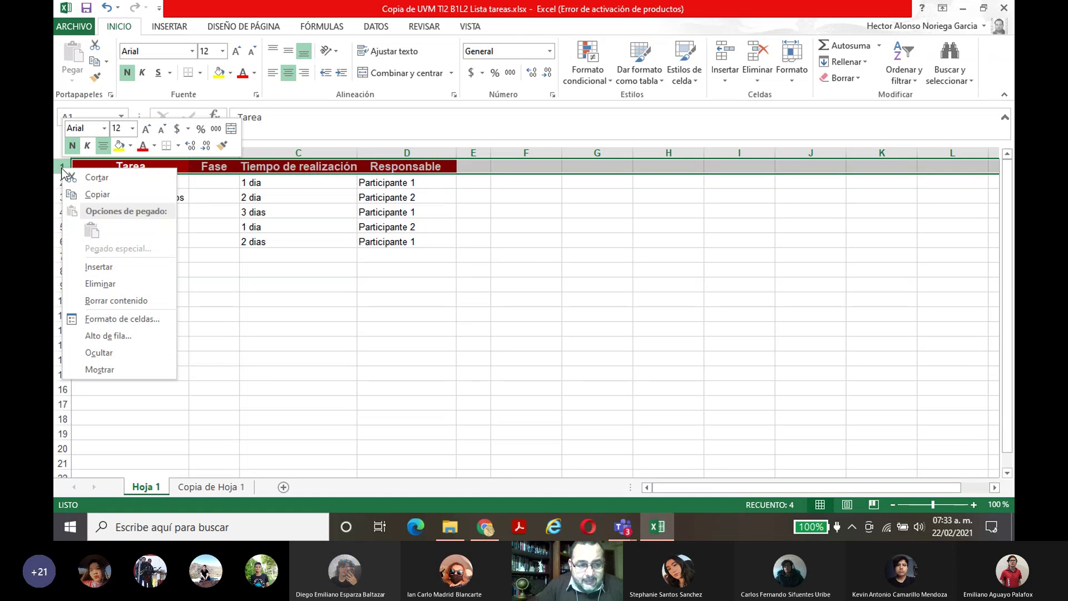
click(91, 267)
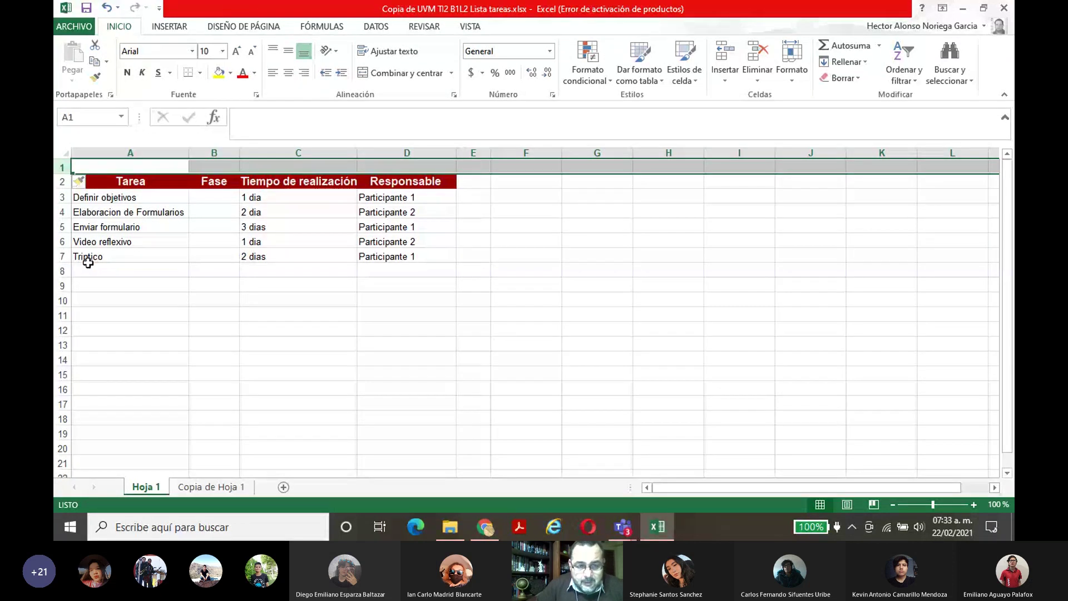
right_click(61, 167)
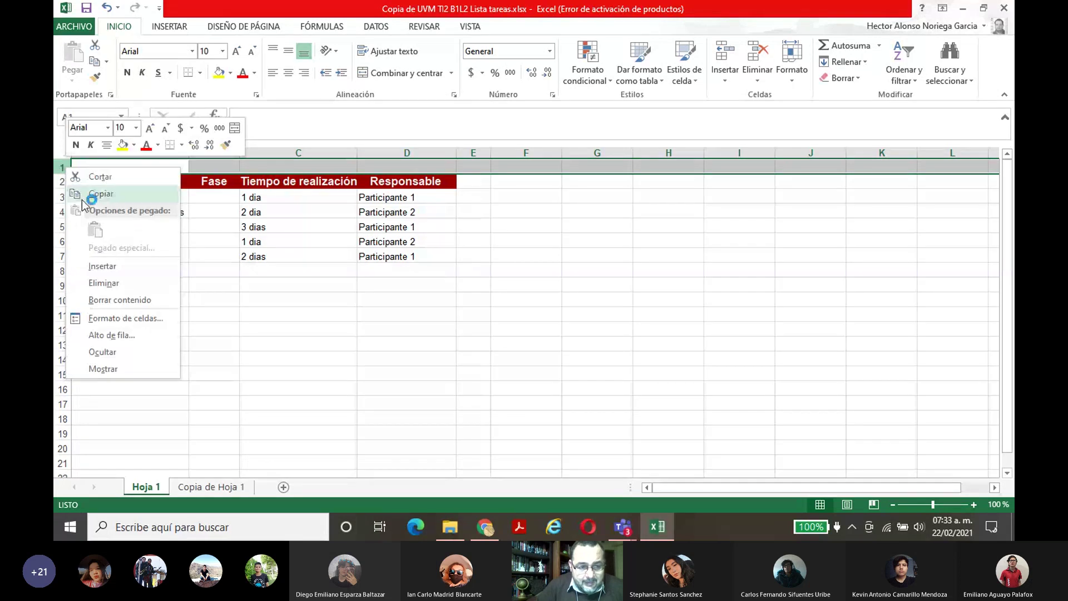
click(97, 268)
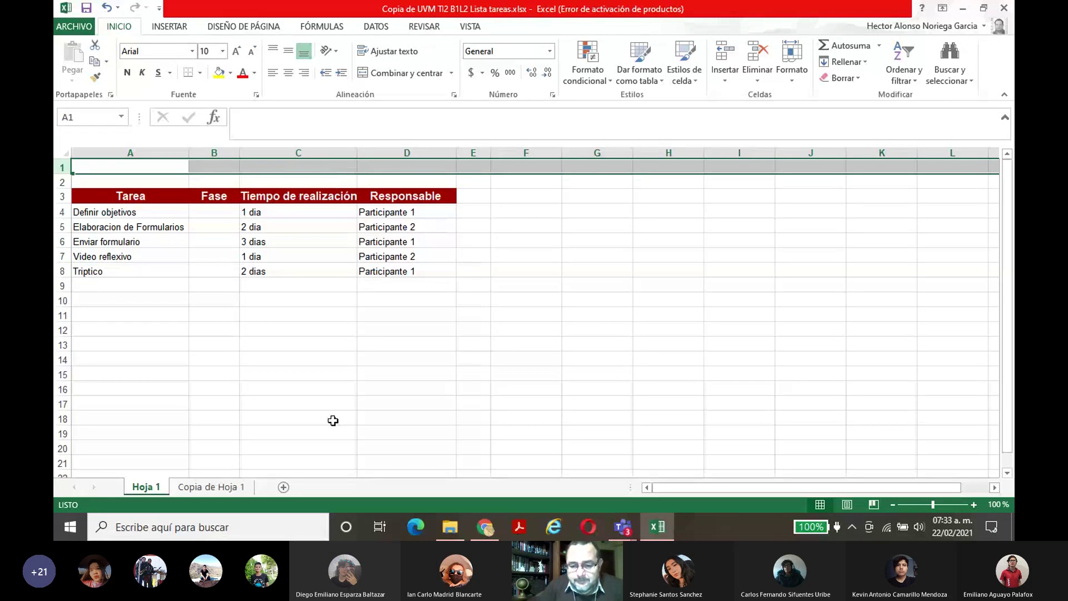
Step: Switch to the Teams class meeting, mute the microphone, and return to the Excel workbook
mouse_move(625, 526)
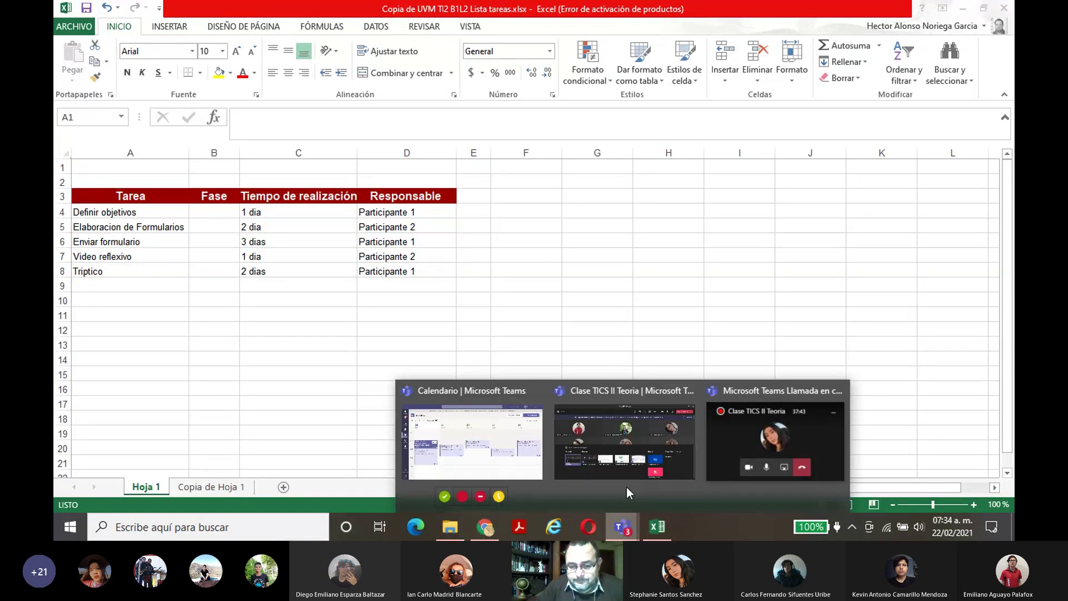
click(502, 422)
click(589, 414)
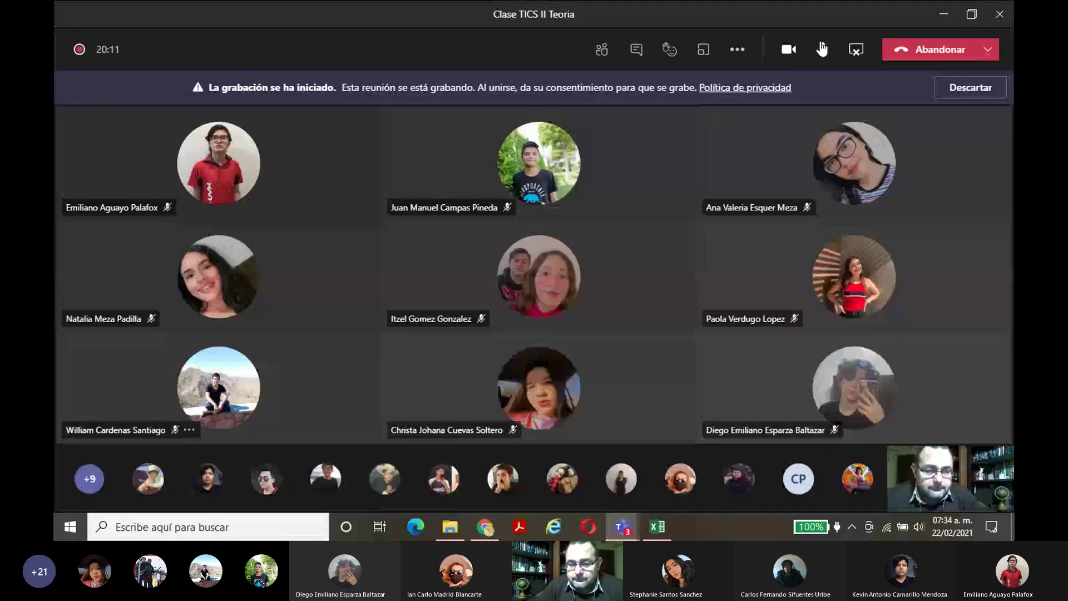
click(655, 530)
mouse_move(623, 526)
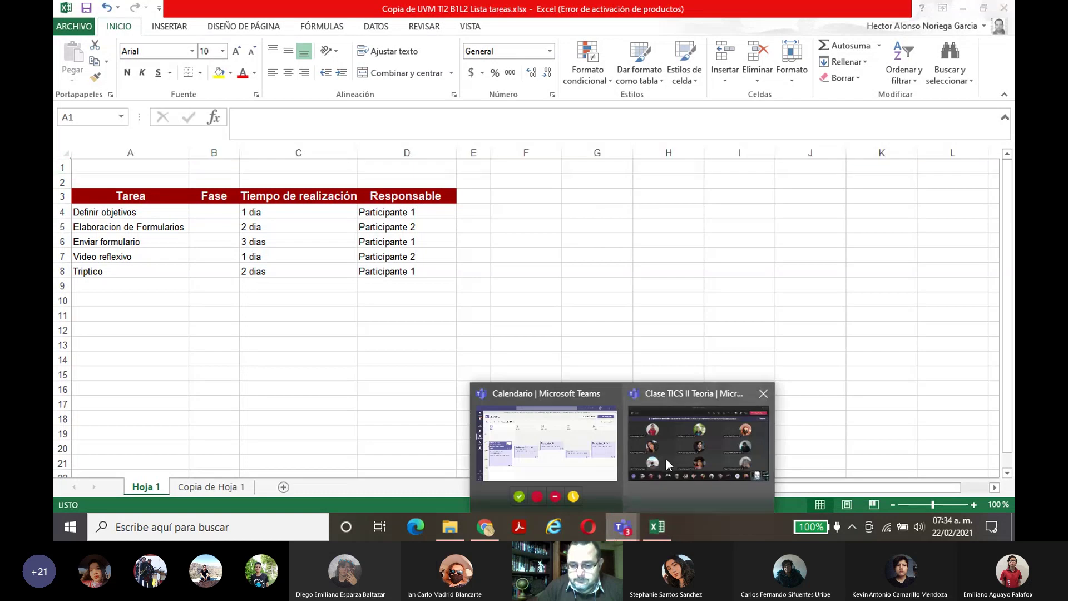
click(666, 459)
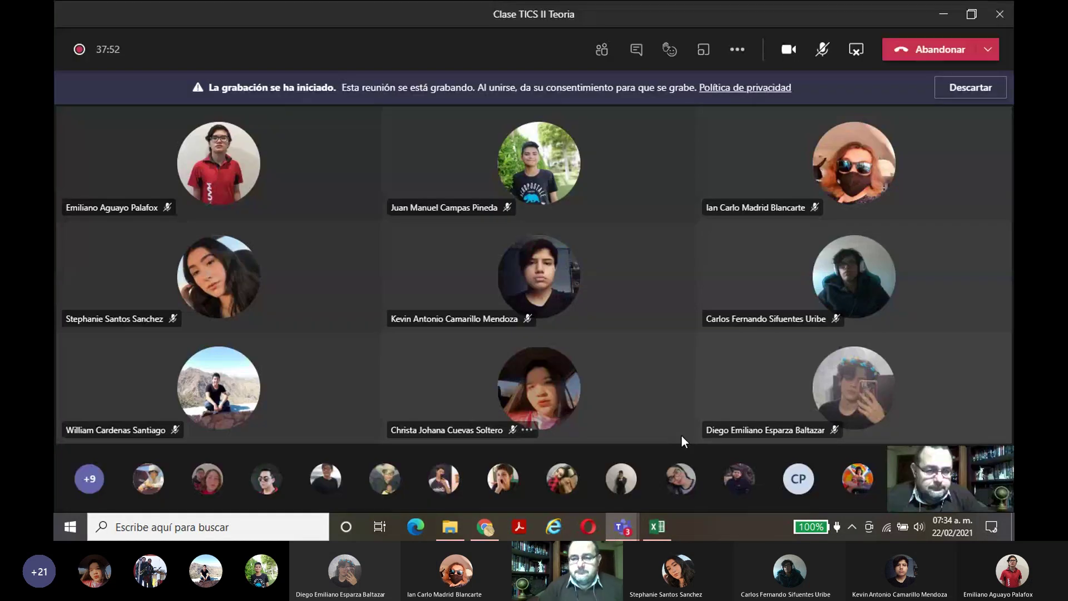
click(660, 528)
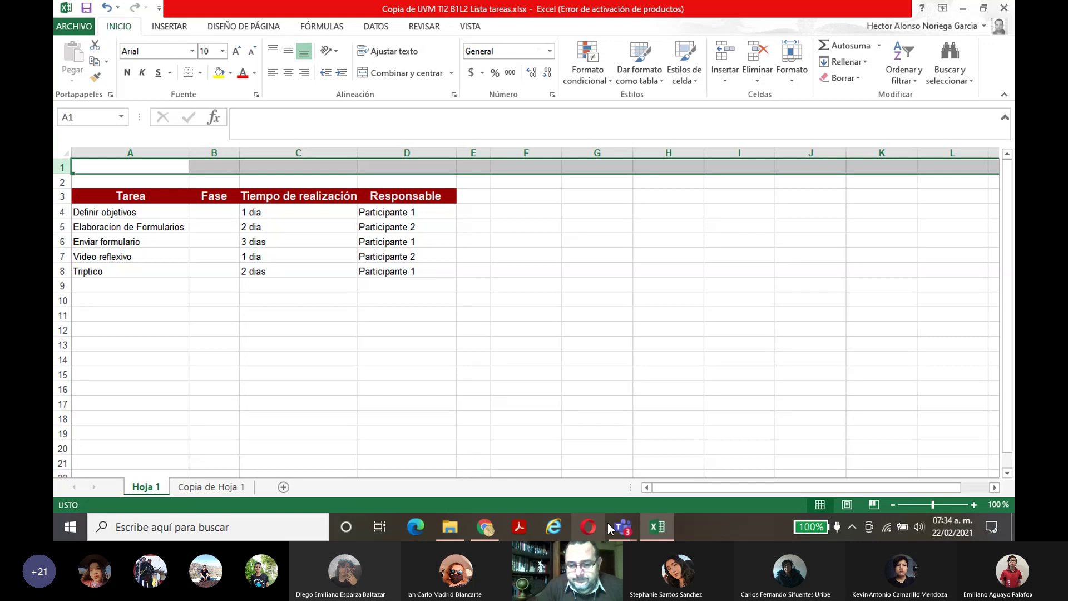
Step: Switch to the Teams class meeting to unmute the microphone, and return to the Excel workbook
mouse_move(634, 532)
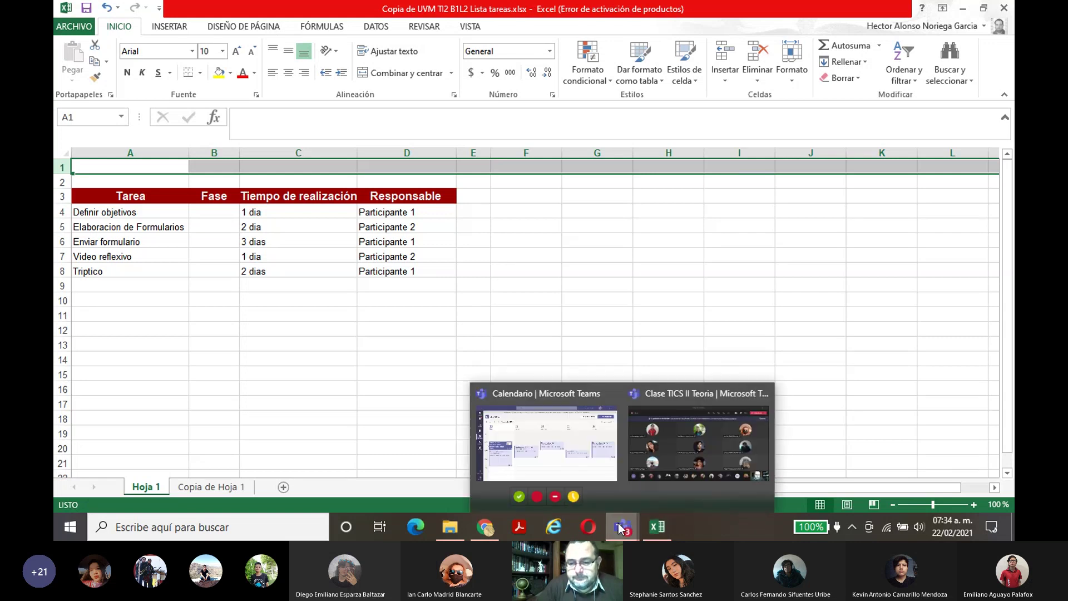
click(680, 439)
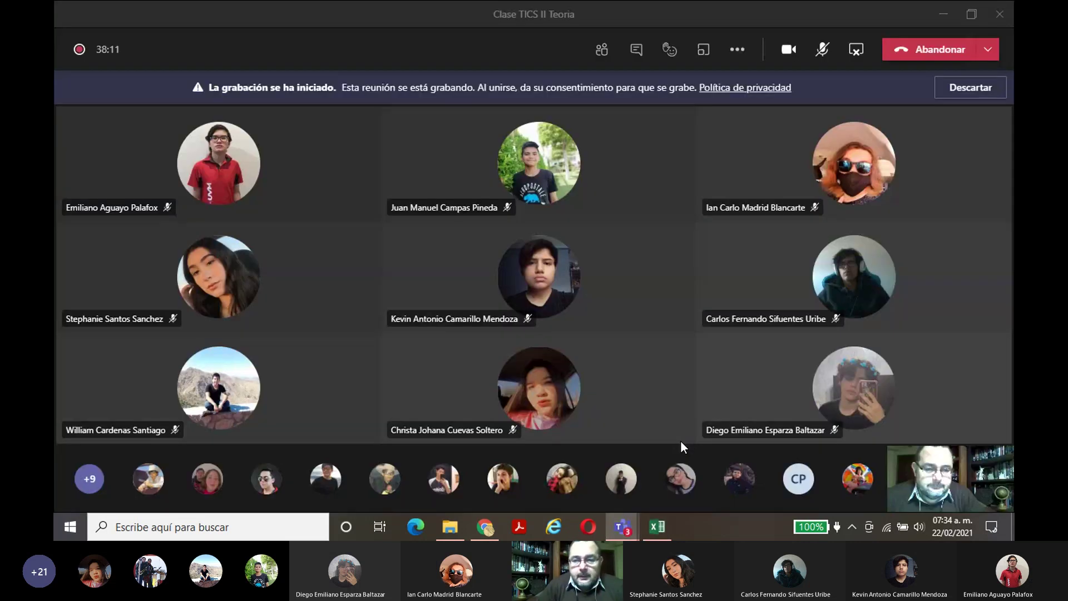
click(823, 49)
click(657, 526)
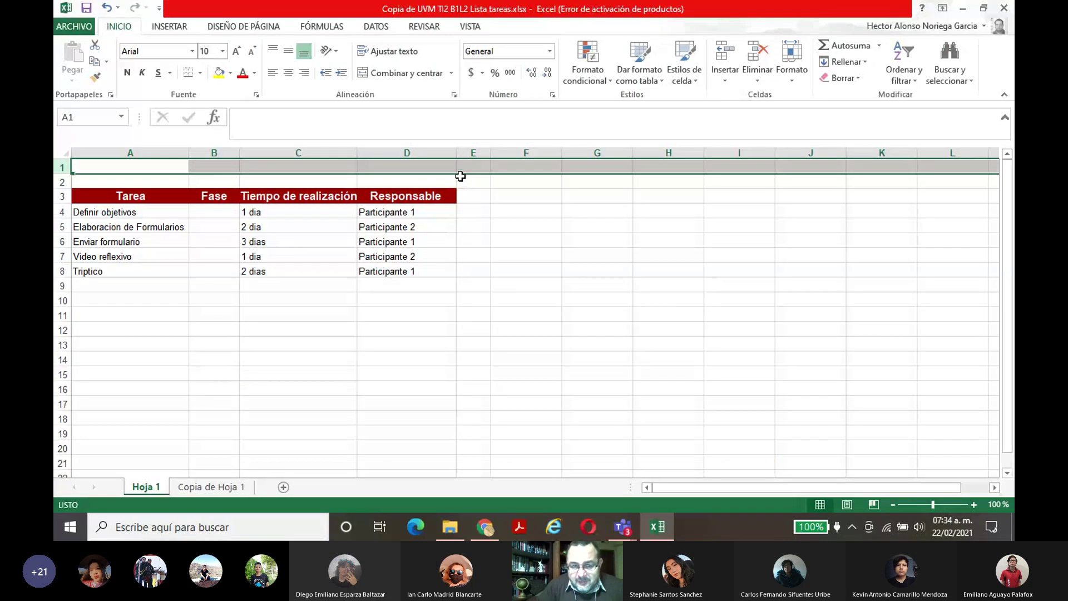
Step: Narrow columns F through N one by one to about half their width, matching column E
click(469, 170)
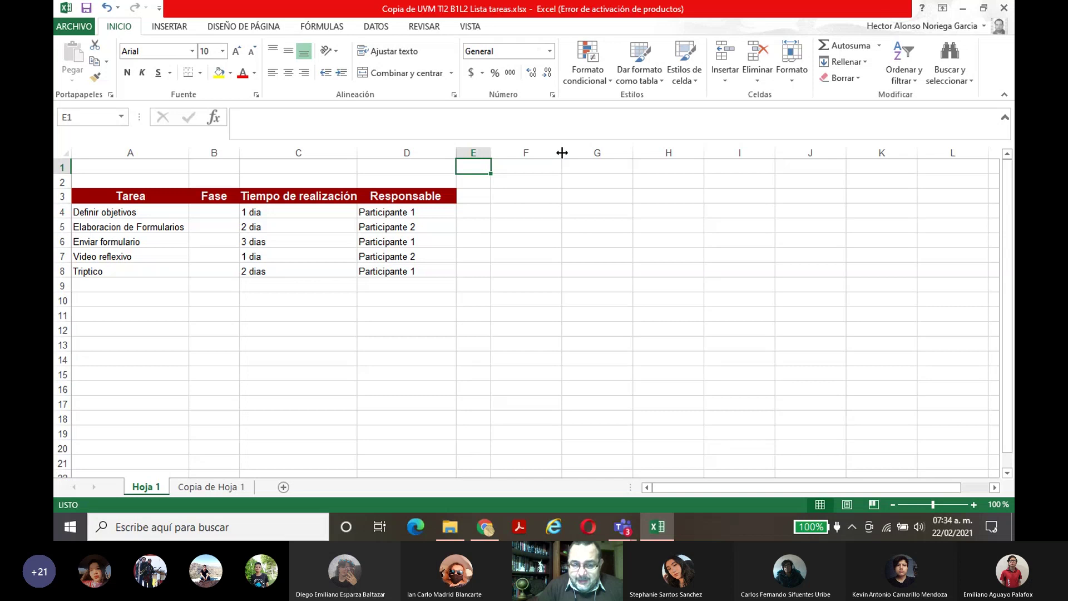
drag(562, 152, 525, 153)
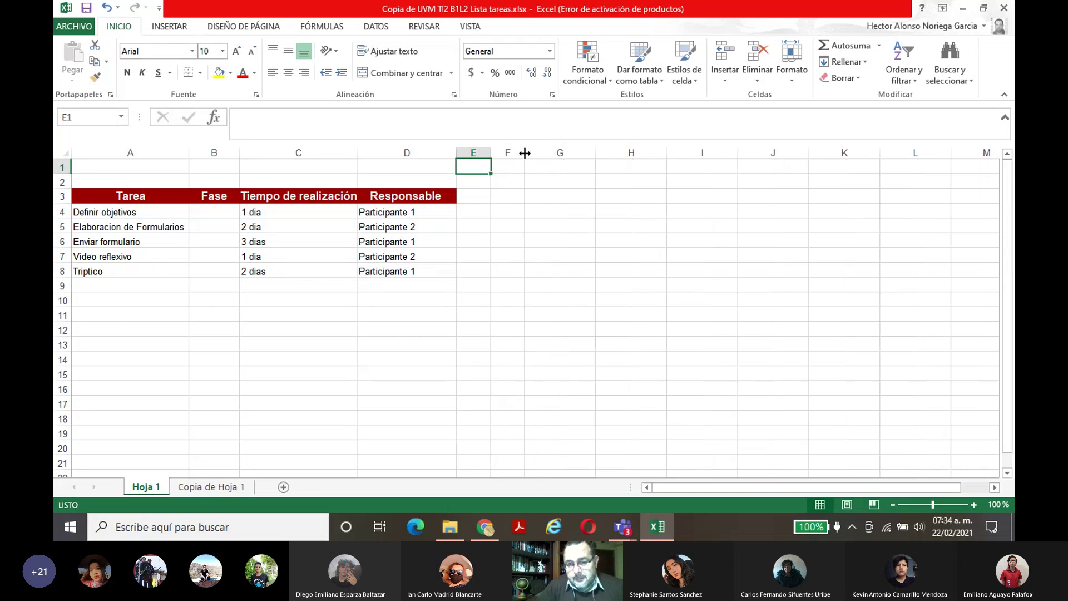
drag(595, 151, 556, 152)
click(596, 151)
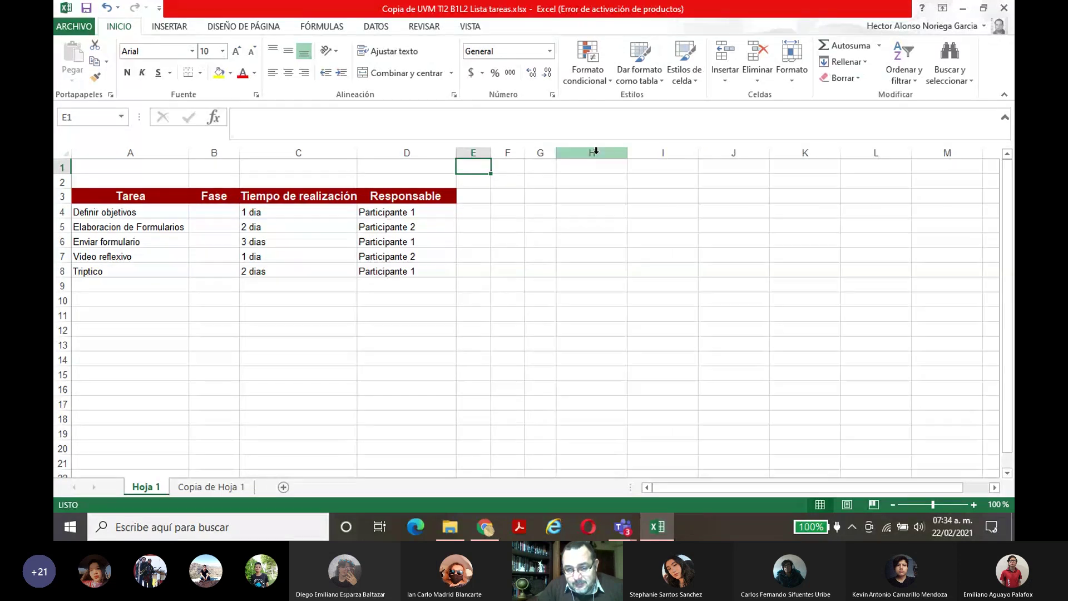
drag(628, 155, 588, 155)
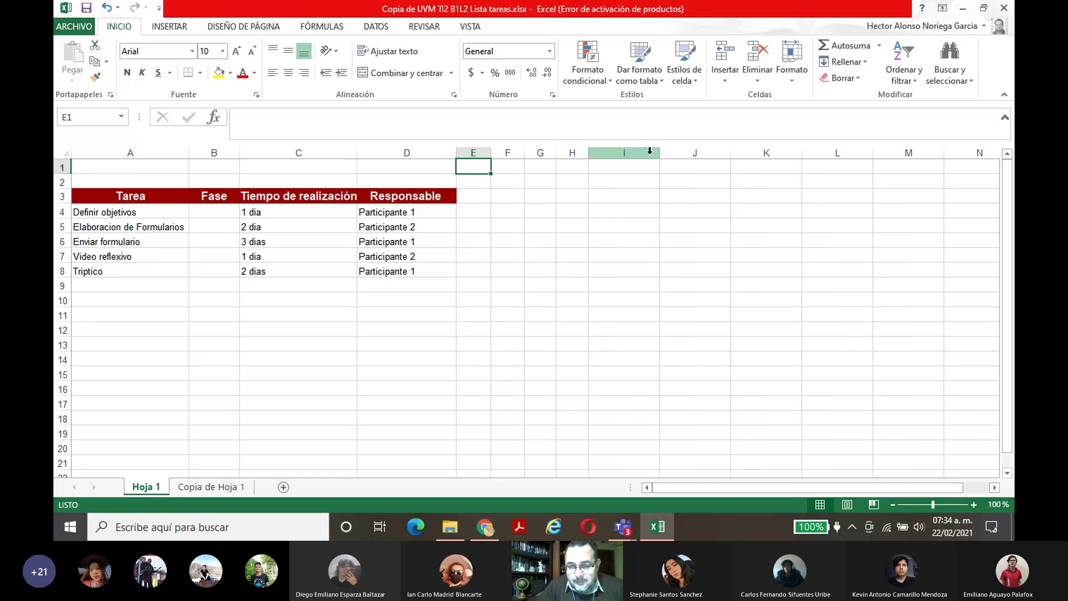
drag(660, 155, 624, 155)
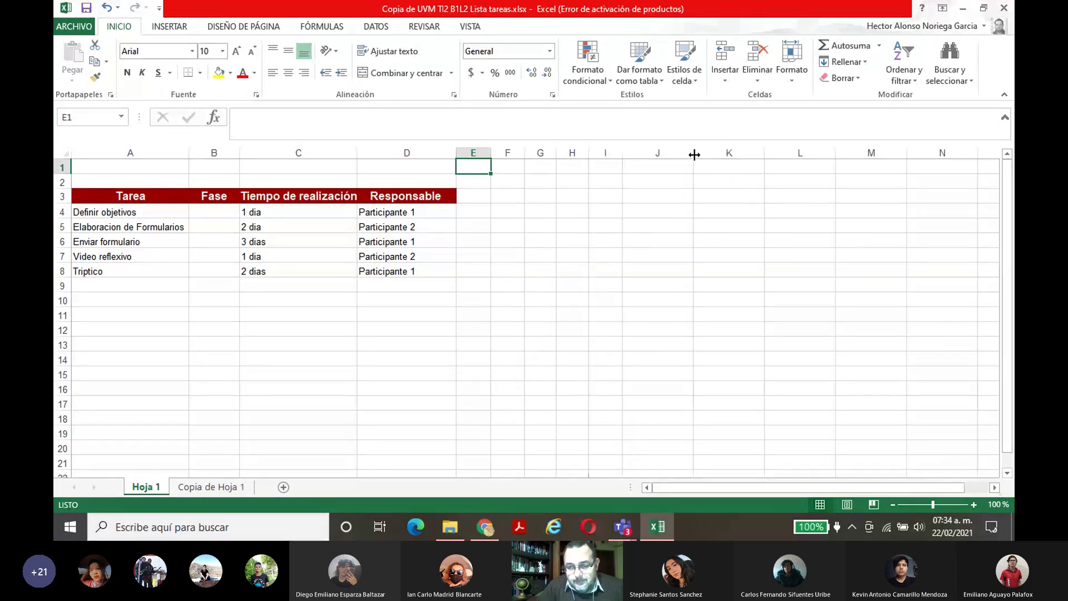
drag(695, 154, 660, 155)
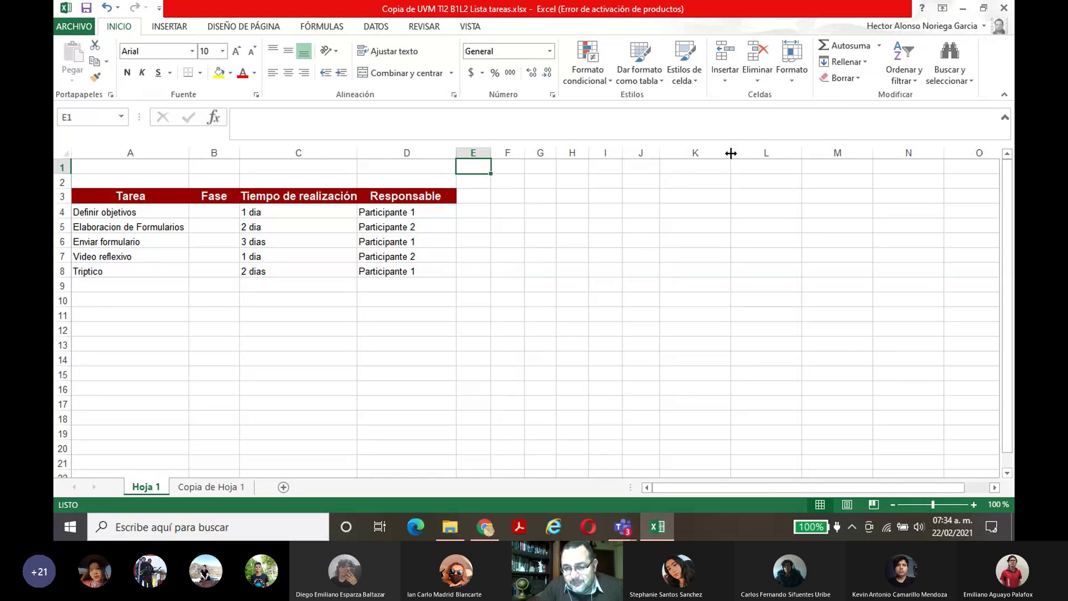
drag(731, 153, 693, 153)
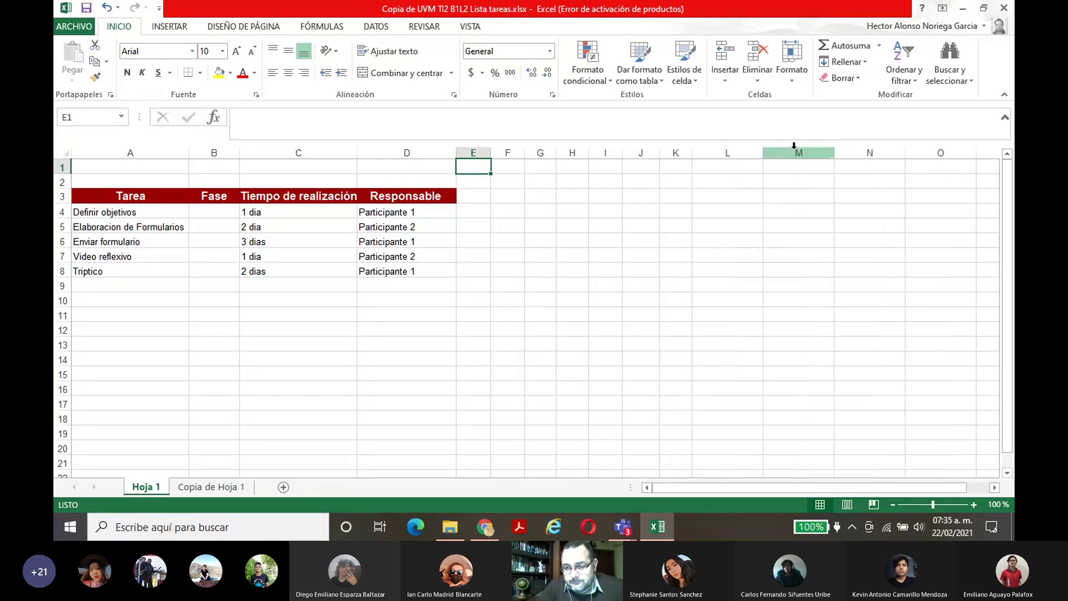
drag(763, 153, 722, 159)
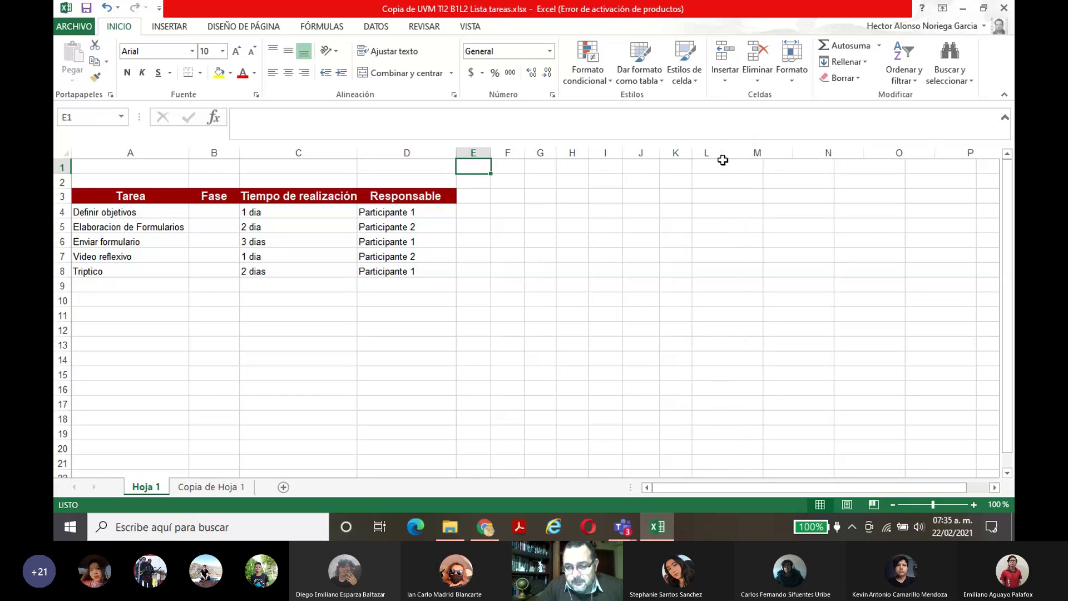
drag(793, 153, 750, 152)
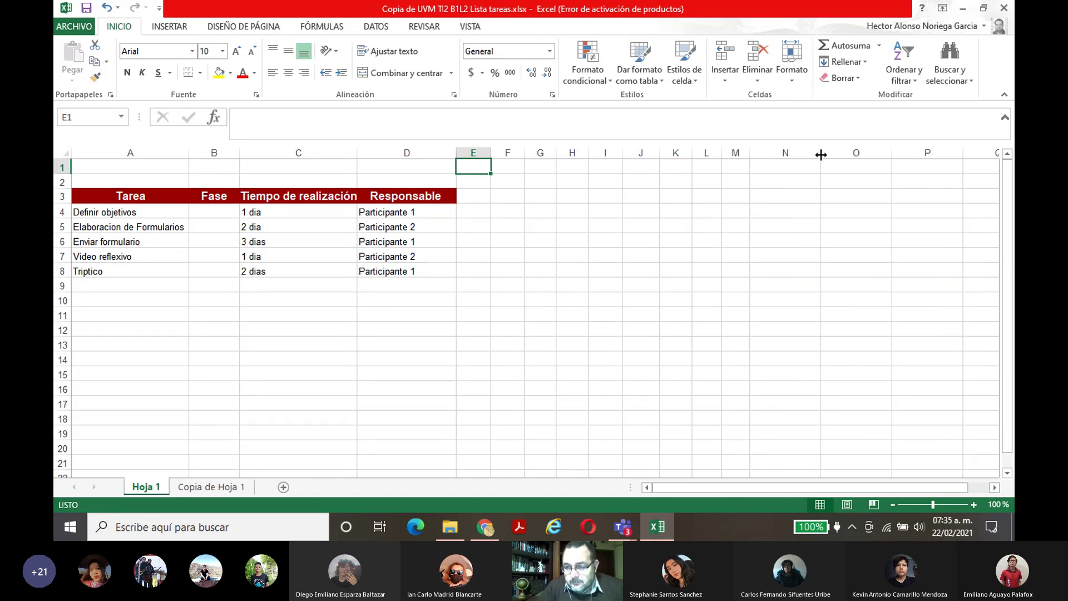
drag(821, 154, 788, 152)
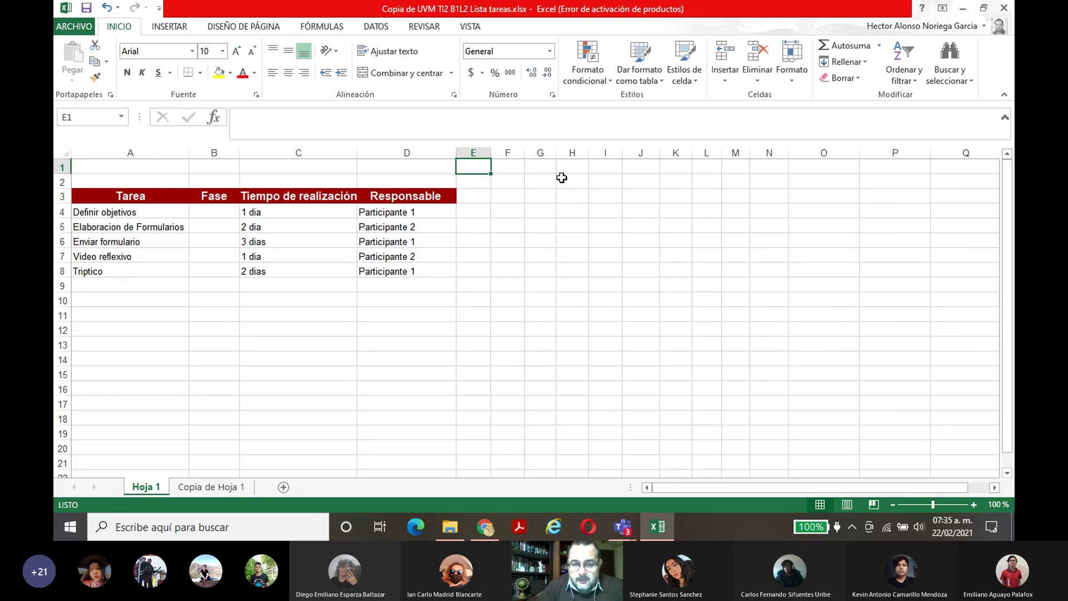
Step: Merge and center cells E1:N1 and format the merged cell with a dark red fill and white font
drag(477, 167, 767, 168)
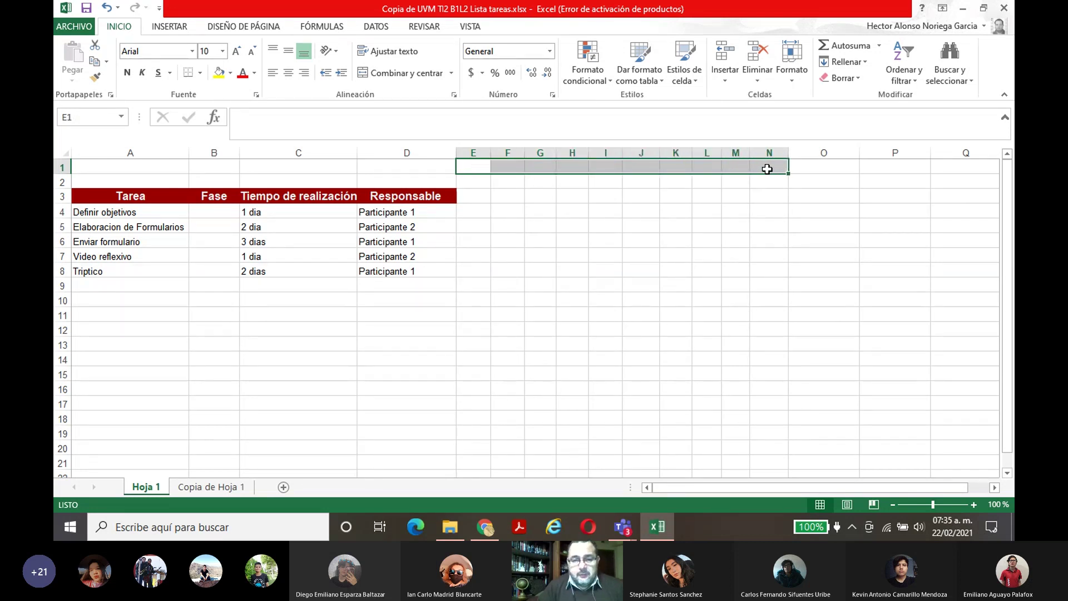
click(400, 75)
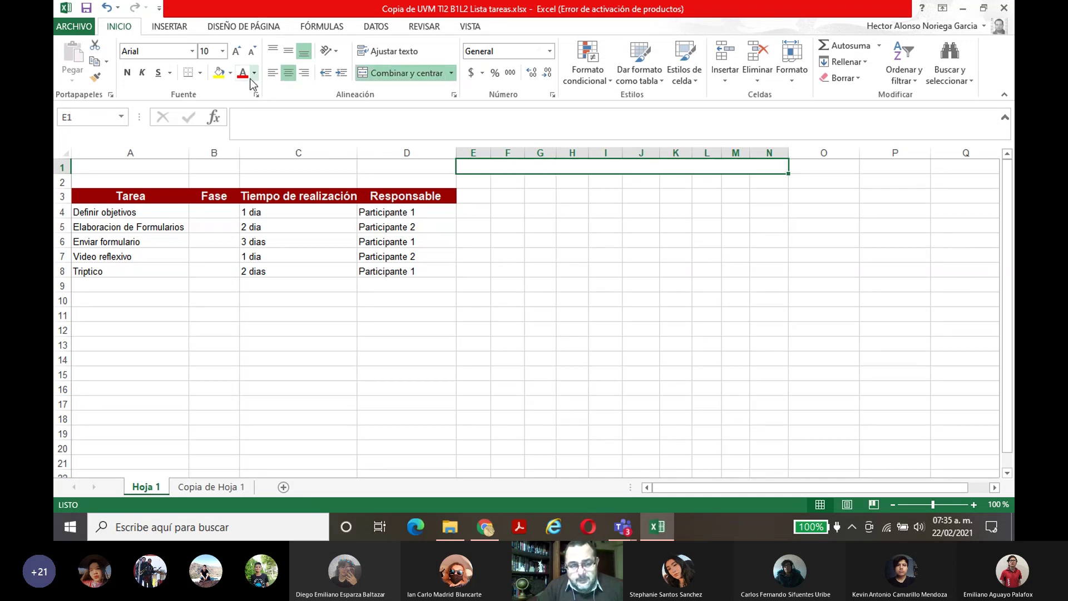
click(230, 74)
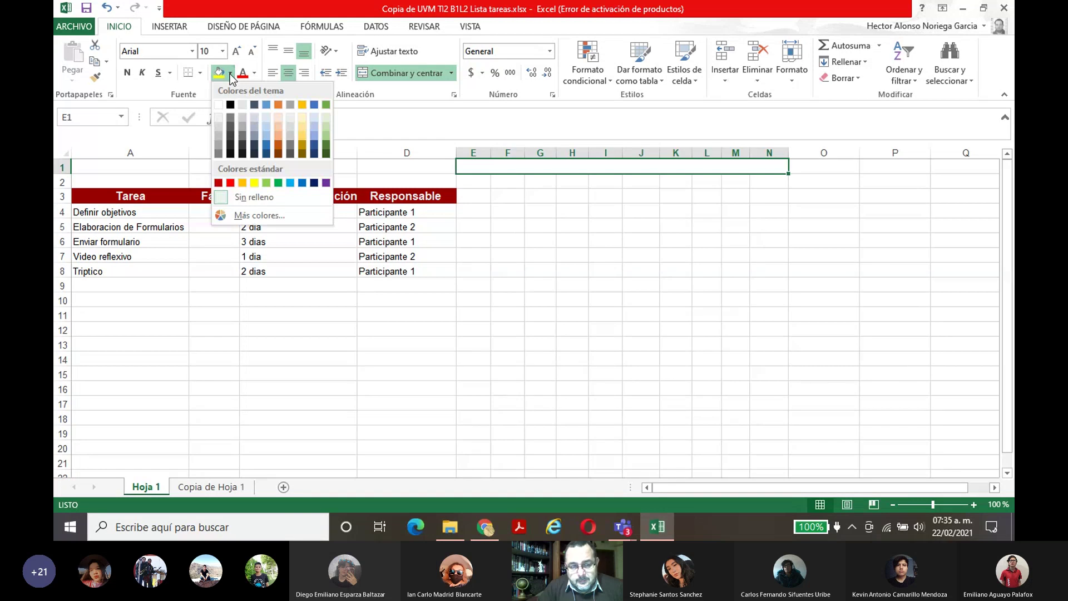
click(217, 183)
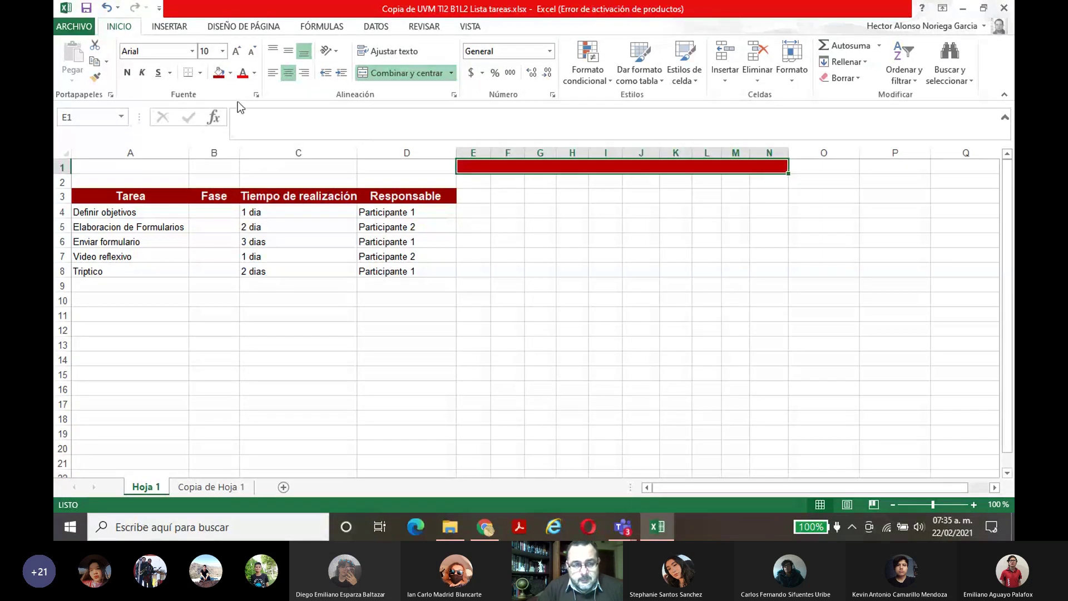
click(255, 73)
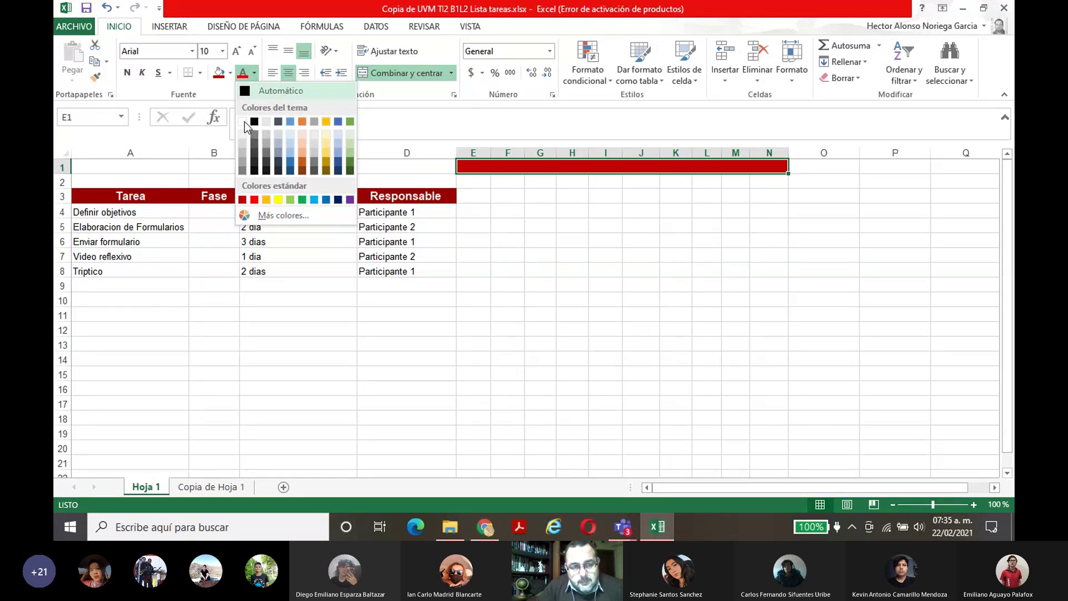
click(244, 122)
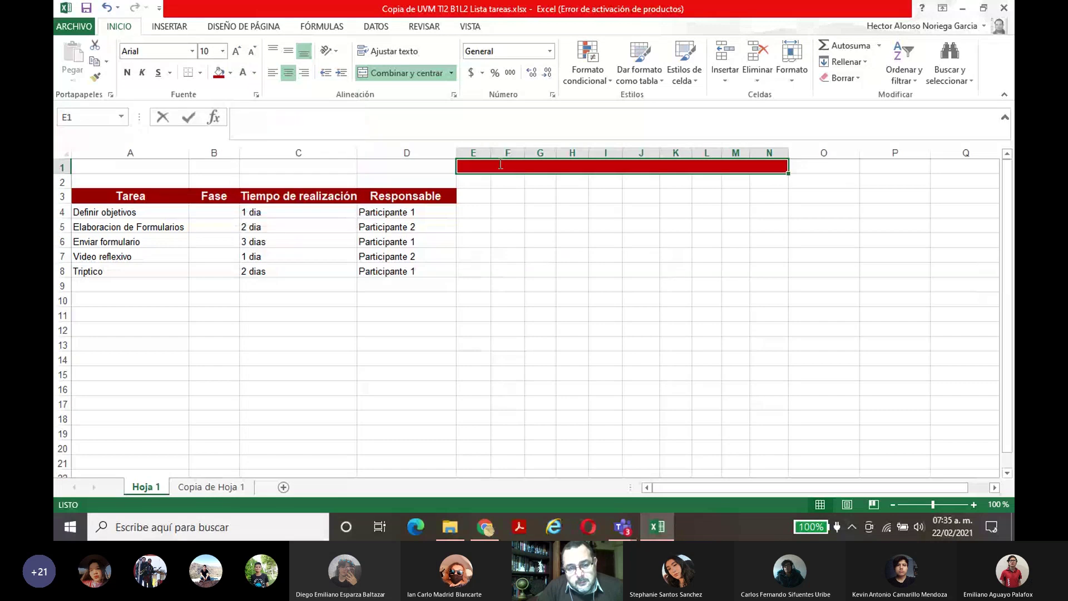
Step: Enter the title "Tiempo asignado" in the merged cell E1:N1, formatted in bold at size 12
double_click(501, 165)
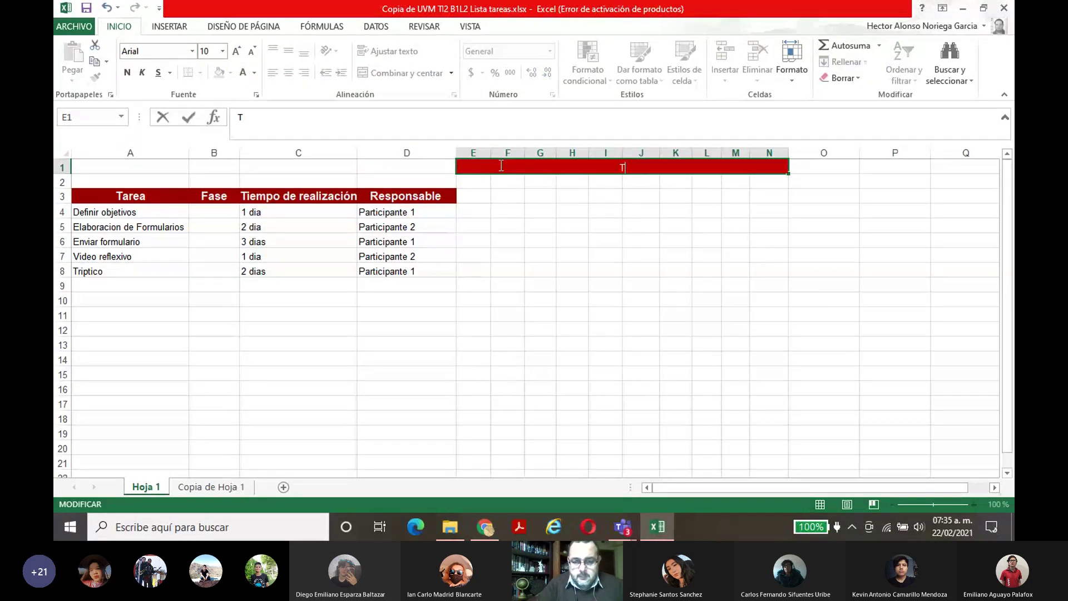
text(Tiempo)
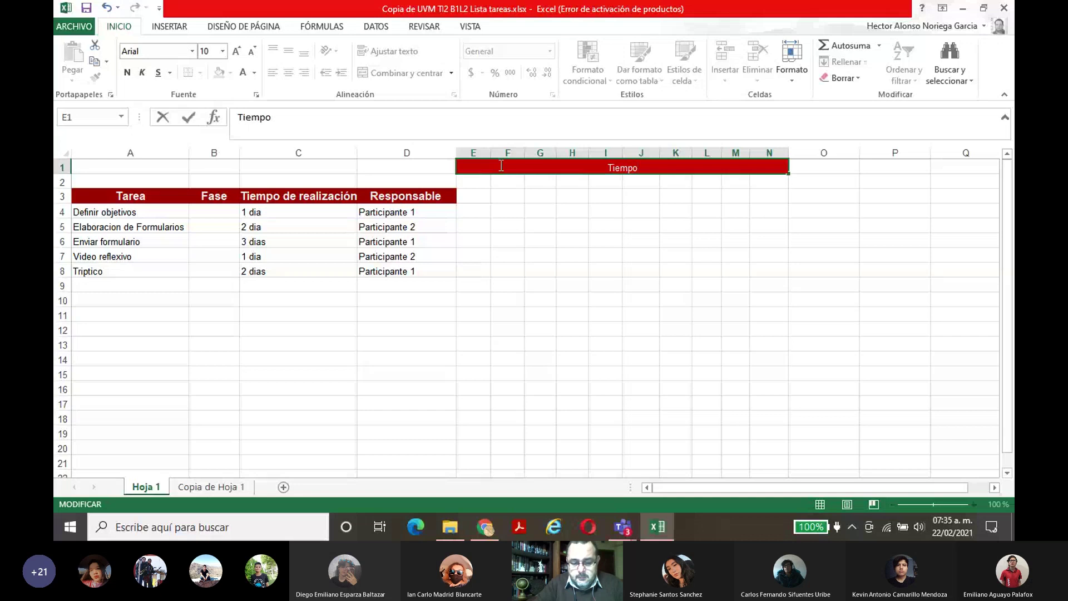
text( asignado)
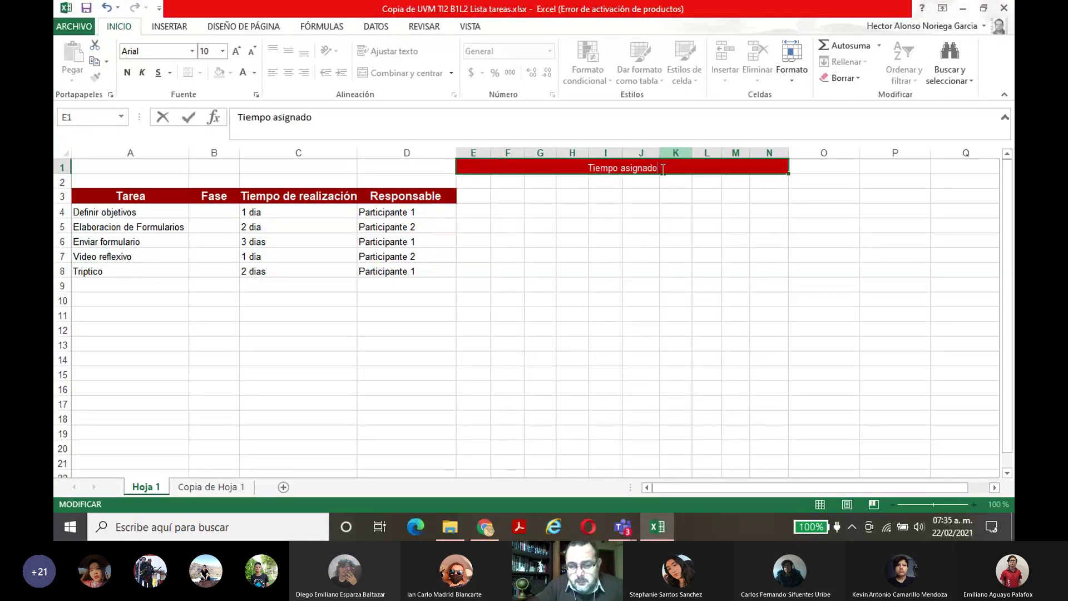
click(127, 73)
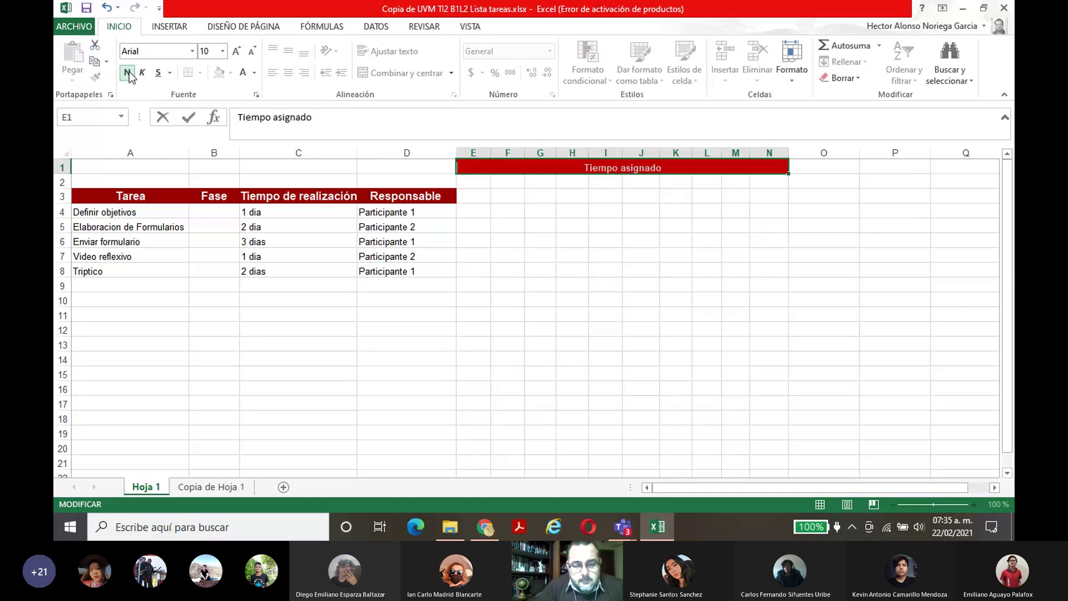
click(224, 52)
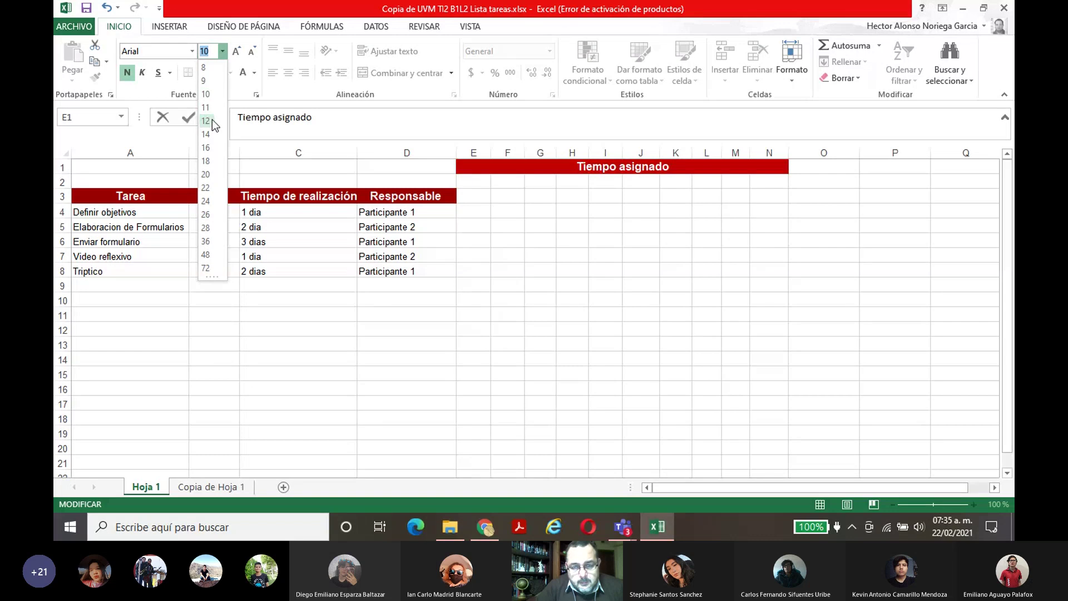
click(206, 121)
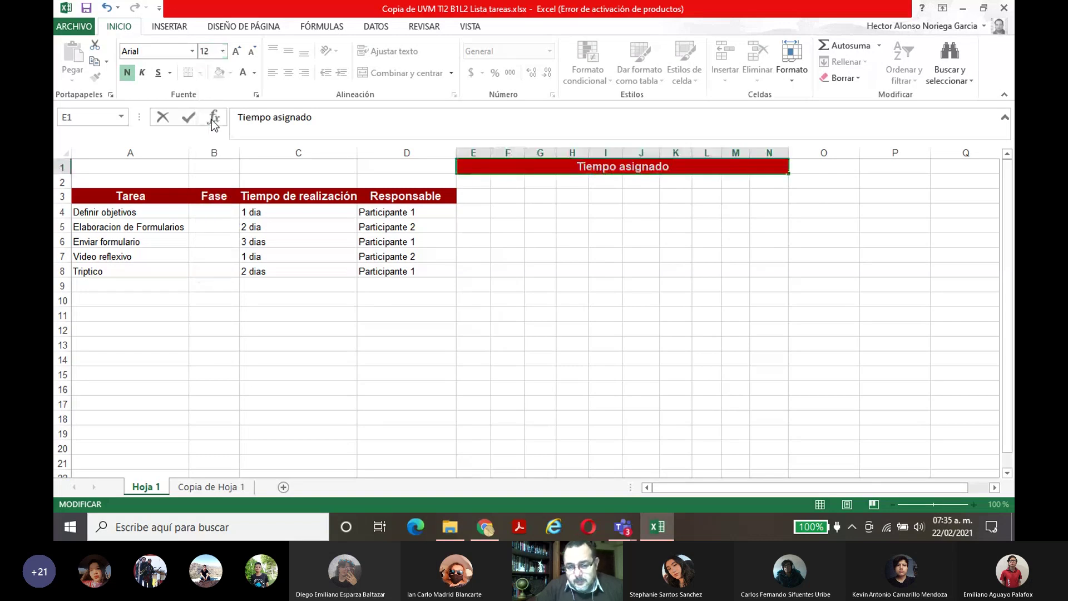
Step: Enter the day numbers 22, 23, 24, 25 and 26 in cells E2 through I2
click(466, 183)
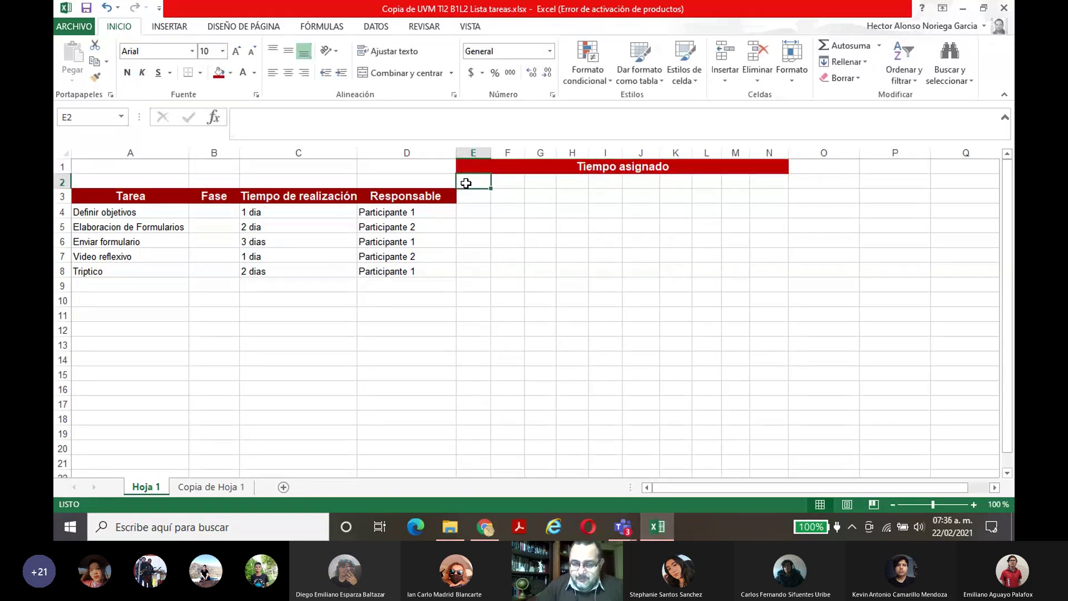
text(22)
key(Tab)
text(23)
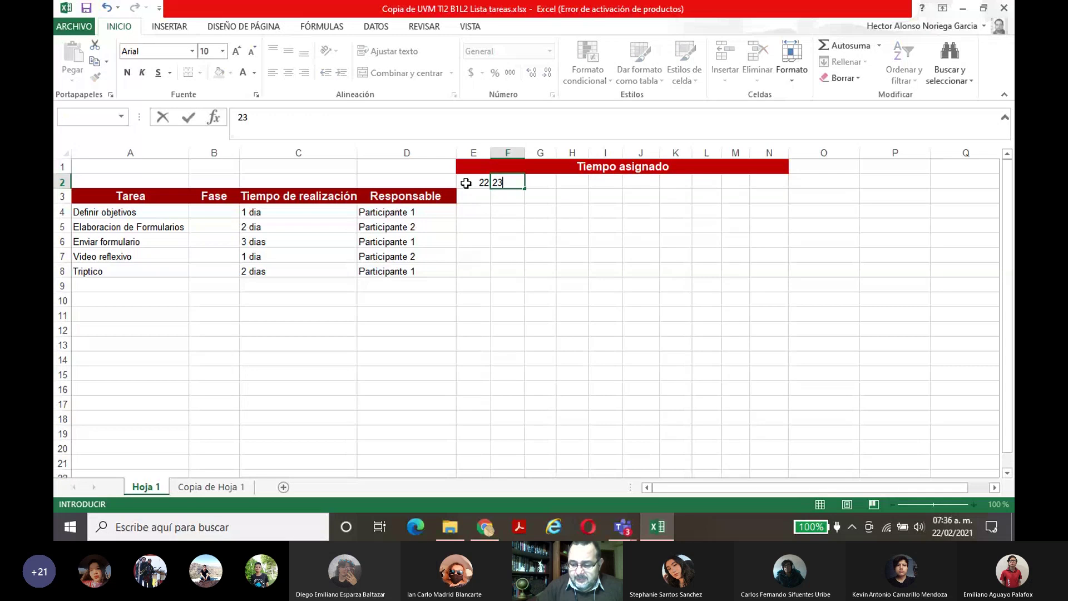
key(Tab)
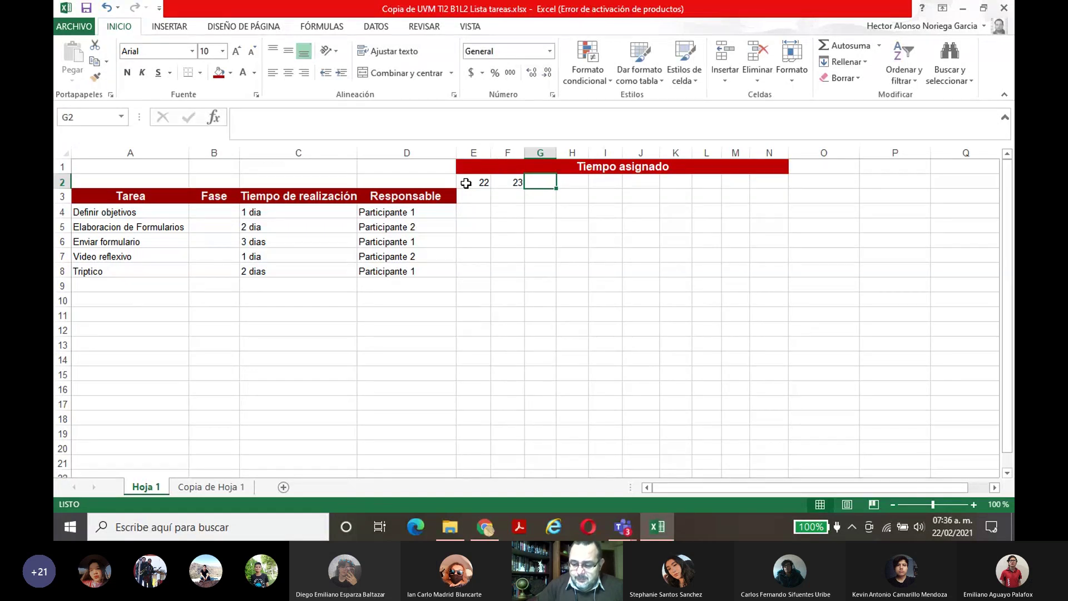
text(24)
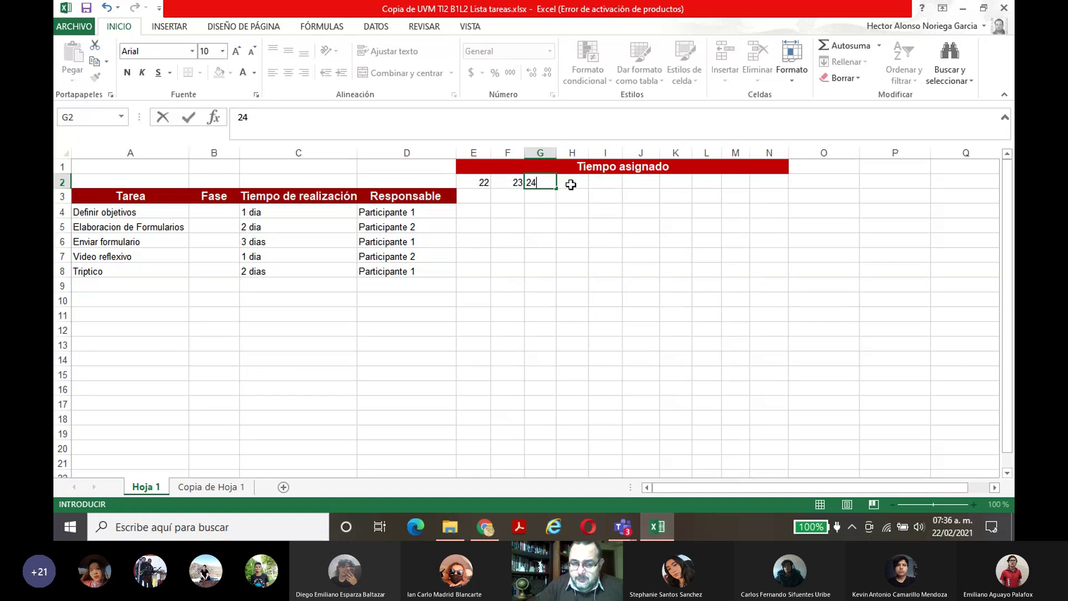
key(Tab)
text(2)
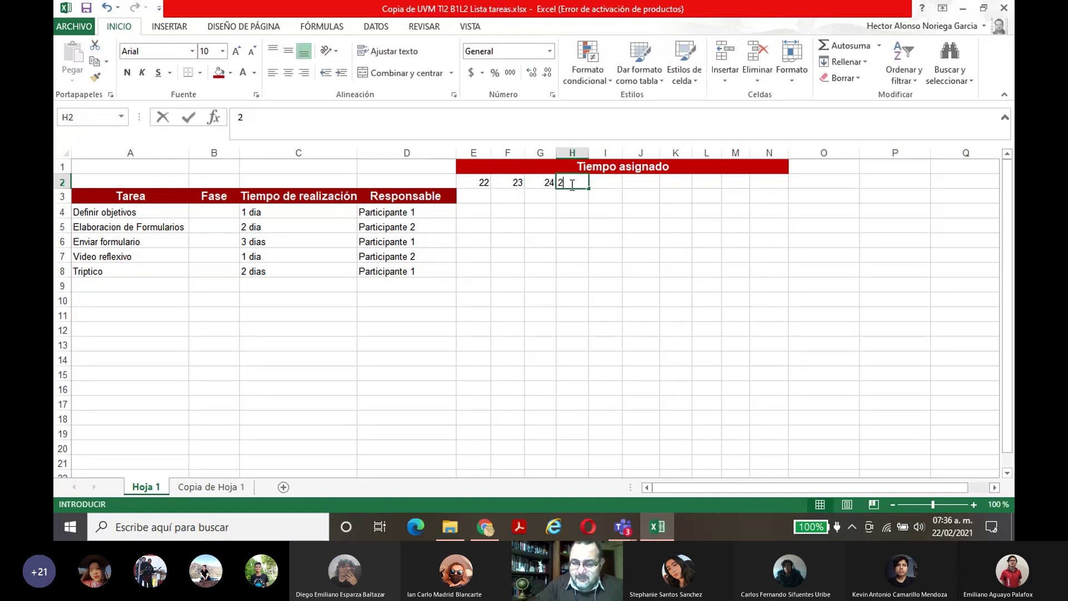
text(5)
key(Tab)
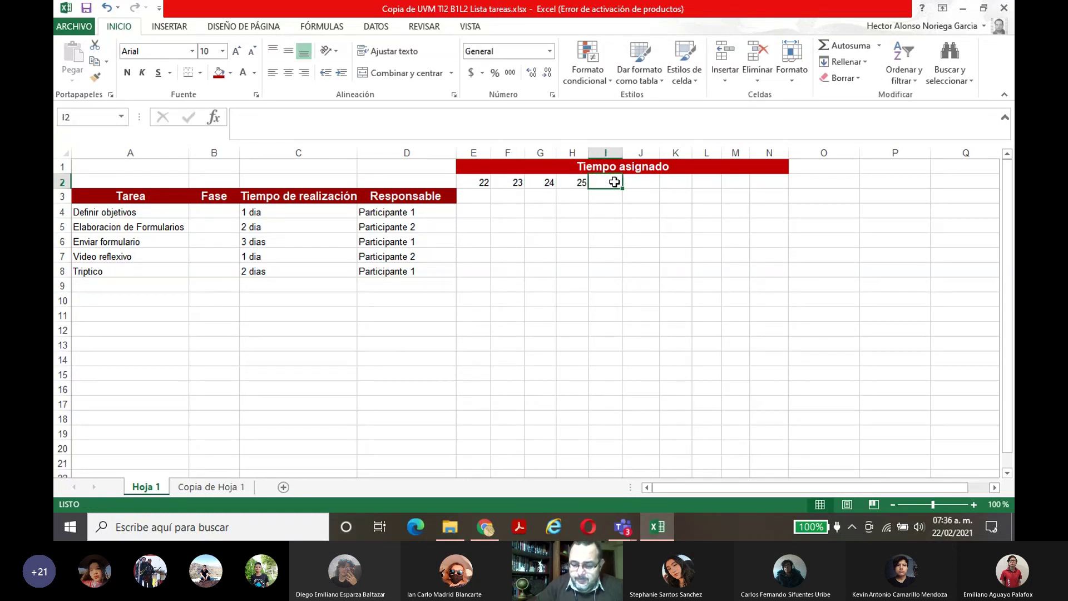
text(26)
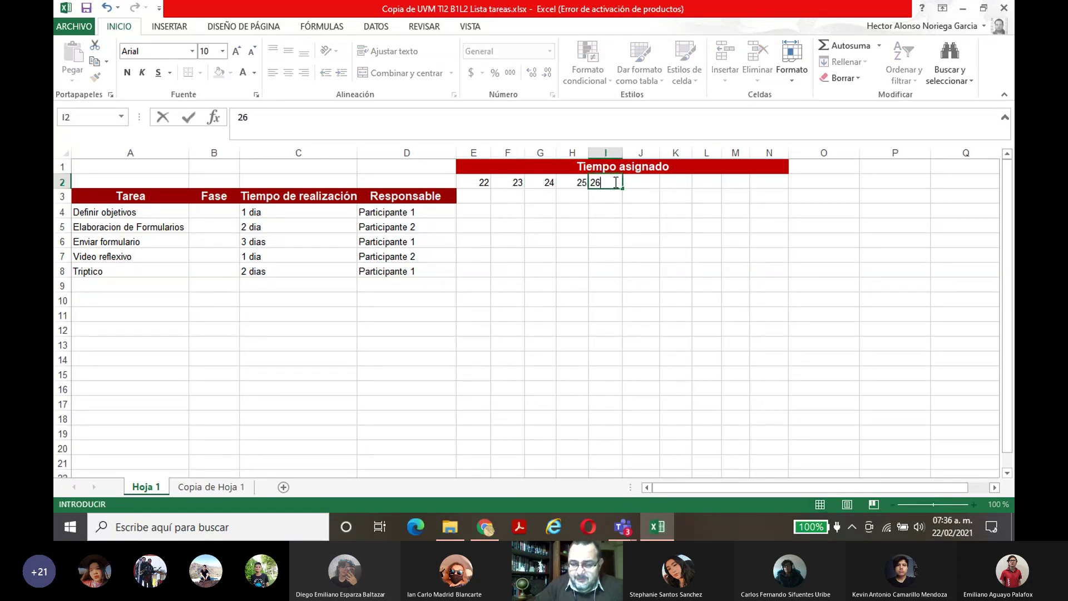
click(587, 247)
Step: Move the day numbers 22 to 26 down one row to cells E3:I3, level with the table header
drag(484, 183, 623, 189)
click(574, 184)
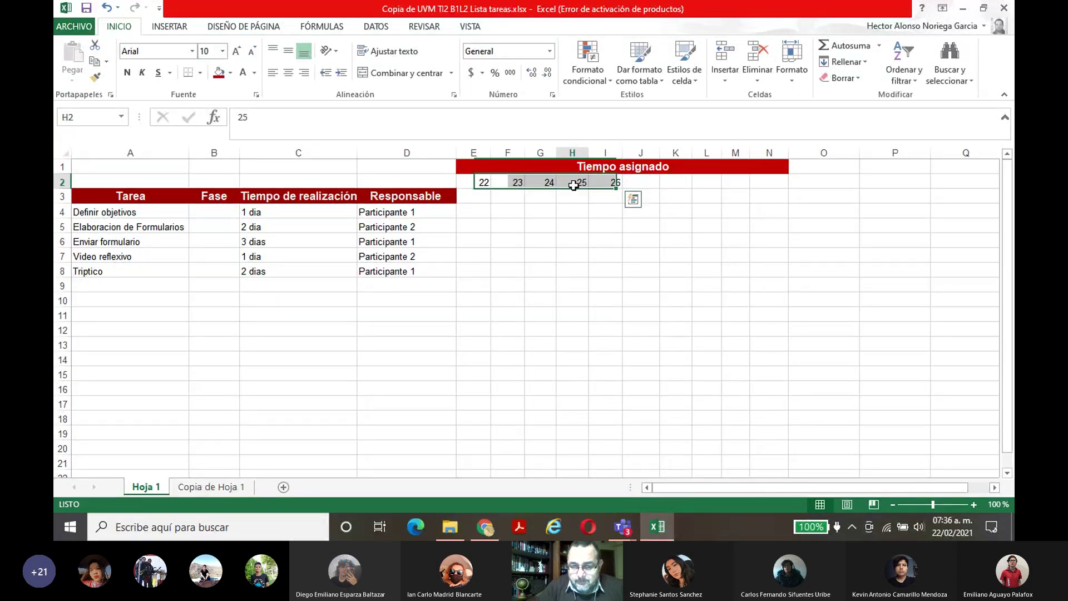
drag(470, 183, 604, 179)
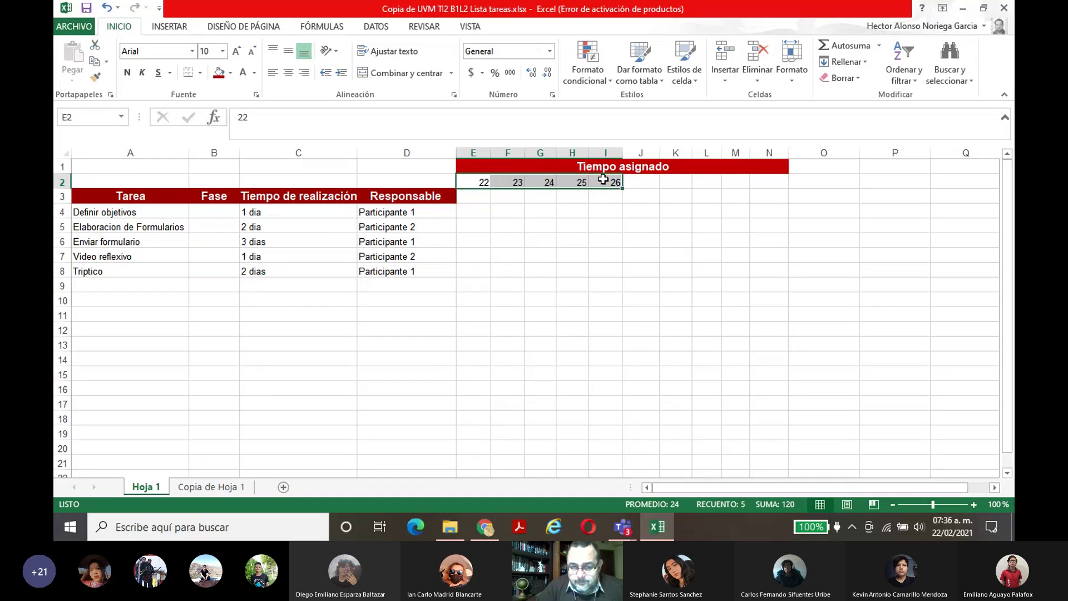
drag(538, 189, 538, 200)
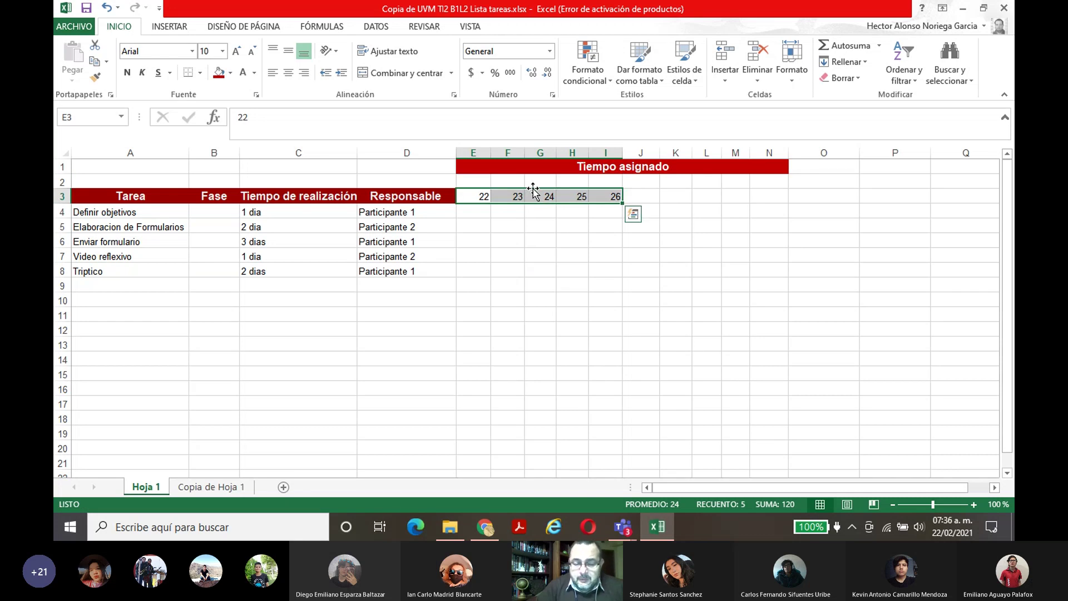
Step: Enter the month "Febrero" in cell G2, above the day numbers
double_click(534, 183)
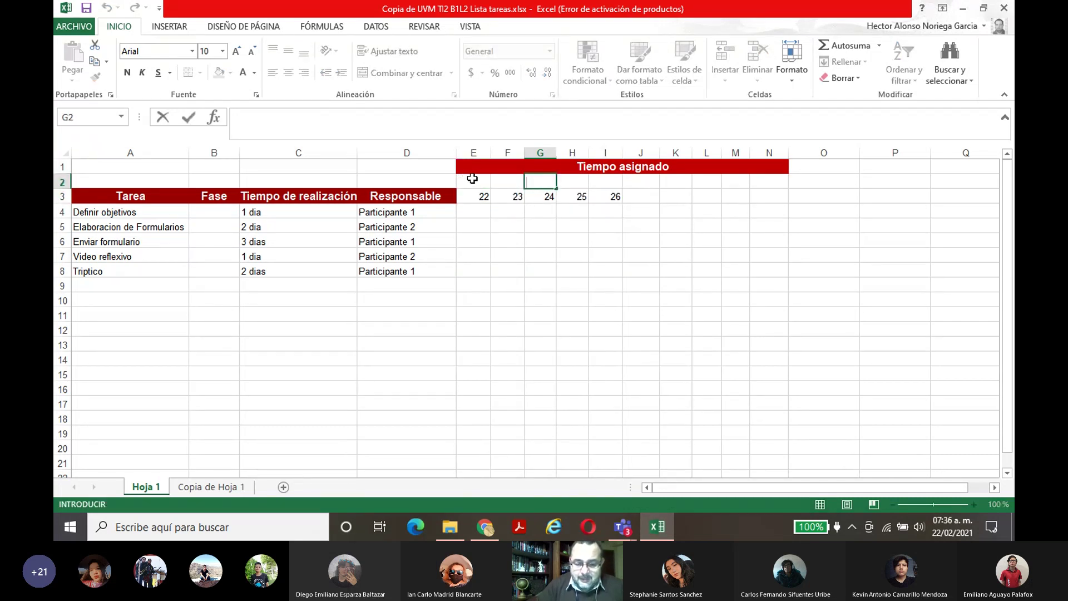
text(Febrero)
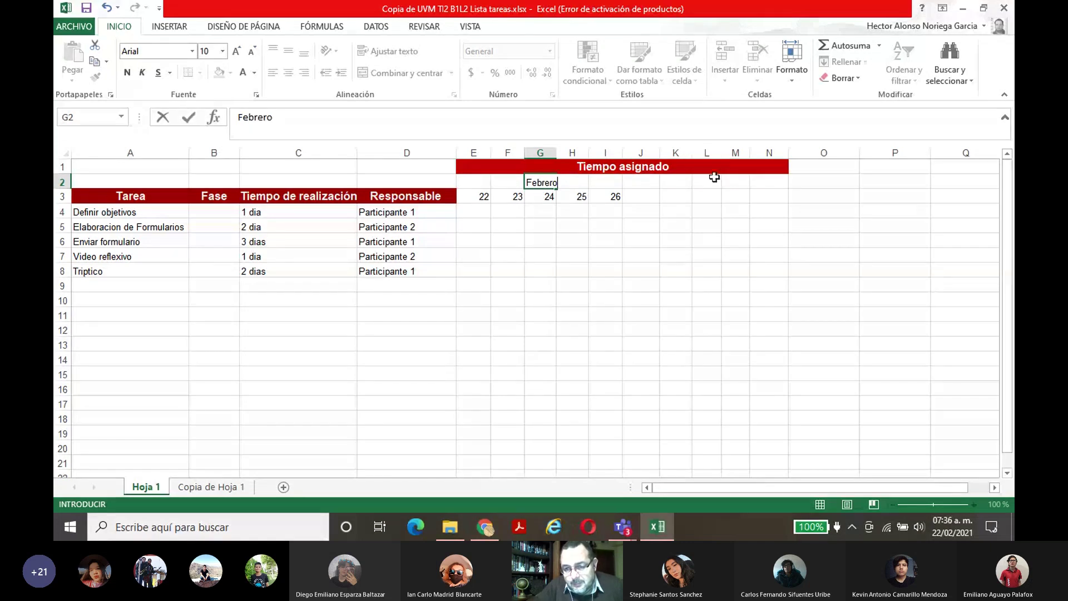
click(560, 183)
click(571, 211)
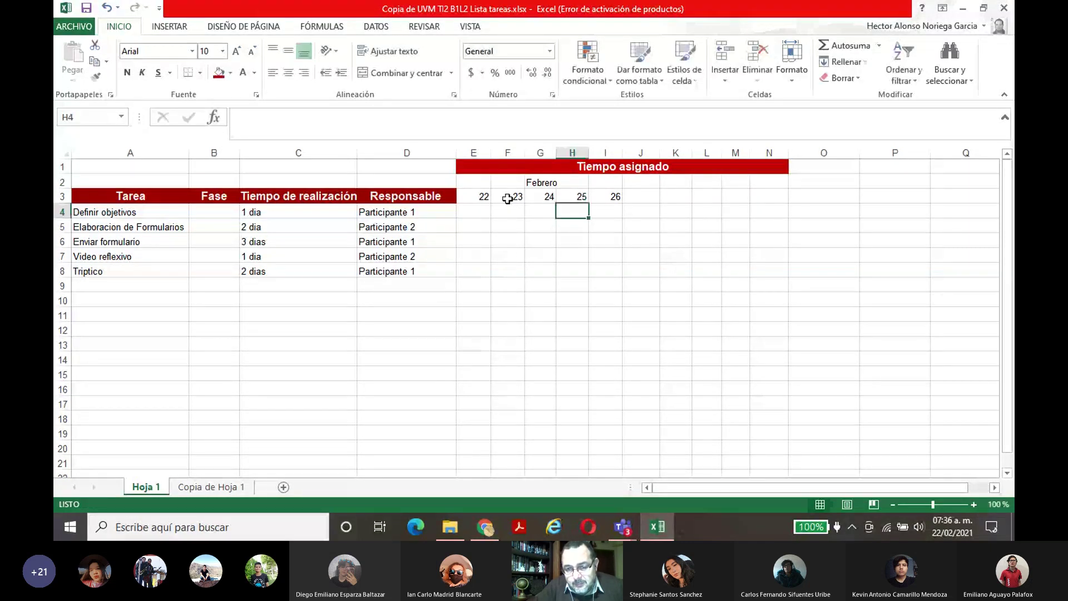
Step: Fill the month cells E2:I2 with orange and the day cells E3:I3 with a lighter orange
drag(475, 185, 609, 181)
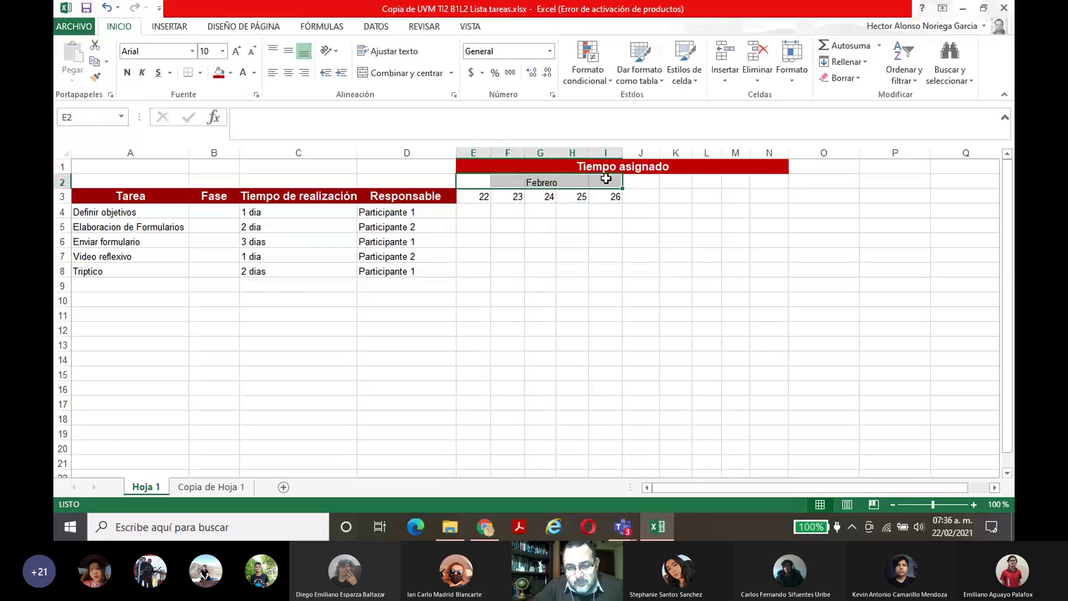
click(231, 73)
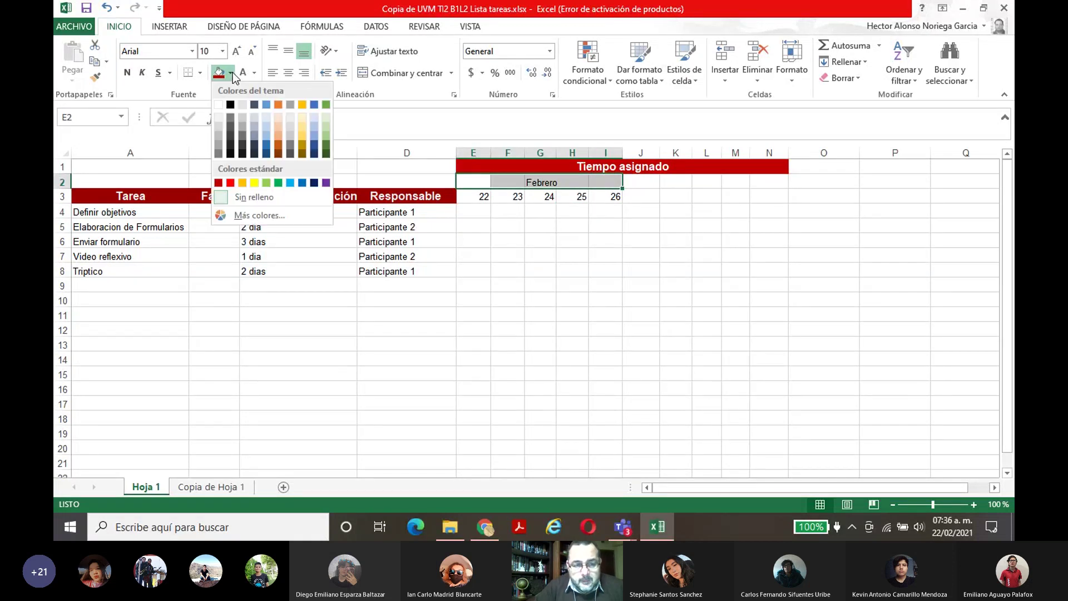
click(278, 105)
drag(475, 196, 600, 203)
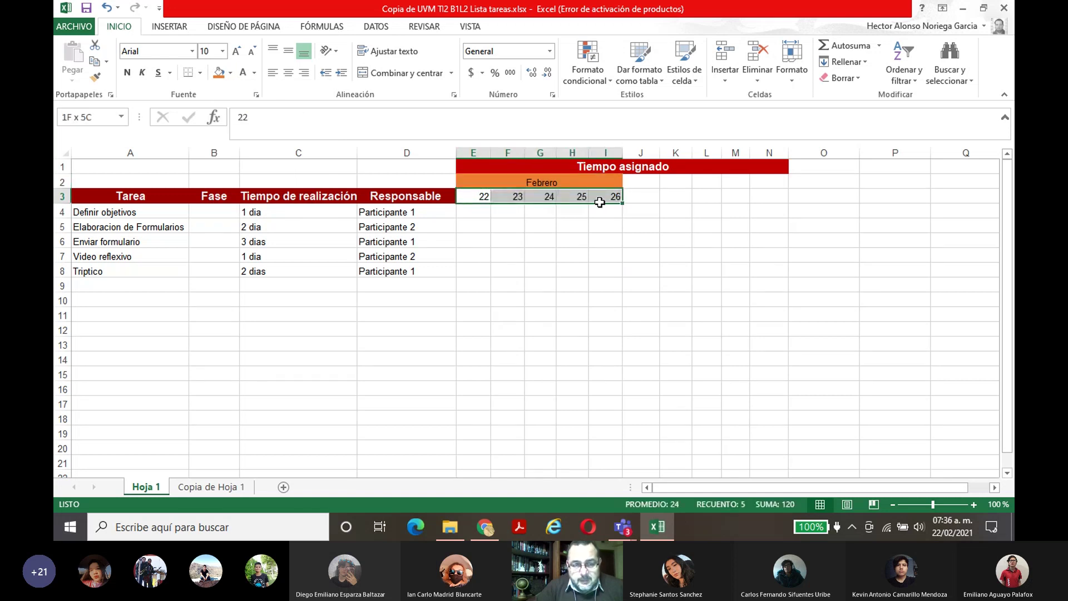
click(229, 72)
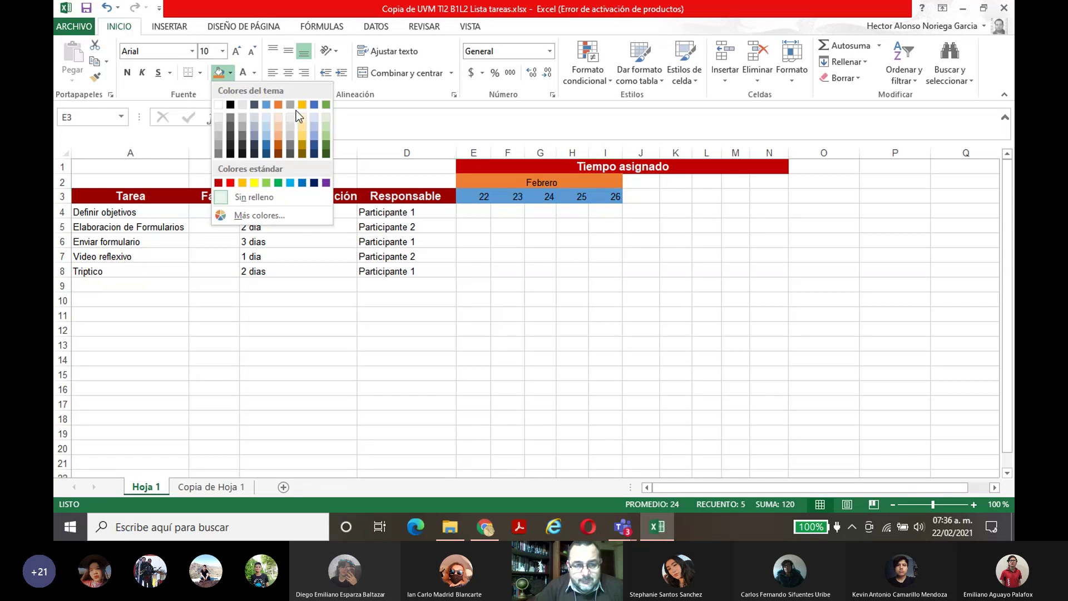
click(278, 139)
Step: Merge and center "Febrero" across E2:I2 and format it in bold at size 12
click(493, 183)
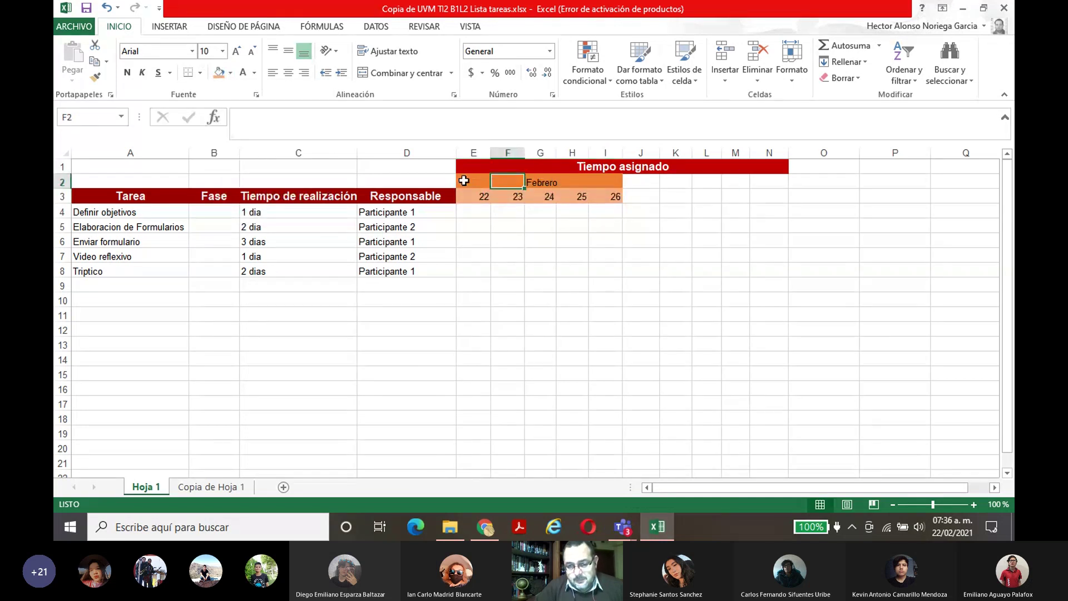
drag(466, 182, 599, 183)
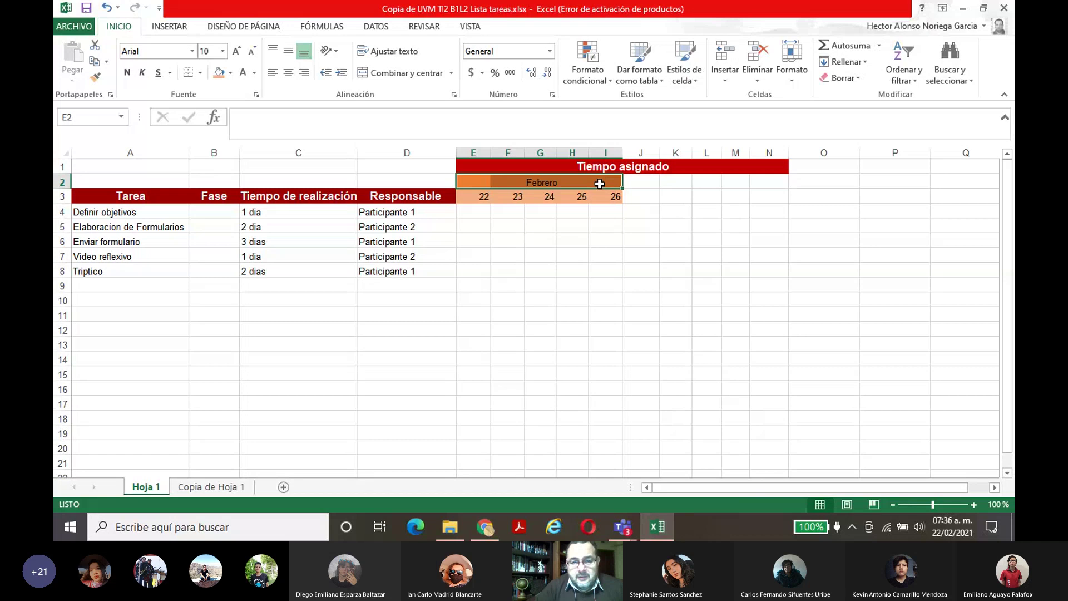
click(400, 71)
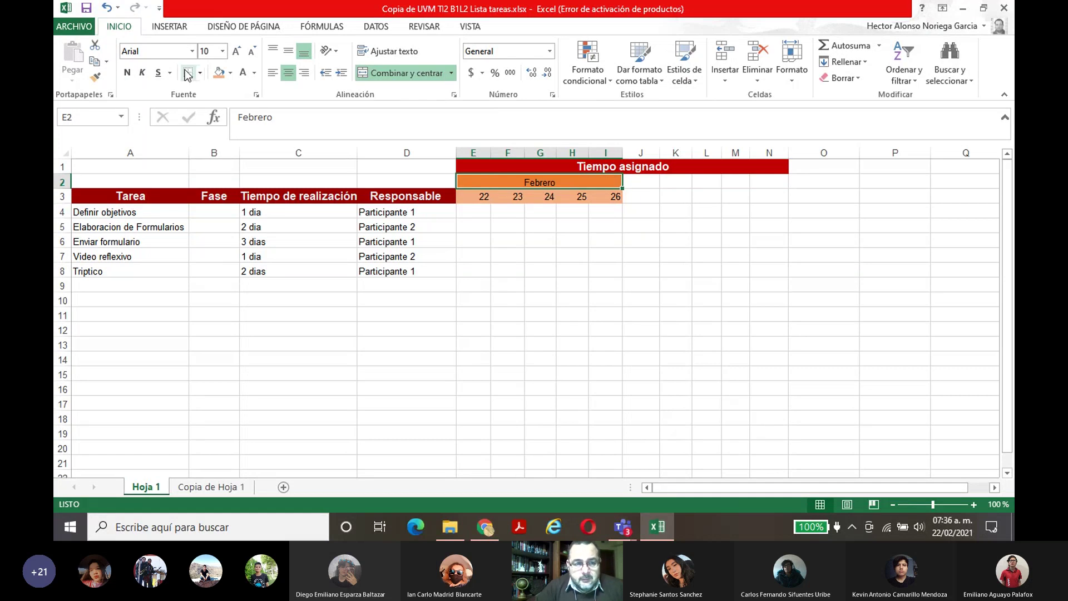
click(222, 51)
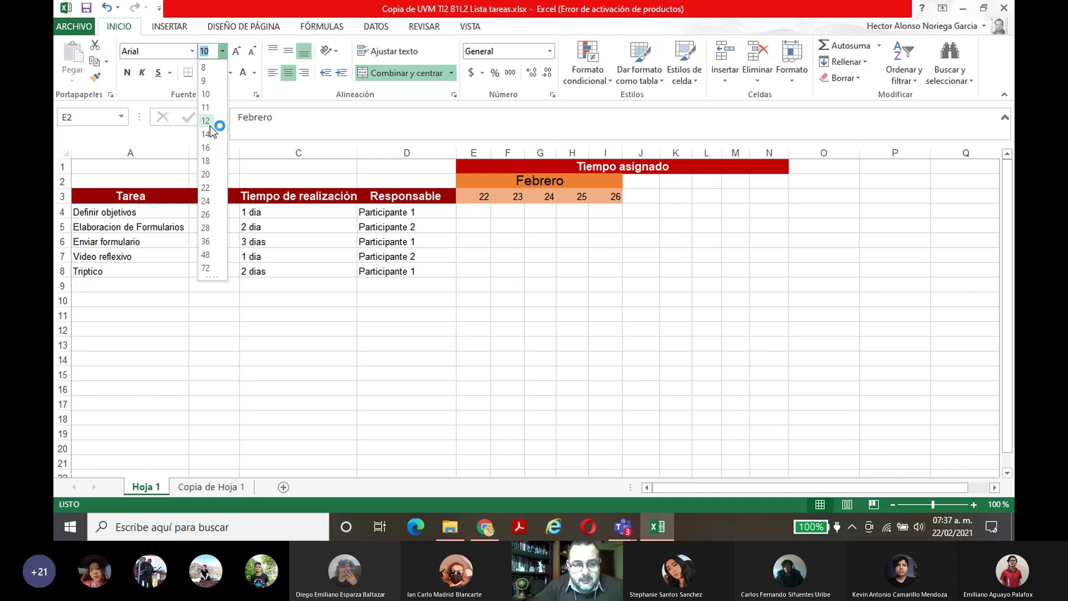
click(209, 123)
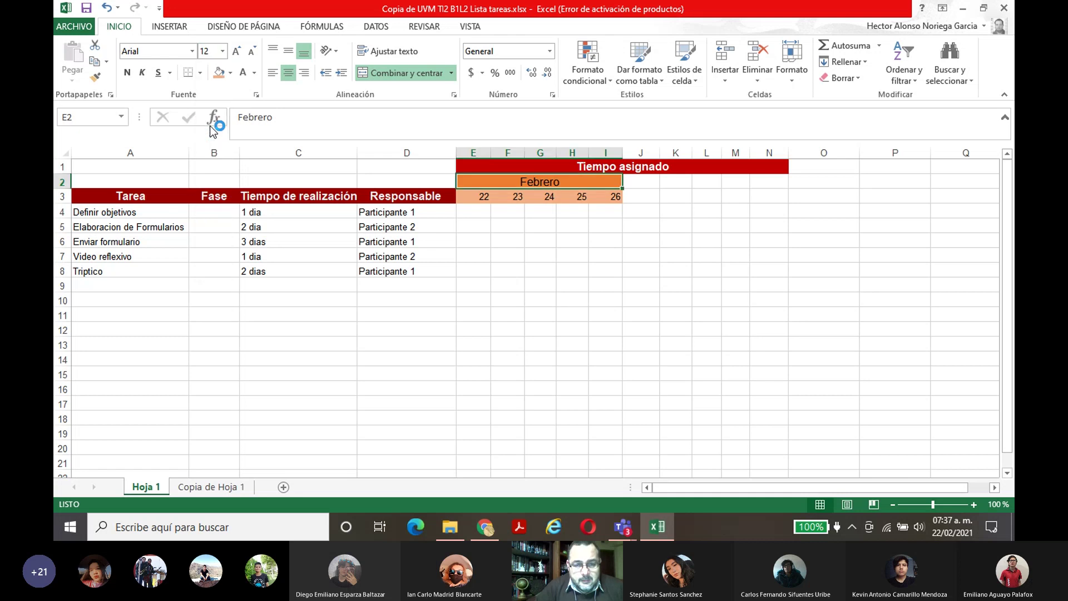
click(126, 73)
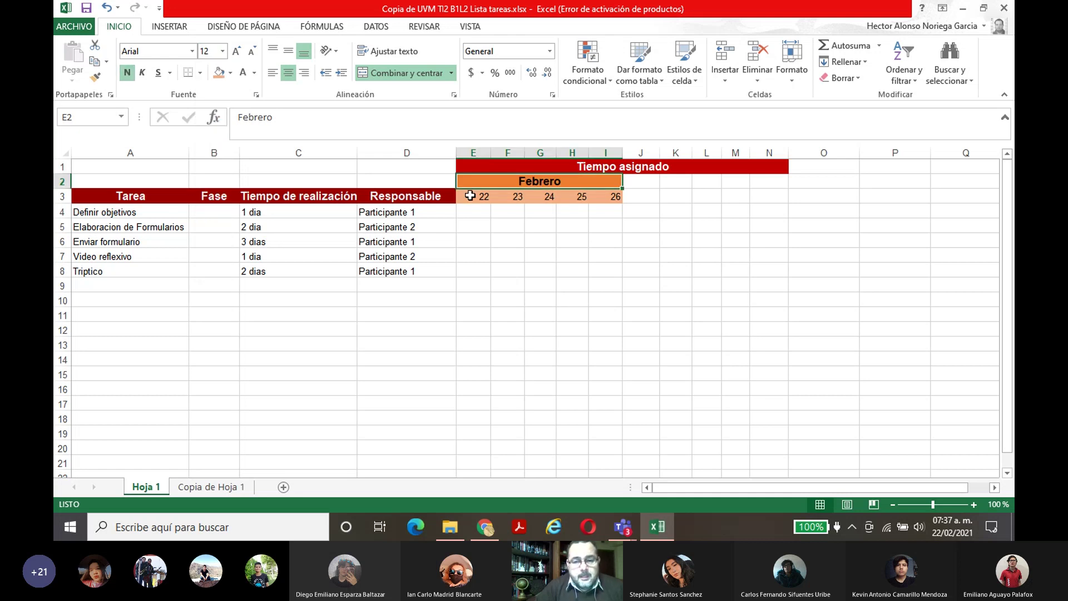
Step: Apply all borders to the day grid in cells E3:N8
drag(470, 196, 773, 277)
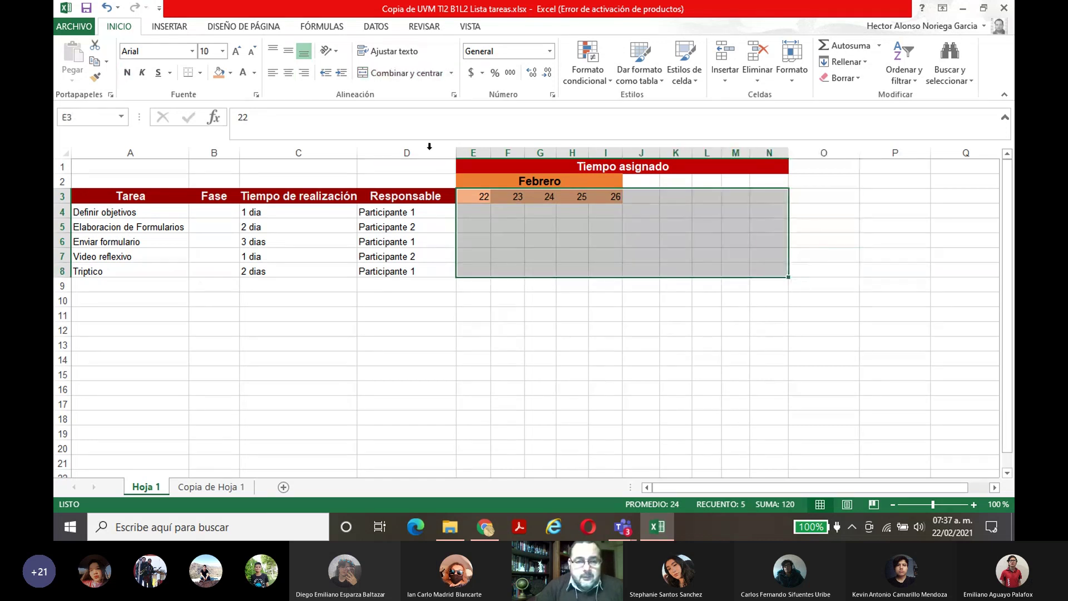
click(201, 75)
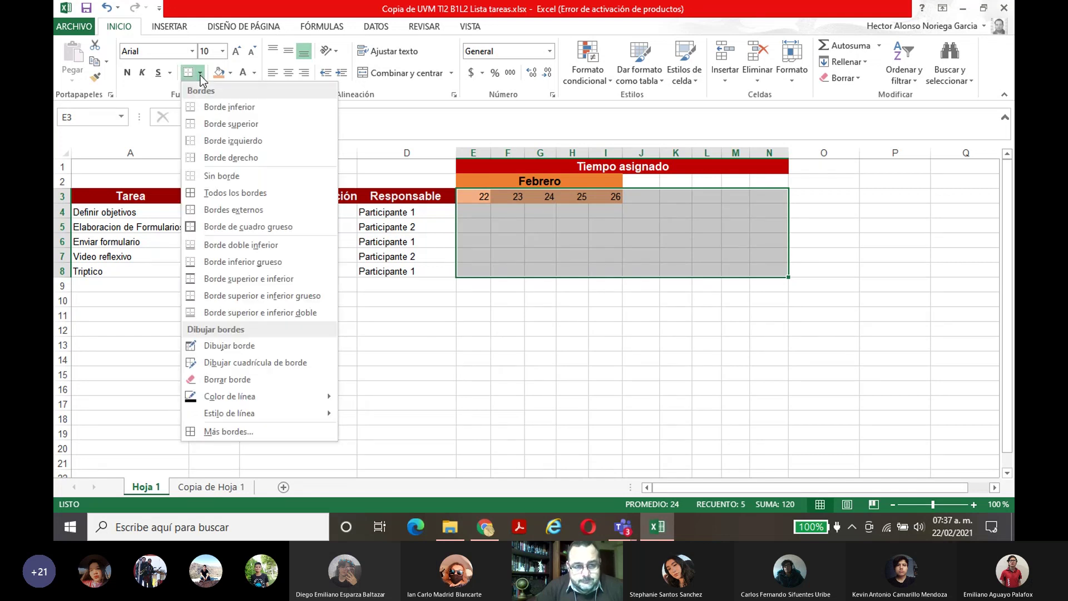
click(208, 191)
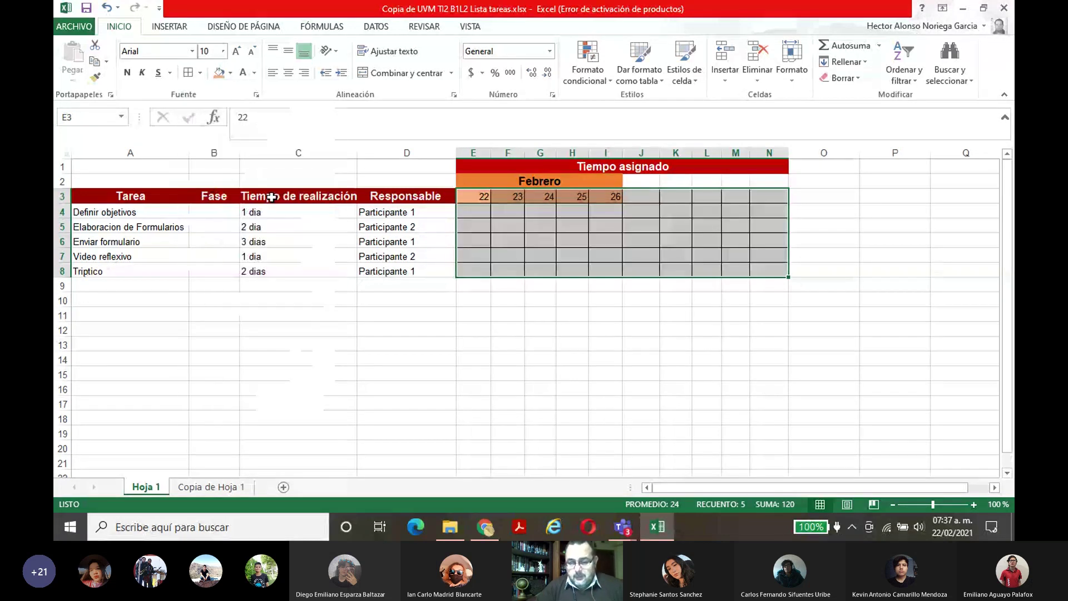
click(628, 213)
Step: Merge and center cells J2:N2 and enter the month "Marzo" in them
drag(628, 181, 756, 182)
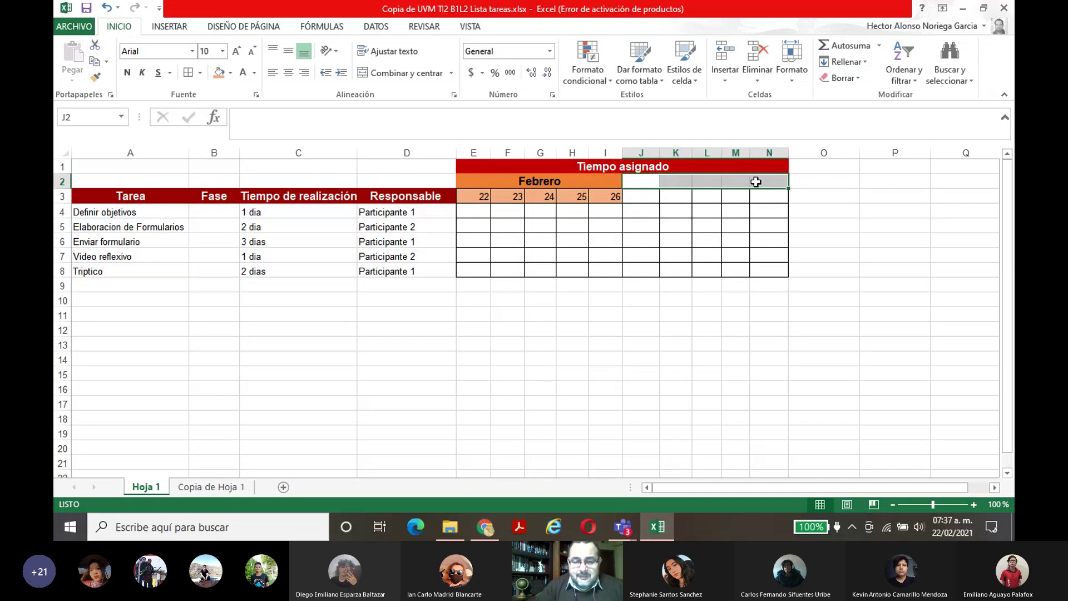
click(384, 74)
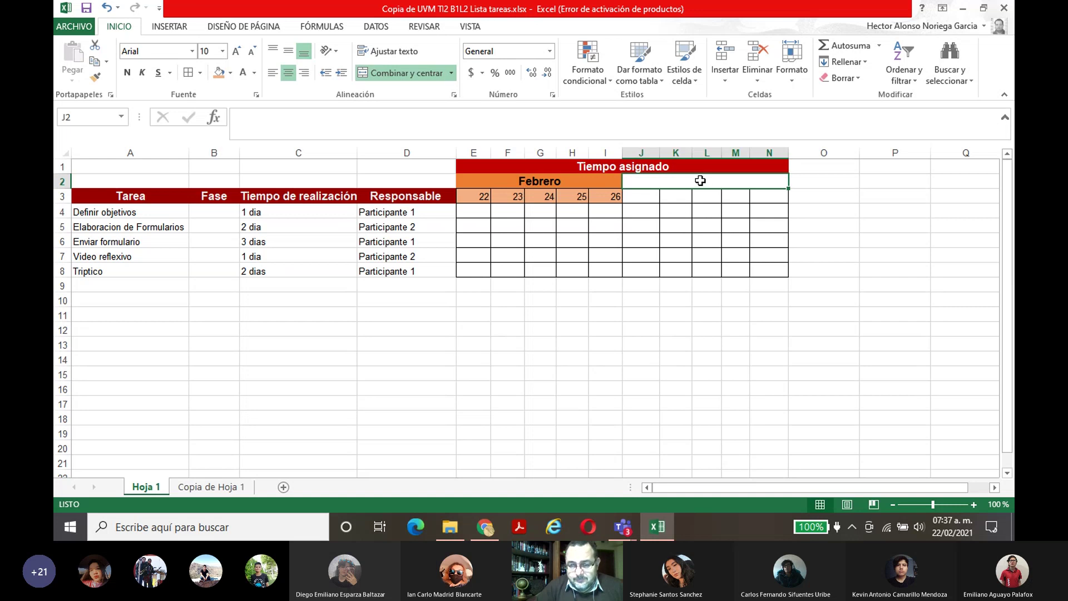
text(Mrazo)
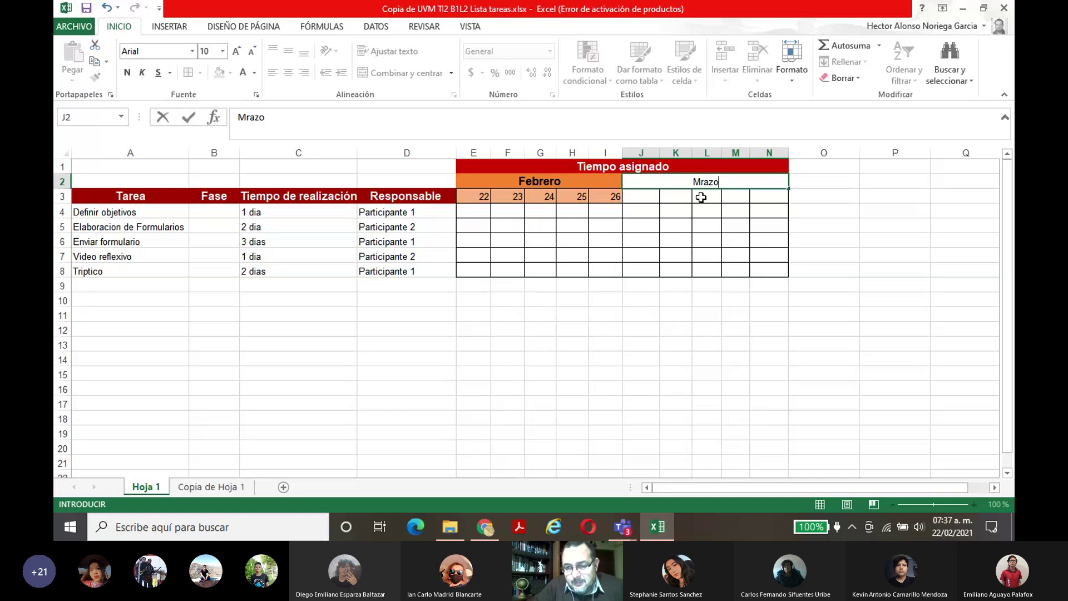
key(BackSpace)
key(BackSpace)
key(BackSpace)
key(BackSpace)
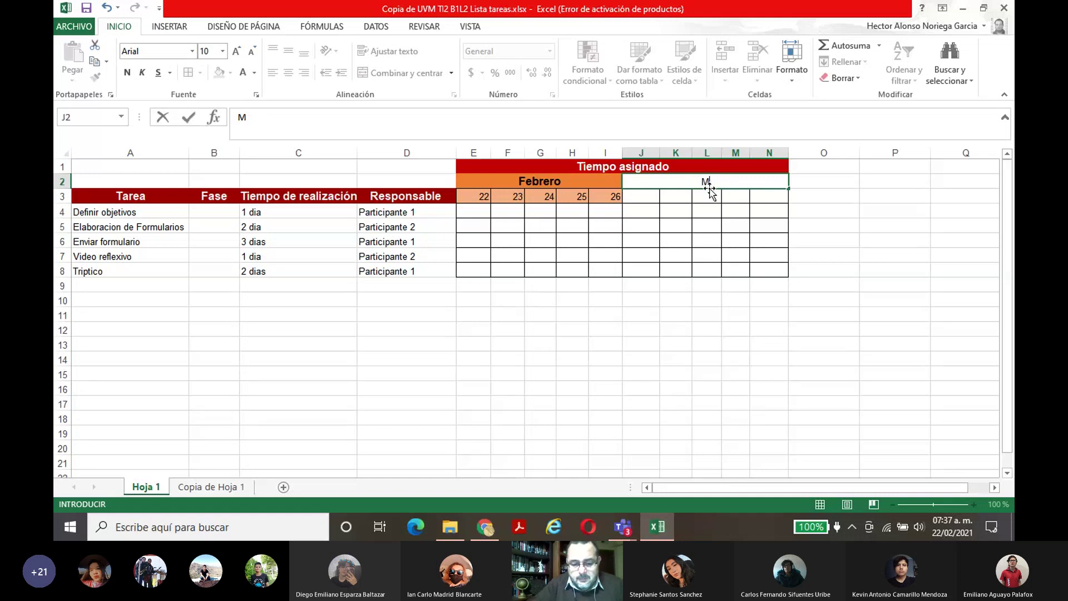
text(arzo)
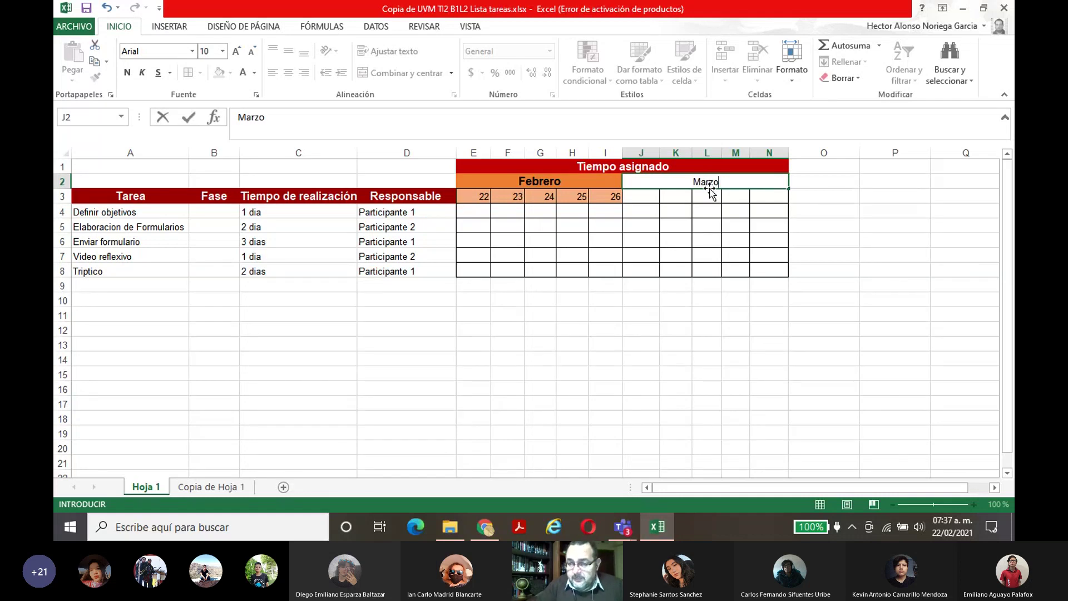
click(727, 190)
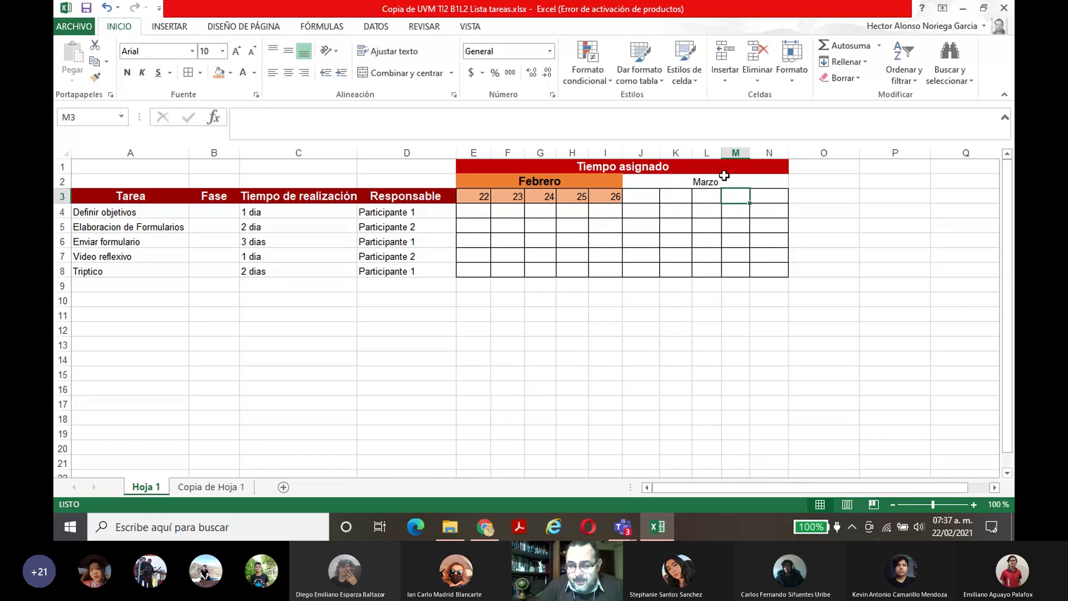
Step: Format the "Marzo" heading in bold at size 12 with a light gold fill
click(724, 177)
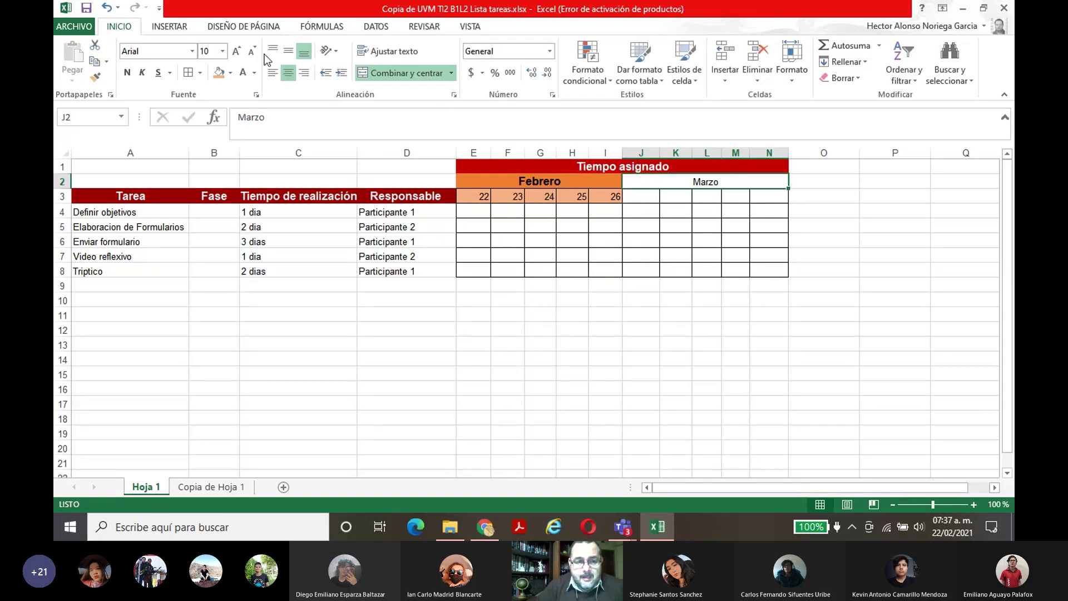
click(223, 51)
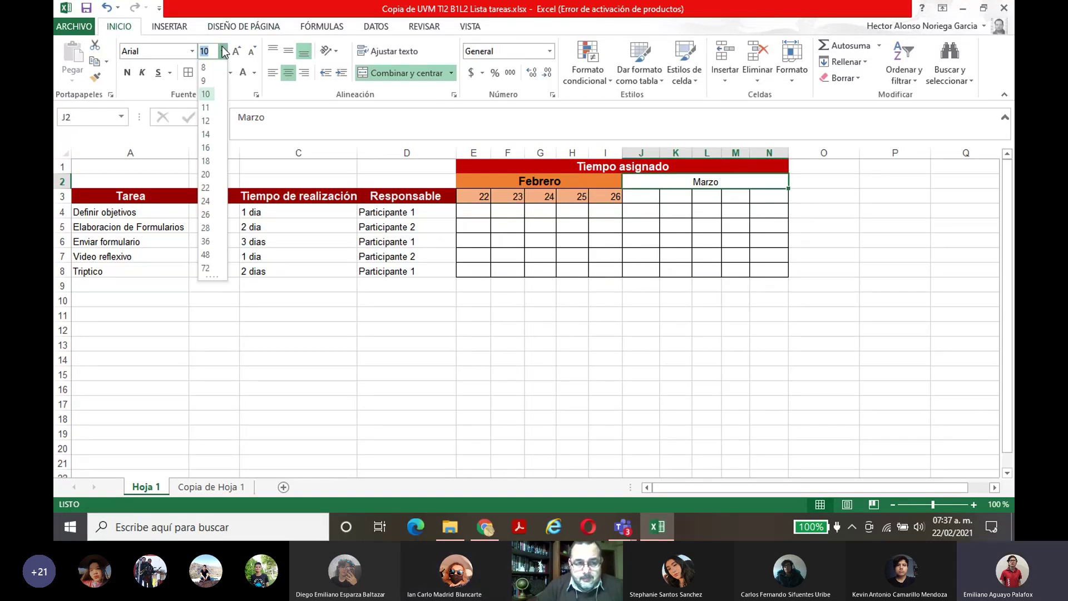
click(207, 122)
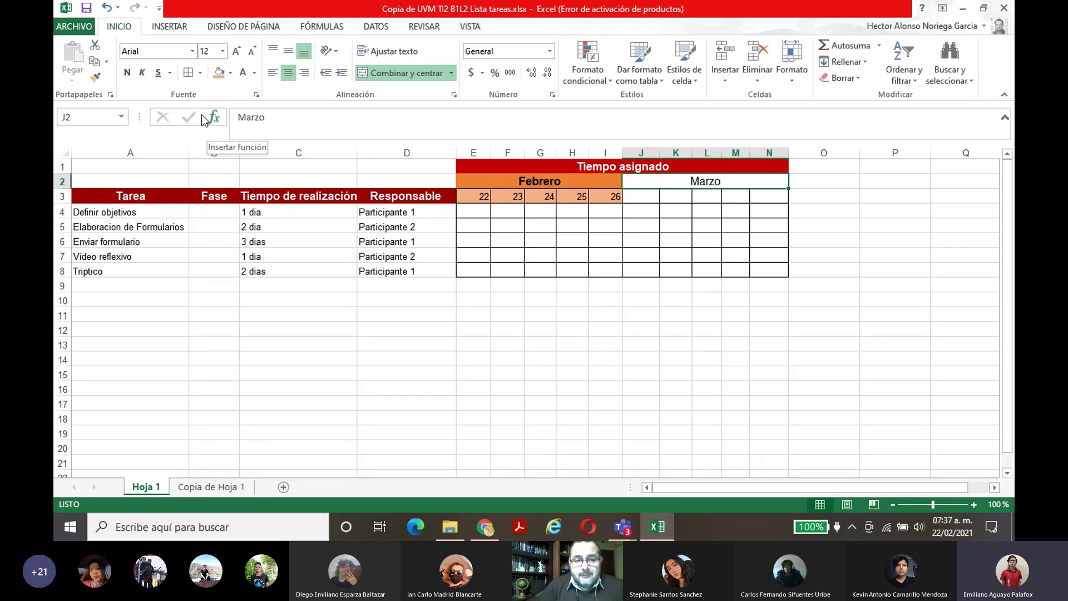
click(127, 73)
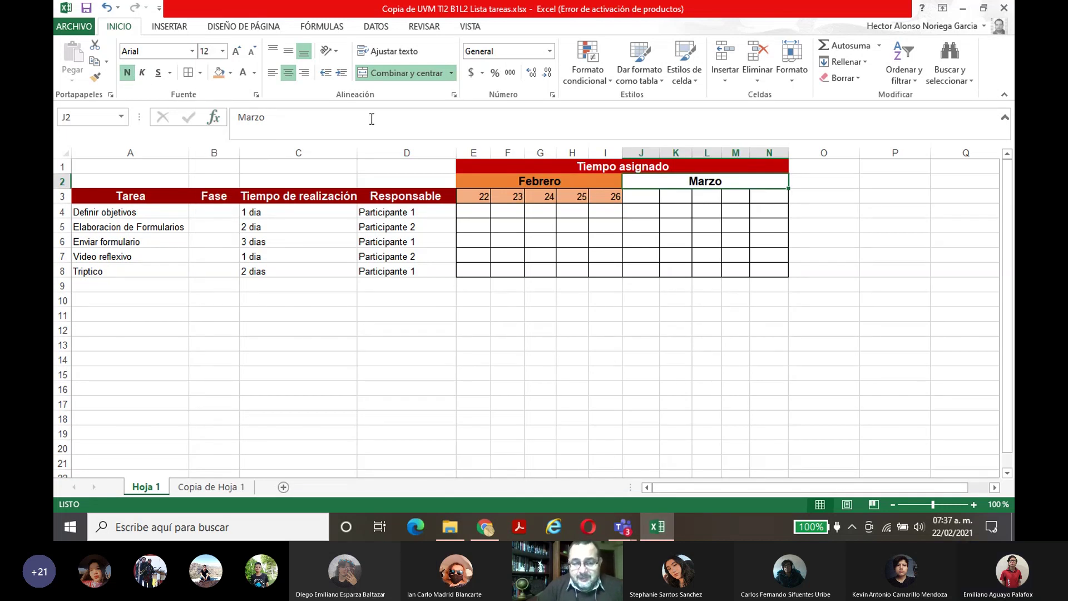
click(232, 73)
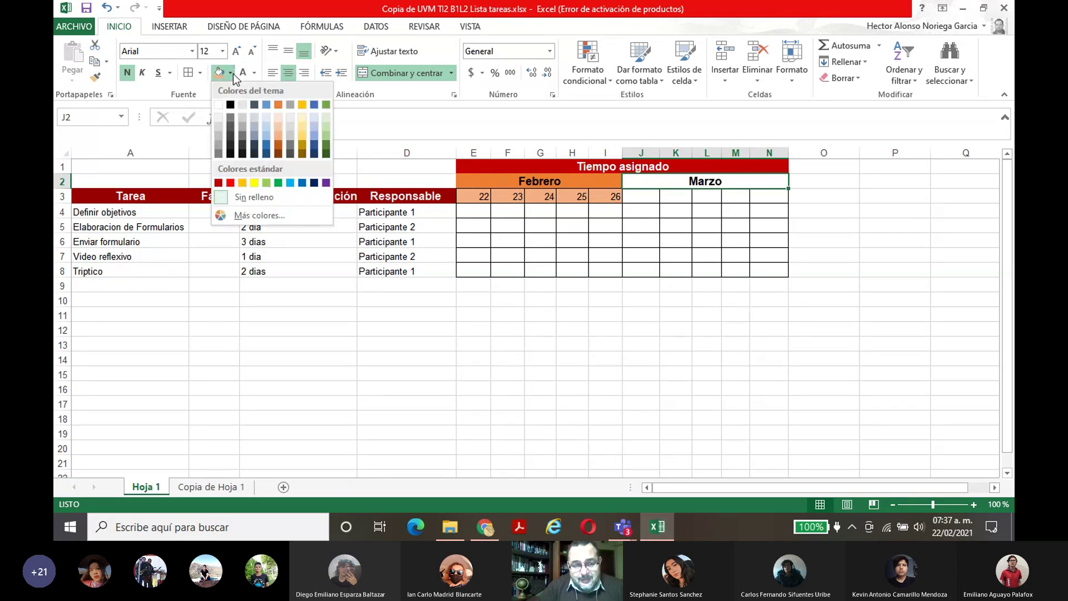
click(300, 136)
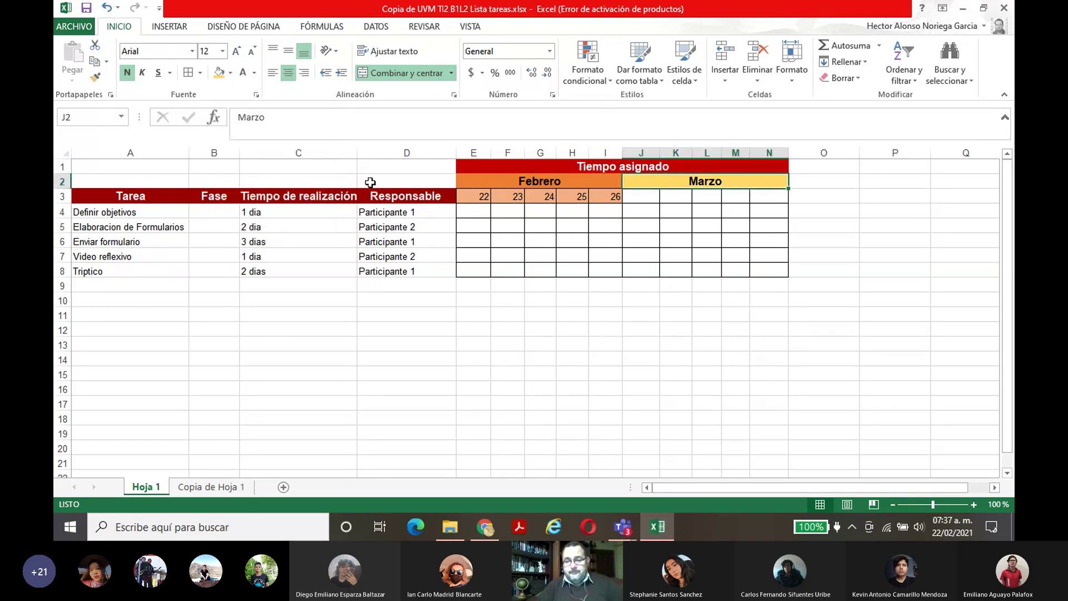
Step: Enter the day numbers 1, 2, 3, 4 and 5 in cells J3 through N3 under "Marzo"
click(635, 203)
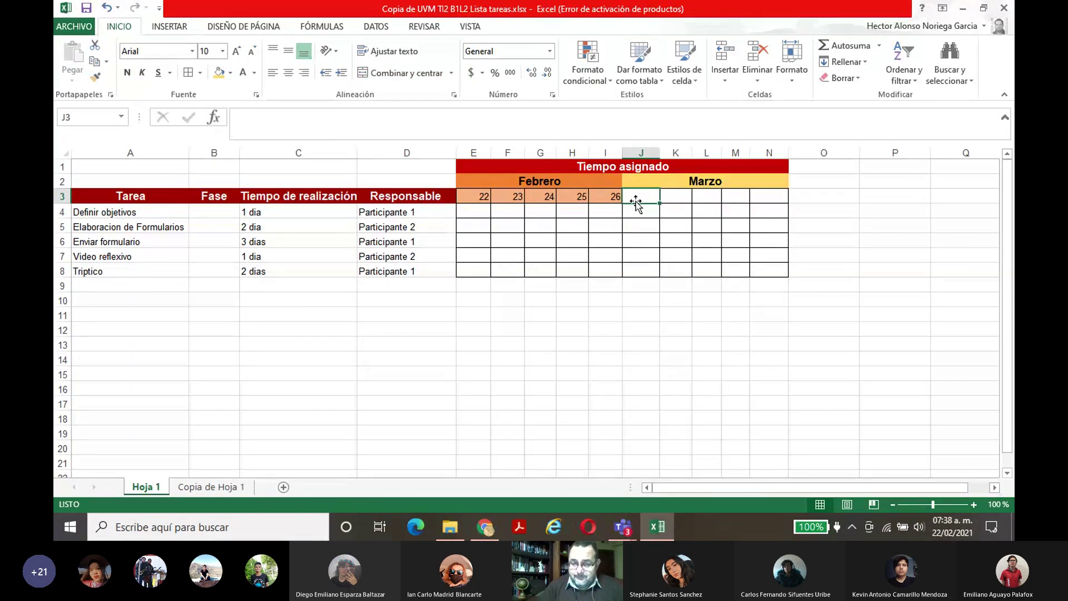
text(1)
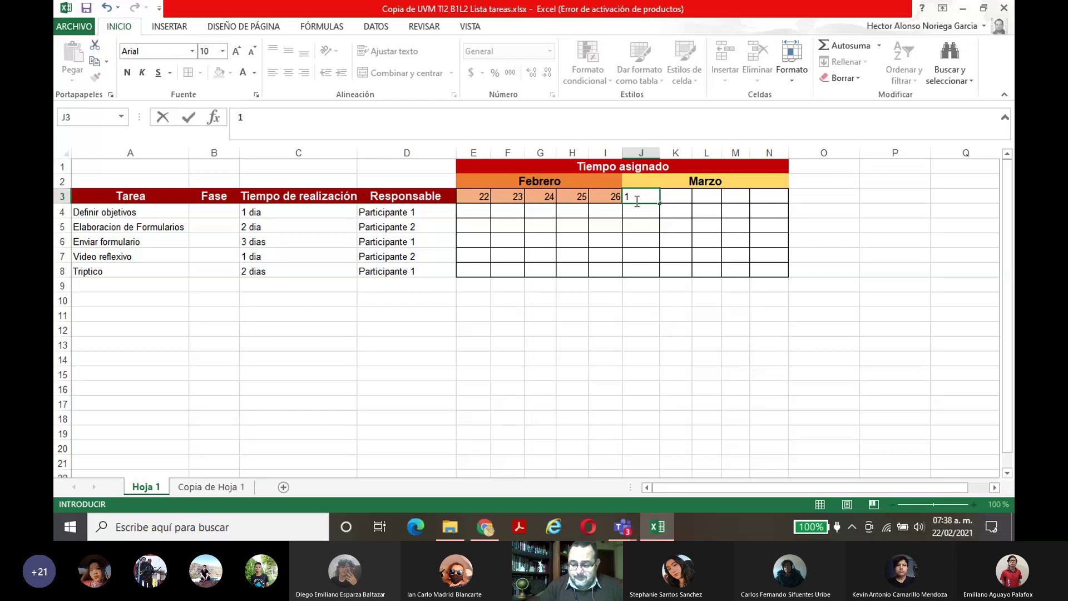
key(Tab)
text(2)
key(Tab)
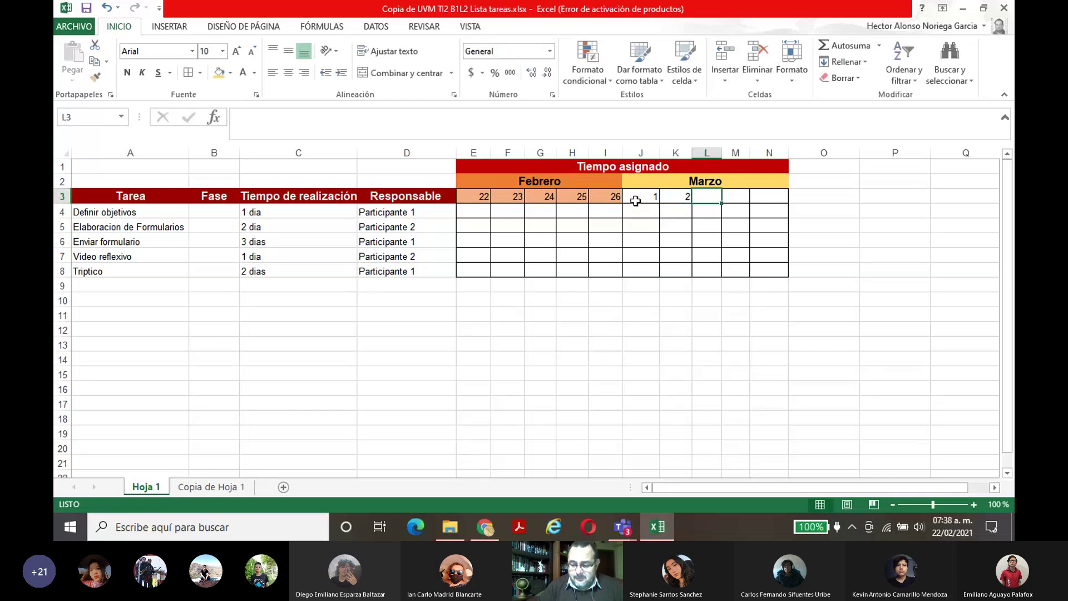
text(3)
key(Tab)
text(4)
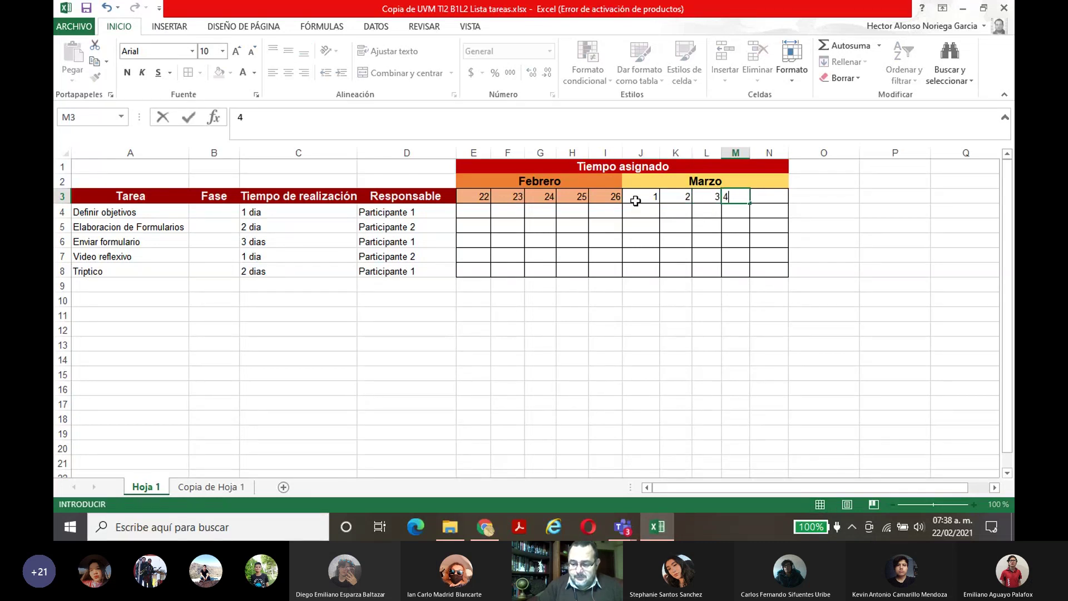
key(Tab)
text(5)
Step: Fill the March day cells J3:N3 with the same light orange as the February days
click(636, 200)
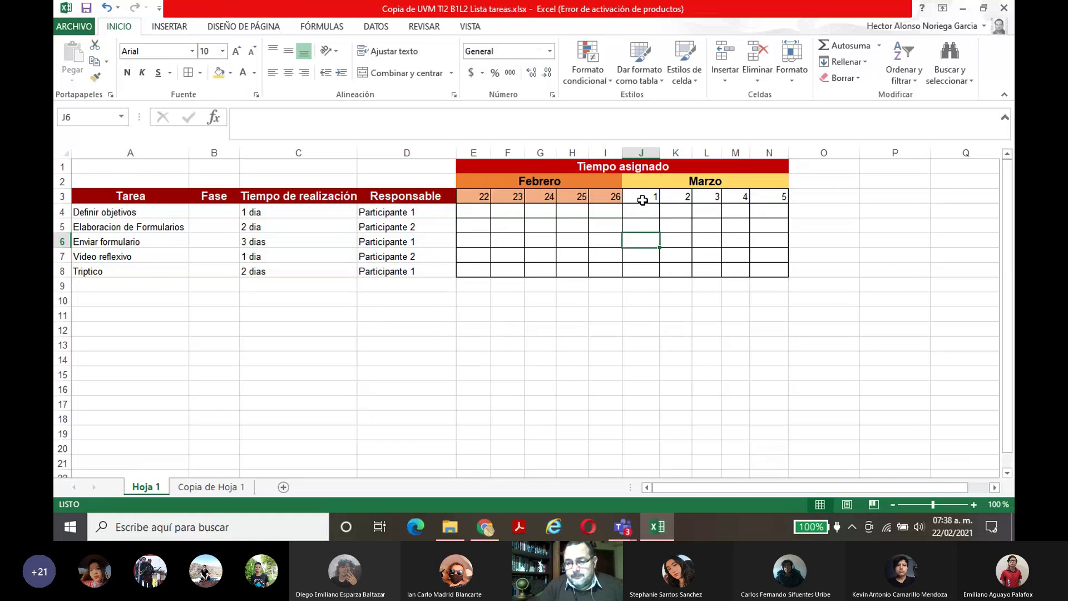
key(ctrl+shift+Right)
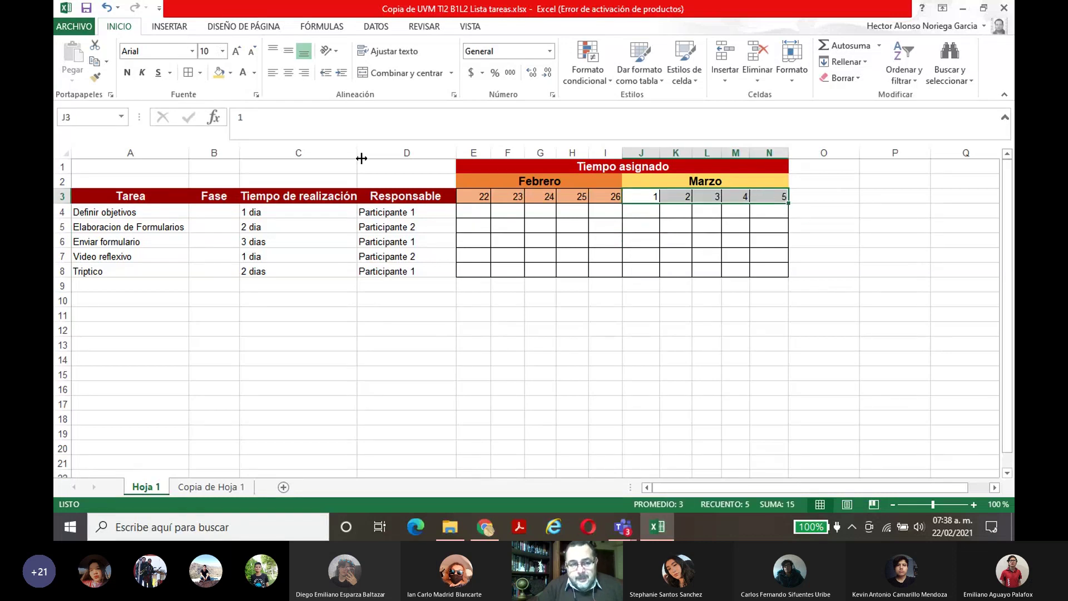
click(230, 74)
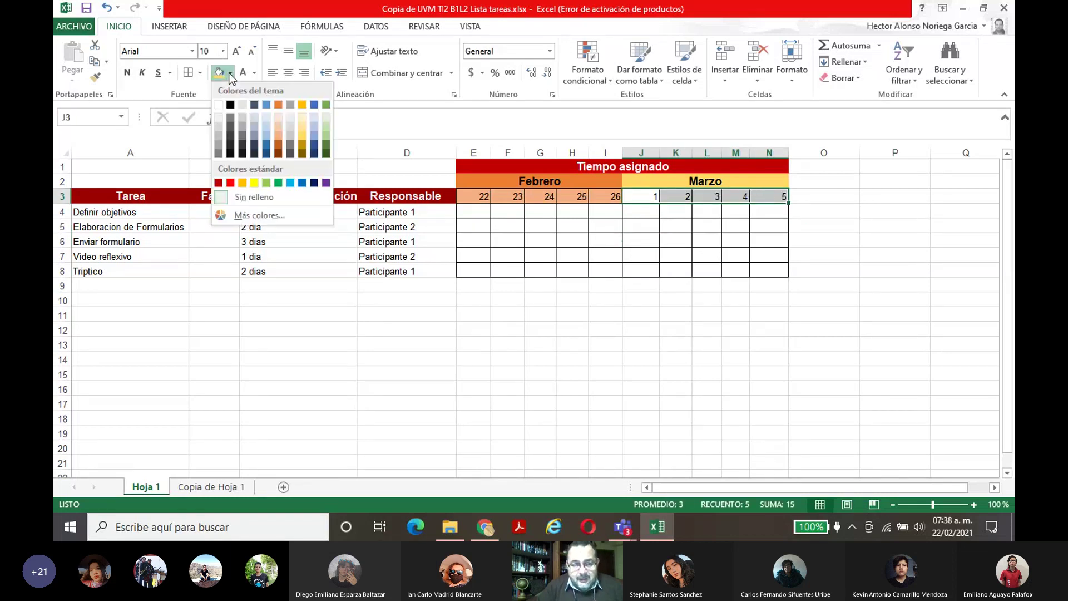
click(276, 132)
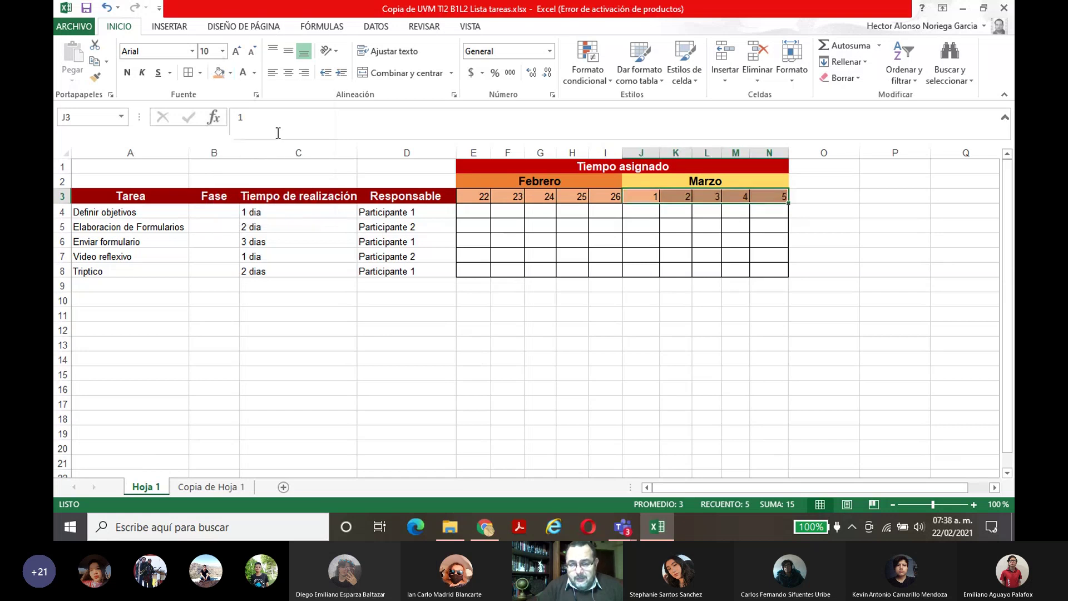
click(569, 245)
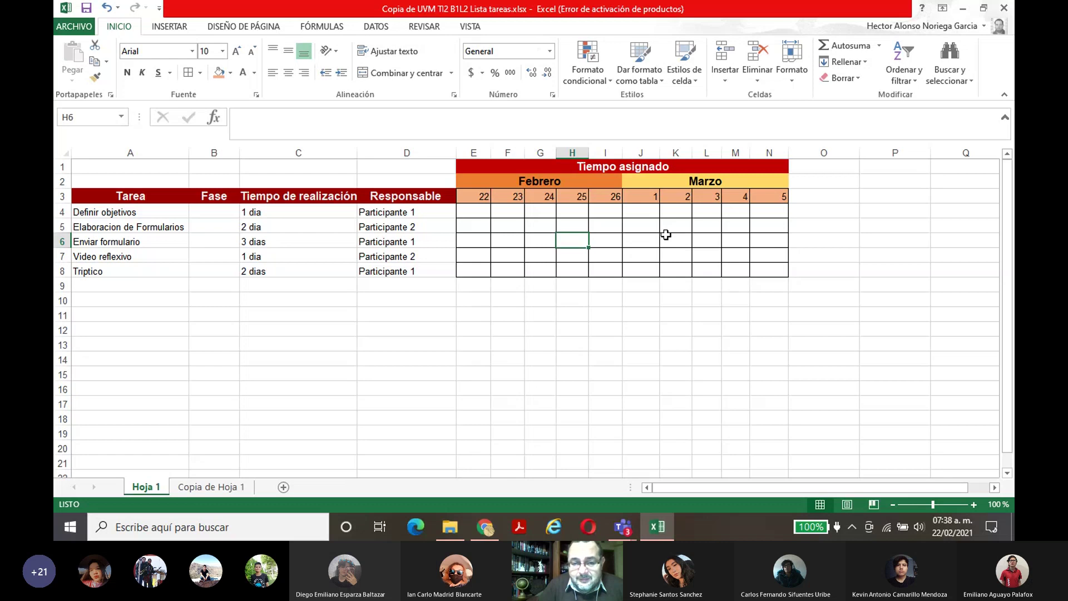
Step: Fill E4 for "Definir objetivos" and F5:G5 for "Elaboracion de Formularios" with standard green to mark their assigned days
click(473, 209)
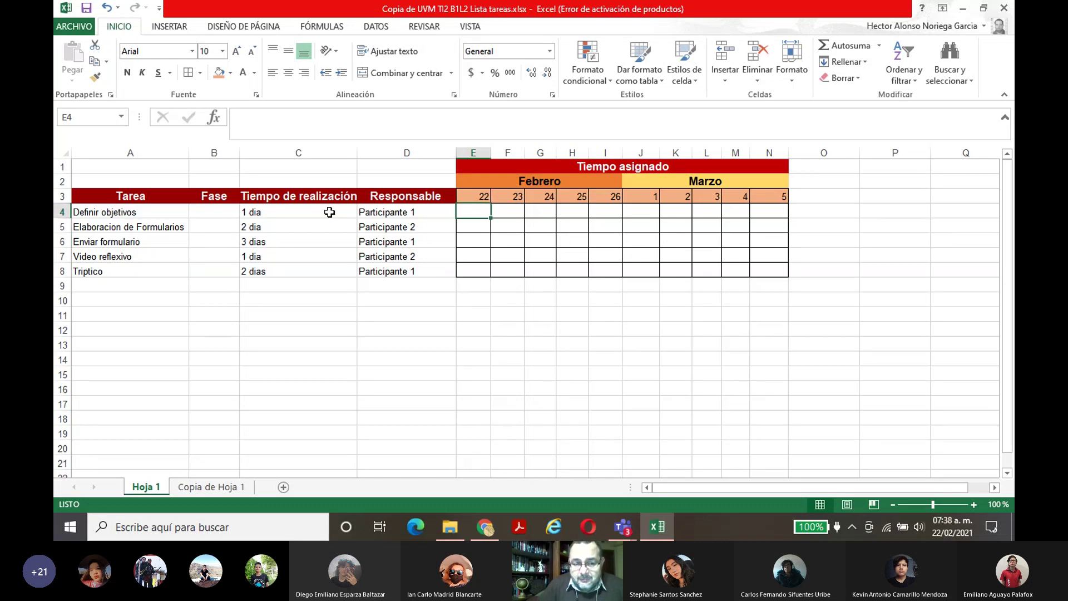
click(231, 74)
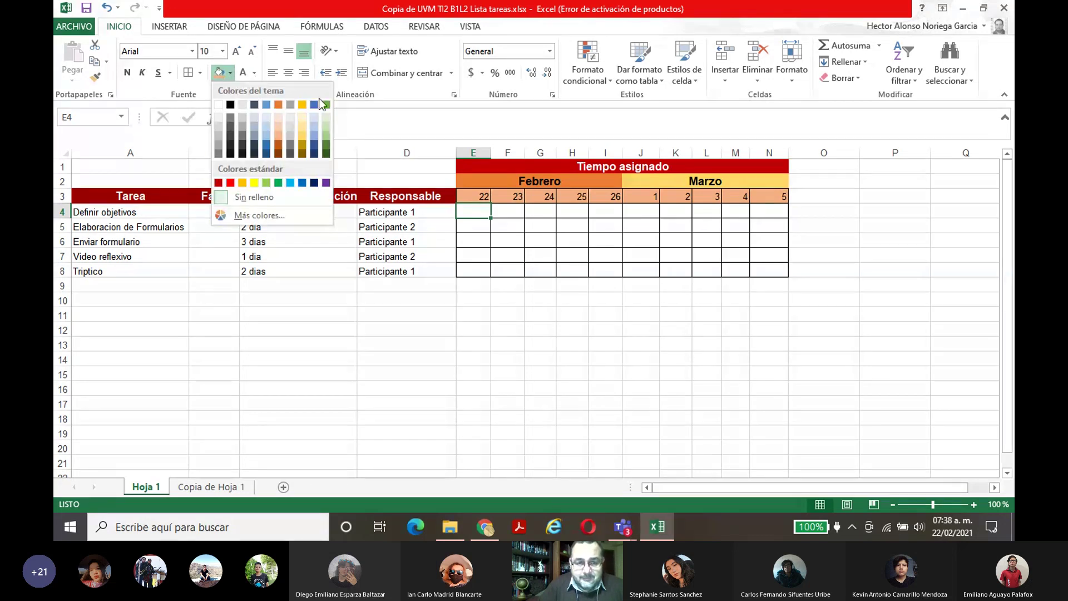
click(277, 183)
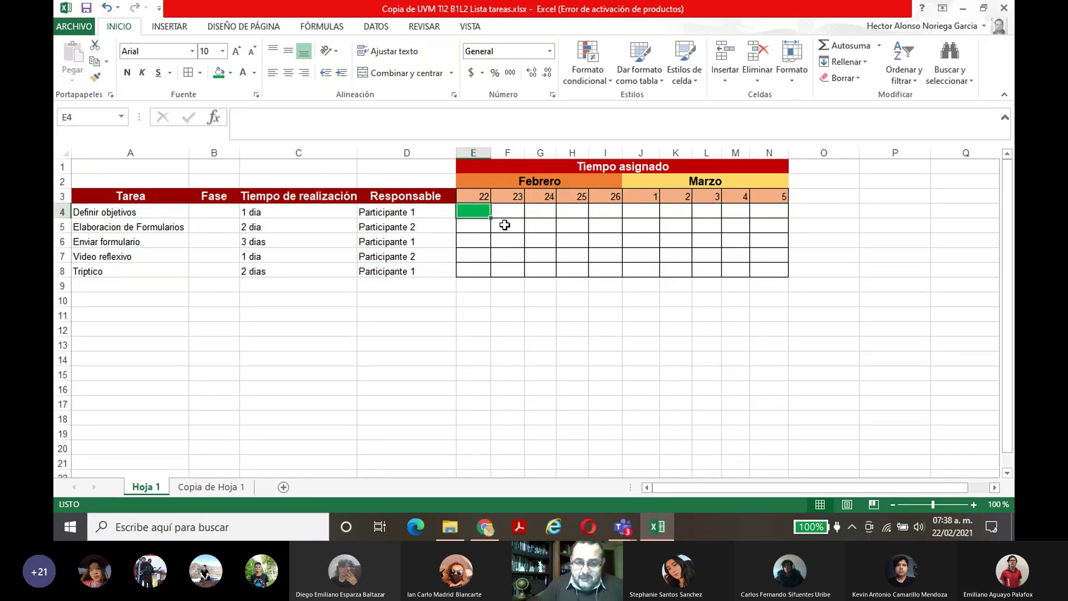
drag(505, 225, 540, 227)
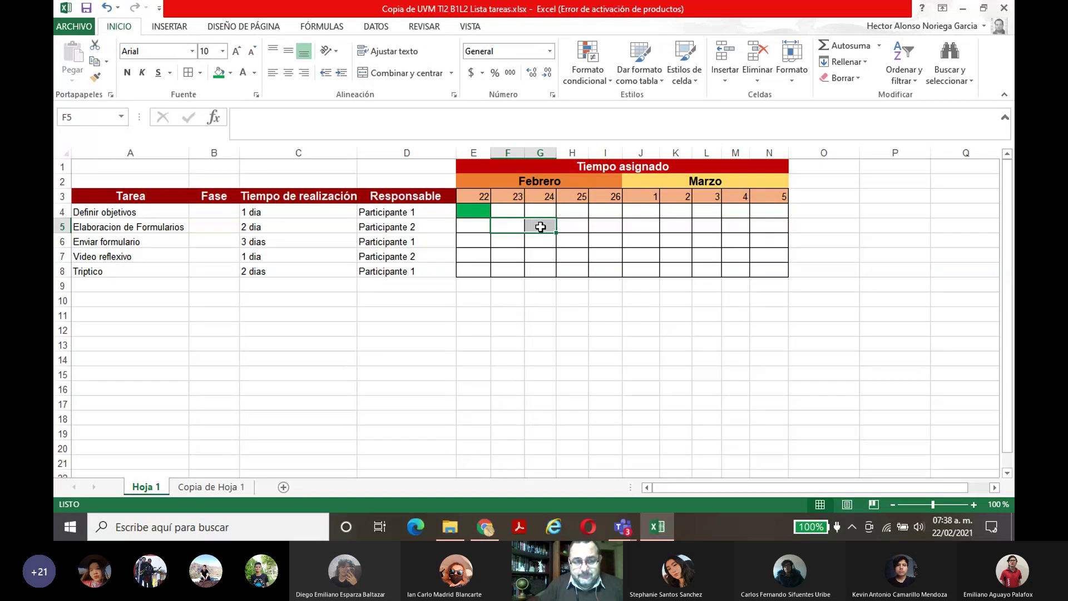
click(230, 72)
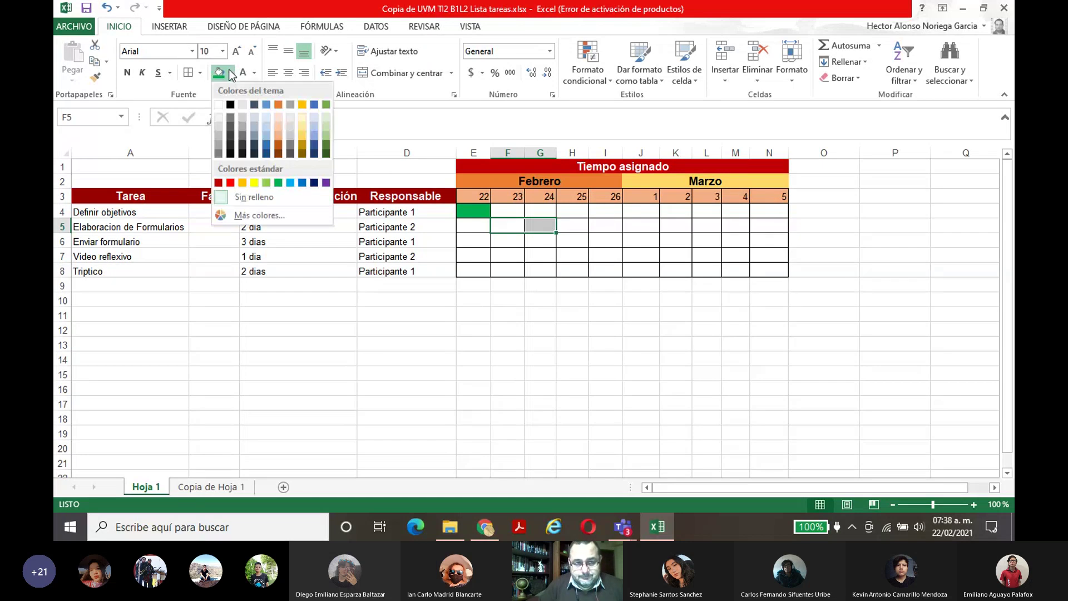
click(279, 183)
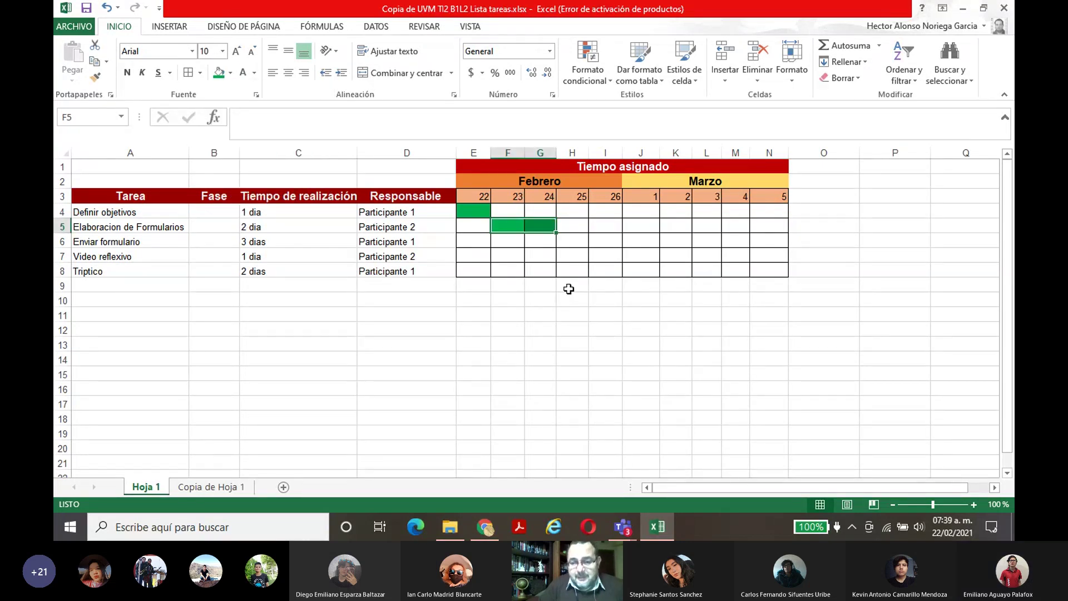
Step: Fill cells H6:J6 with standard green to mark the three days of "Enviar formulario"
click(574, 242)
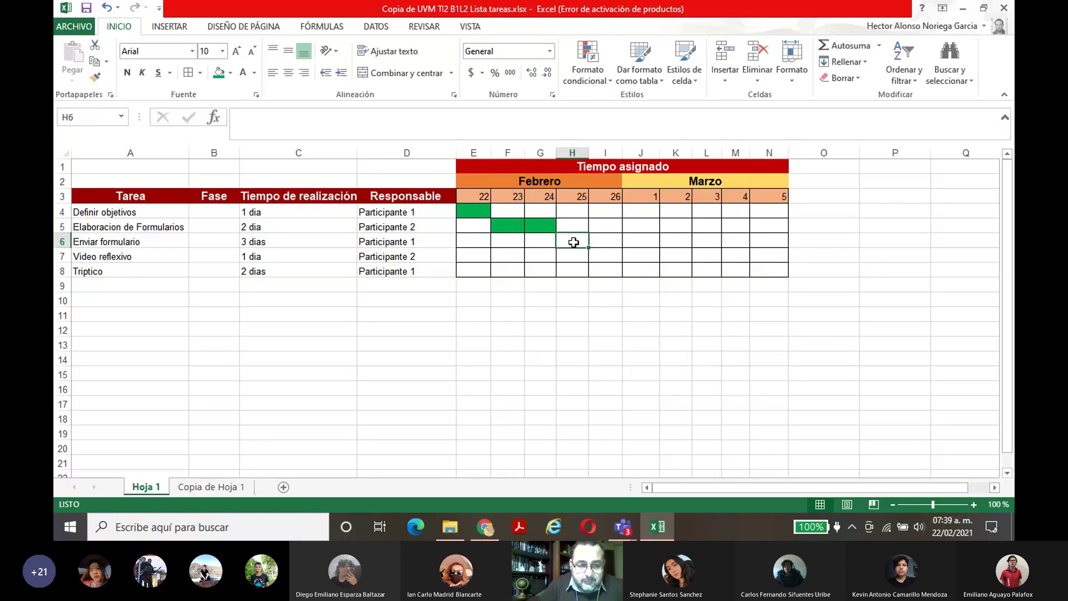
drag(573, 242, 646, 241)
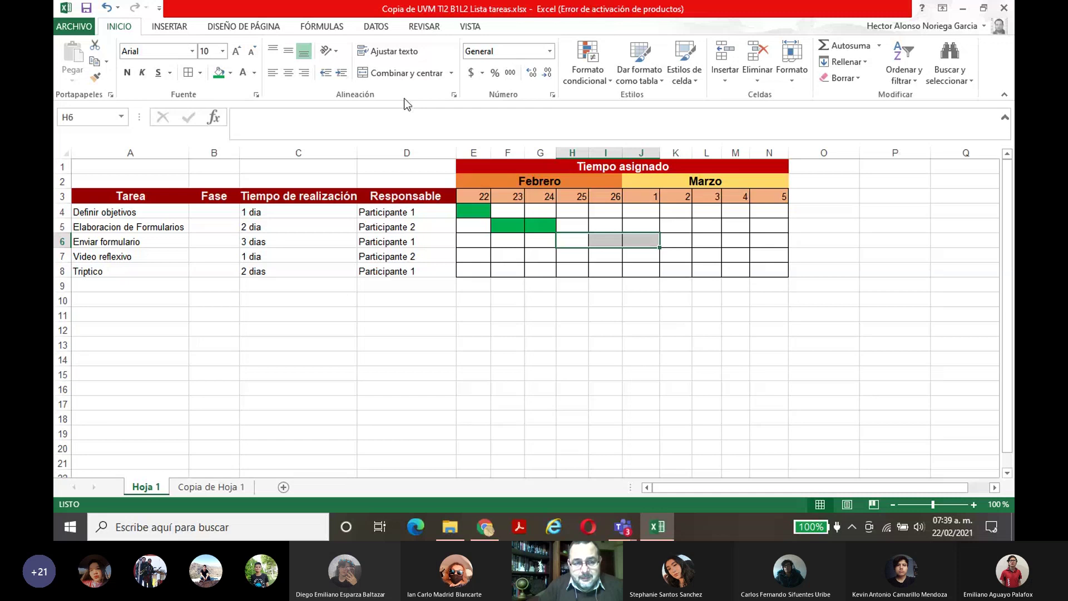
click(230, 72)
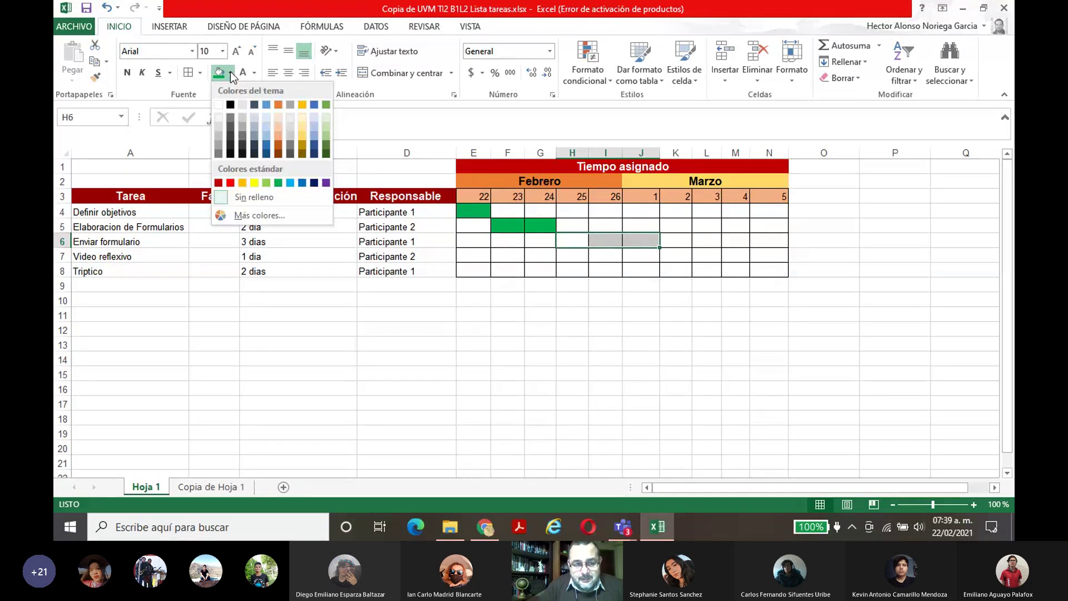
click(278, 183)
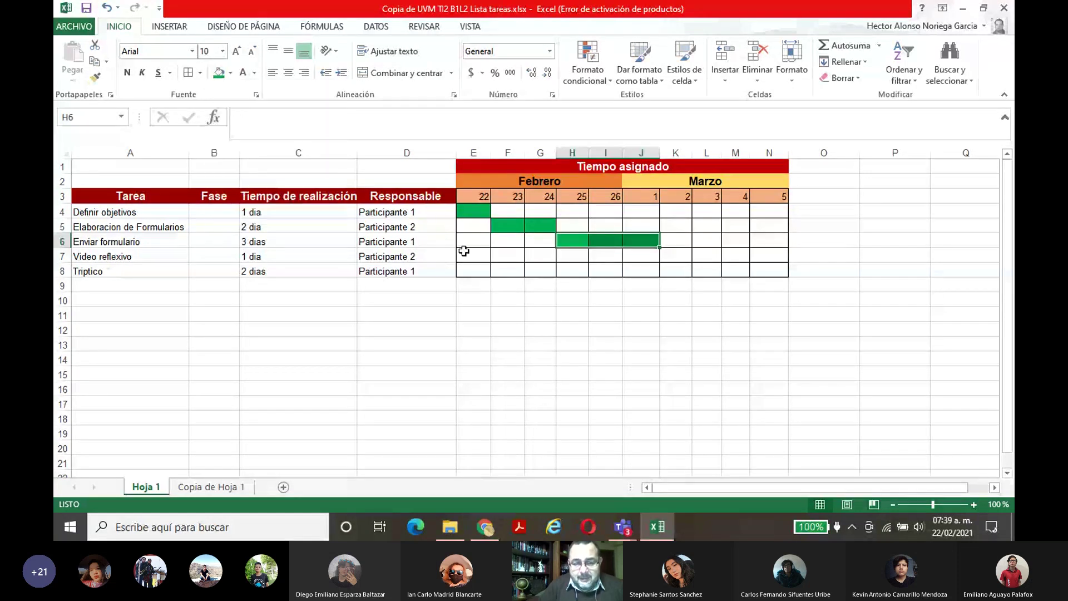
Step: Fill cell K7 with standard yellow to mark March 2 for "Video reflexivo"
click(670, 257)
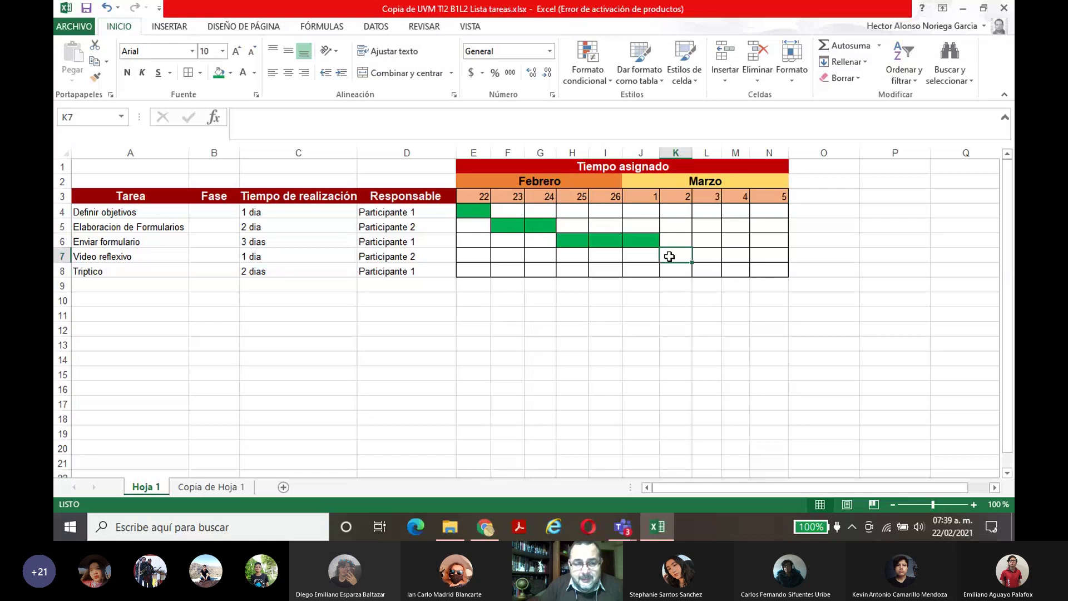
drag(669, 257, 240, 53)
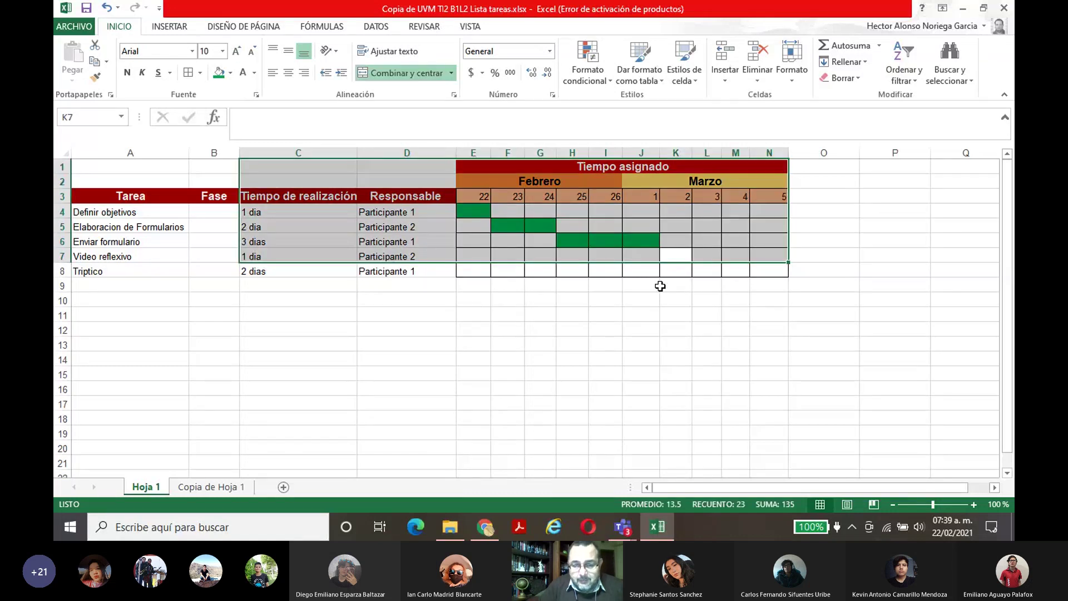
click(672, 254)
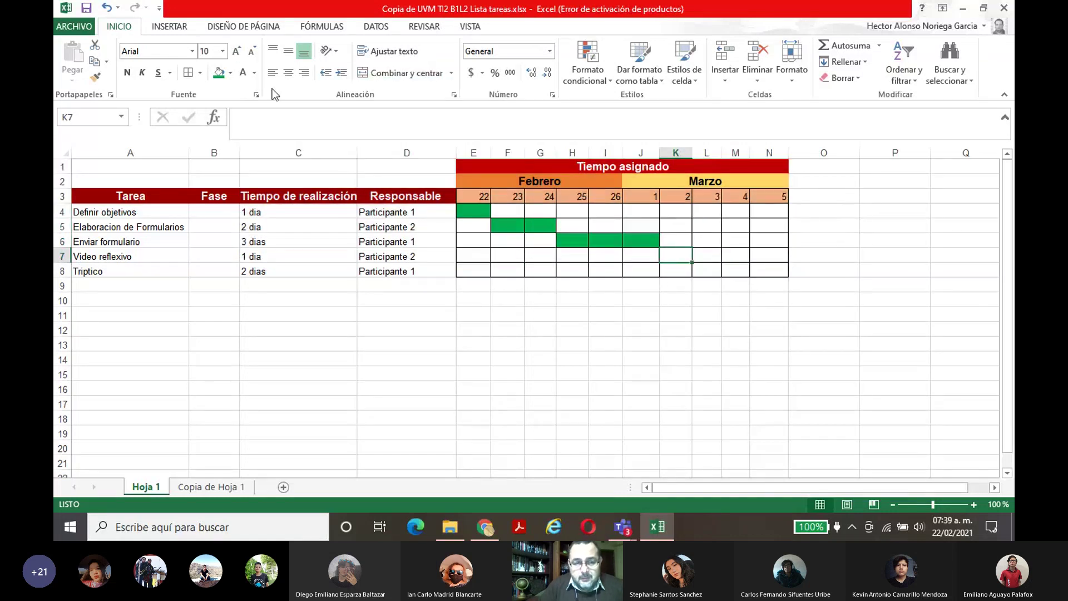
click(230, 74)
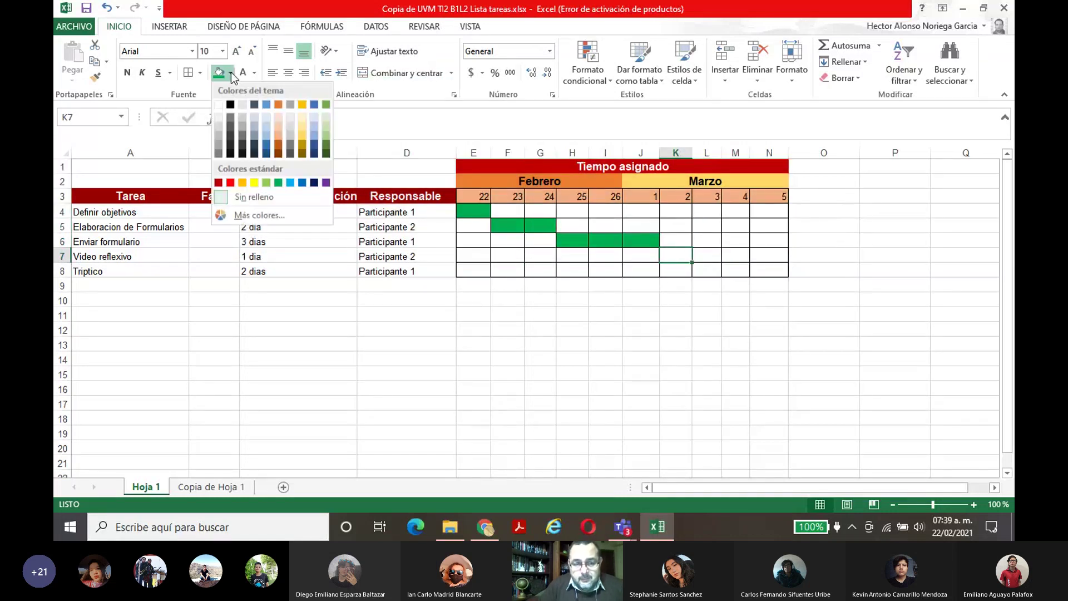
click(254, 184)
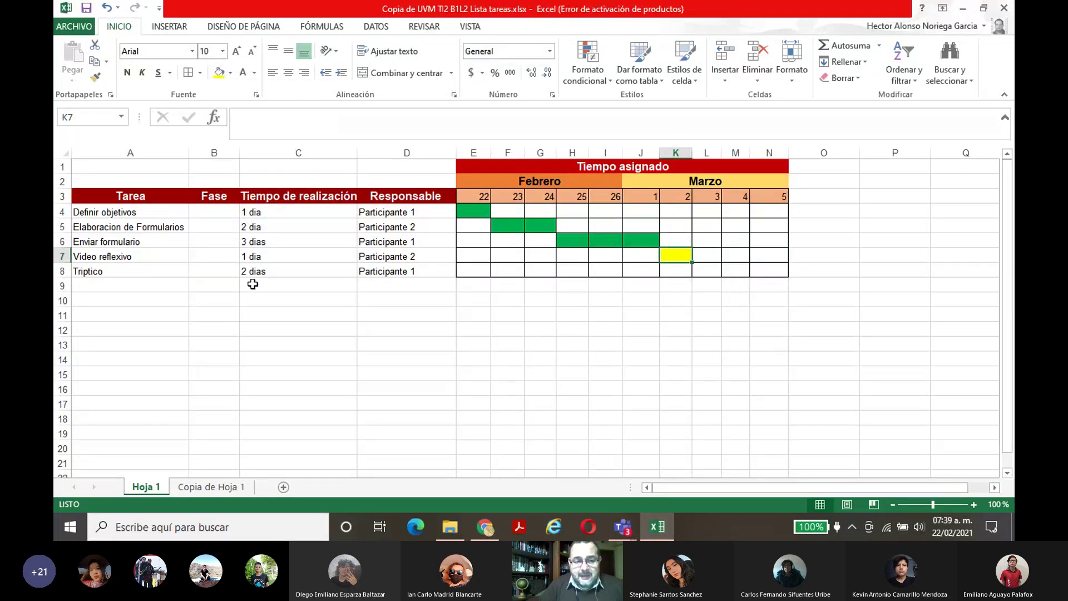
Step: Fill cells L8:M8 with standard red to mark March 3 and 4 for "Triptico"
click(705, 273)
drag(704, 272, 735, 271)
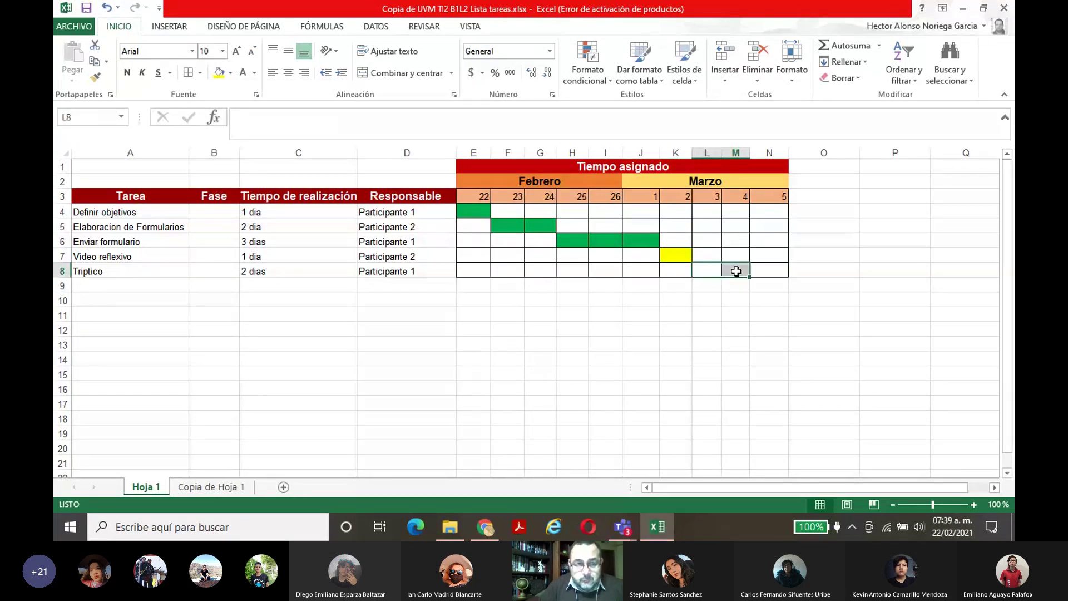
click(230, 73)
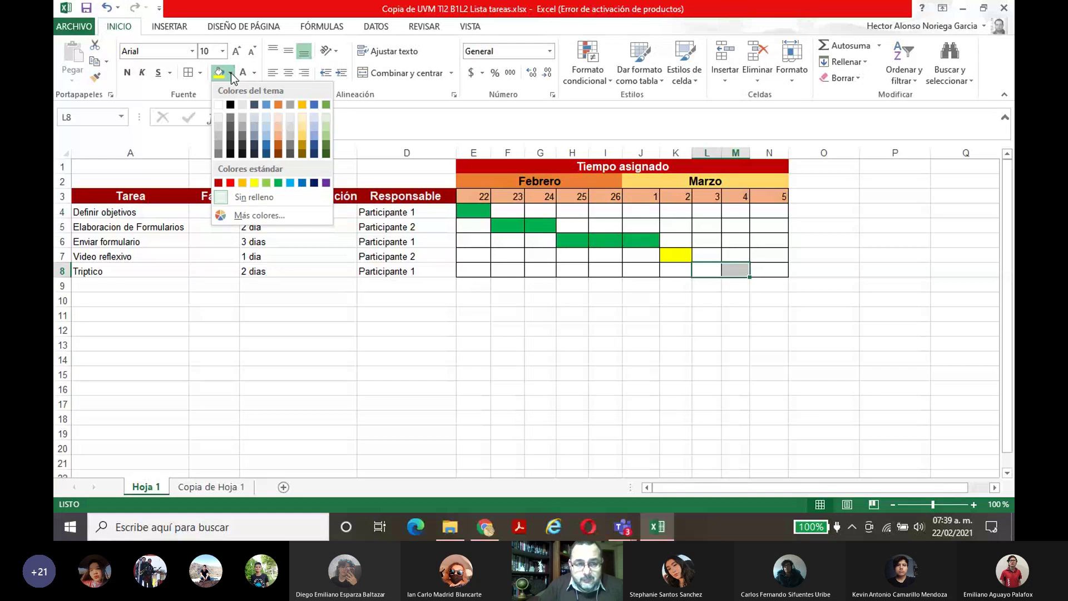
click(231, 181)
click(511, 297)
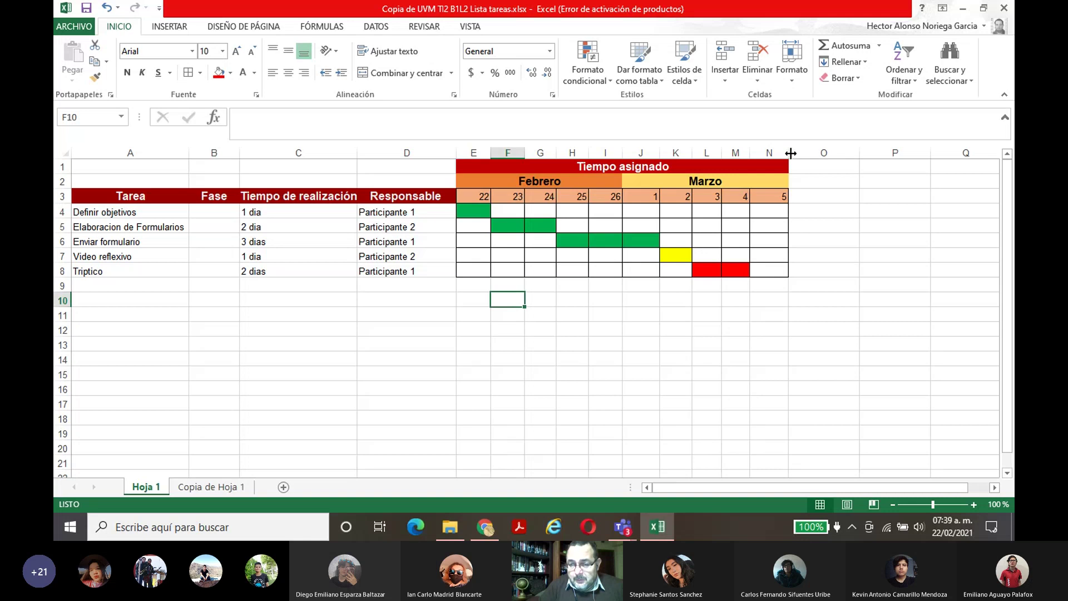
Step: Narrow column N slightly and fill cell N8 with standard purple
drag(788, 153, 782, 153)
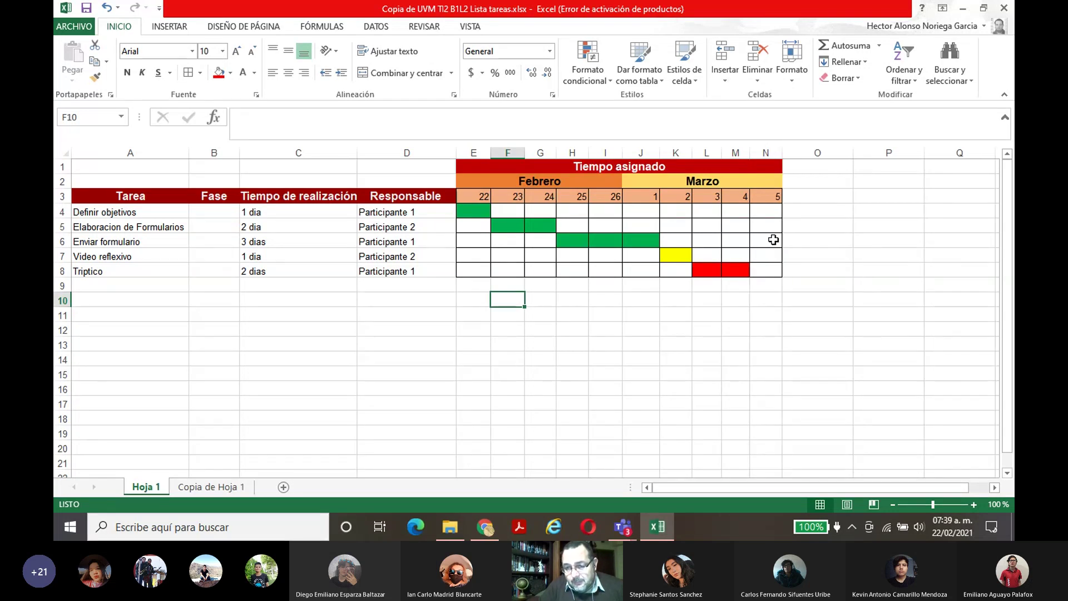
click(769, 270)
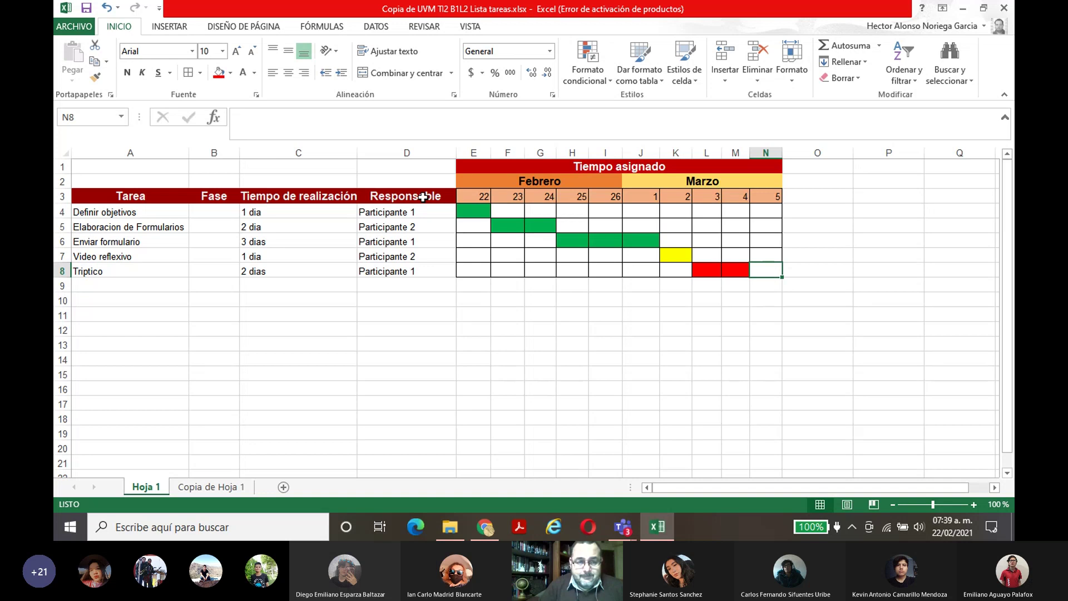
click(231, 77)
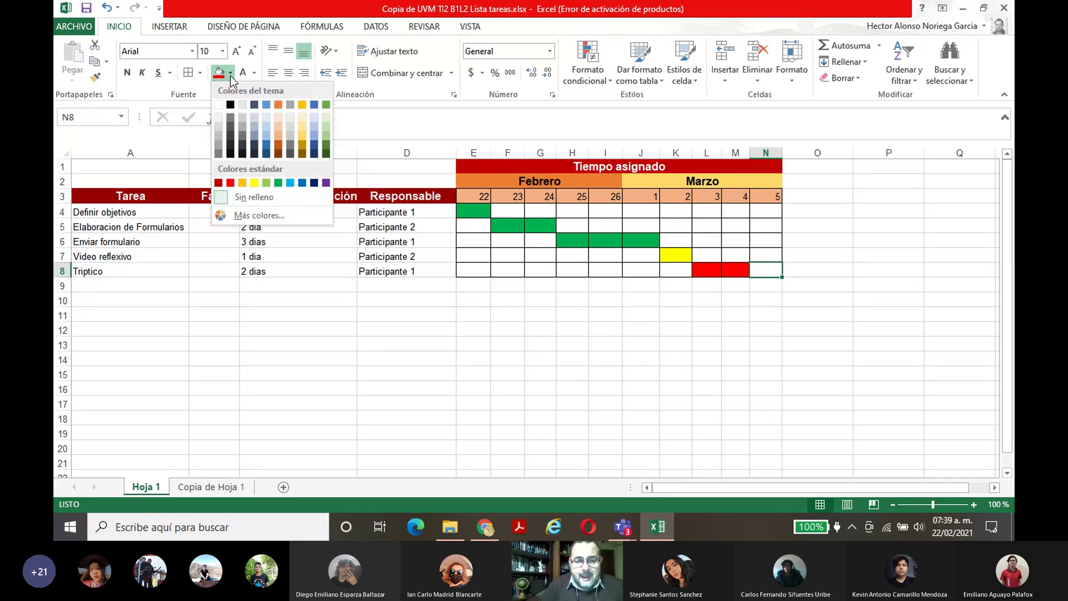
click(326, 183)
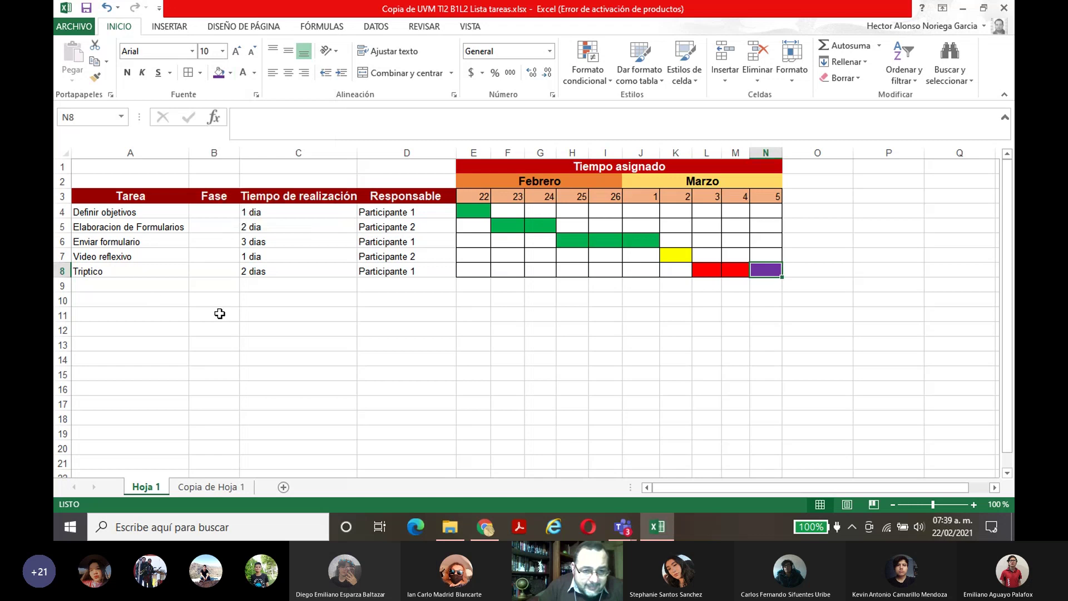
Step: Start a colour legend below the chart by giving cell E10 outside borders and a purple fill
click(468, 301)
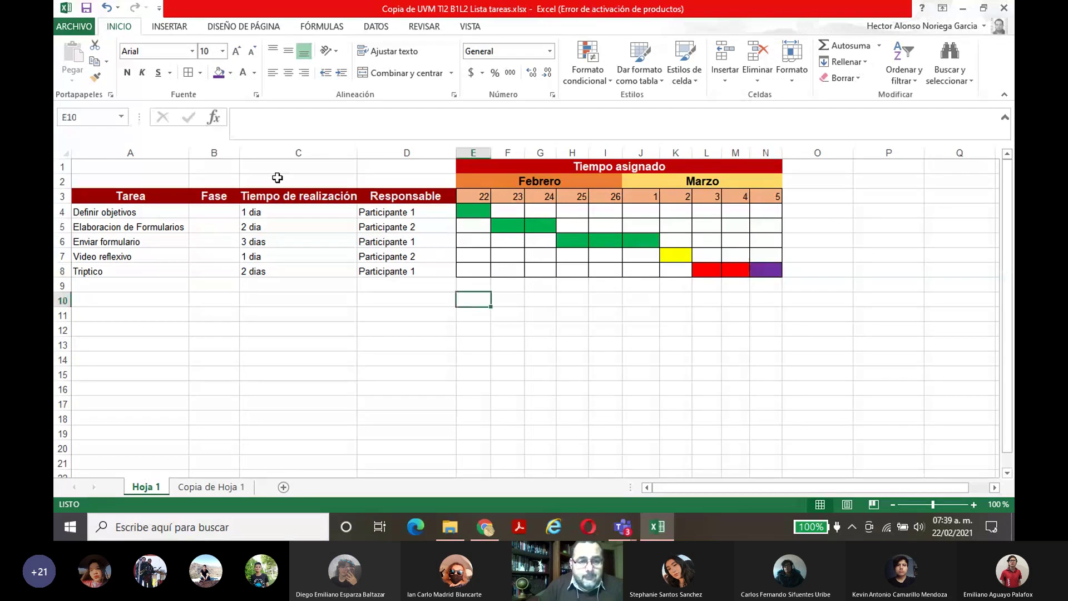
click(201, 73)
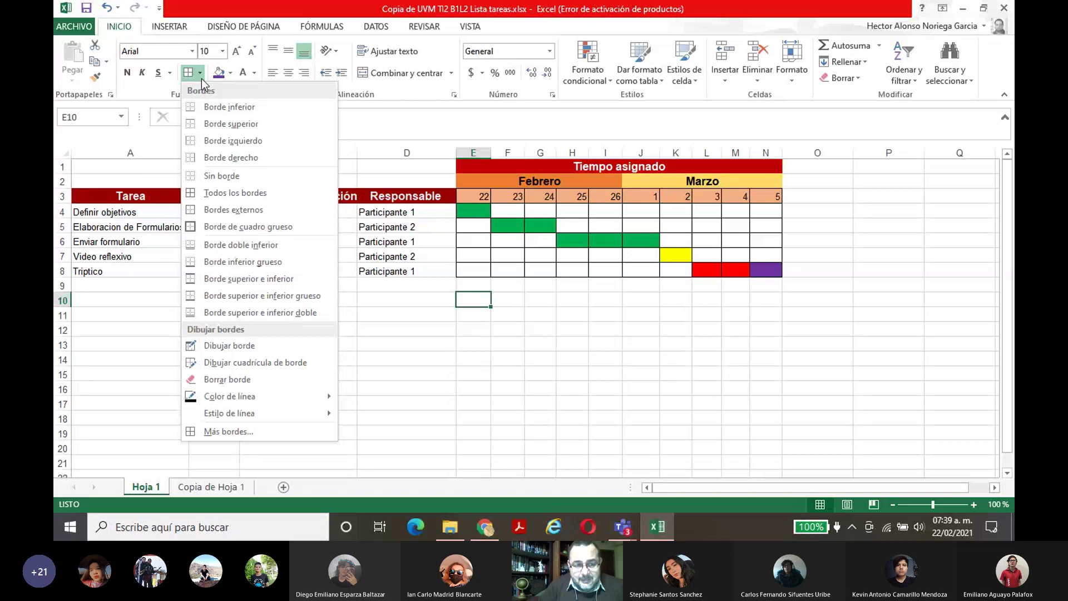
click(189, 210)
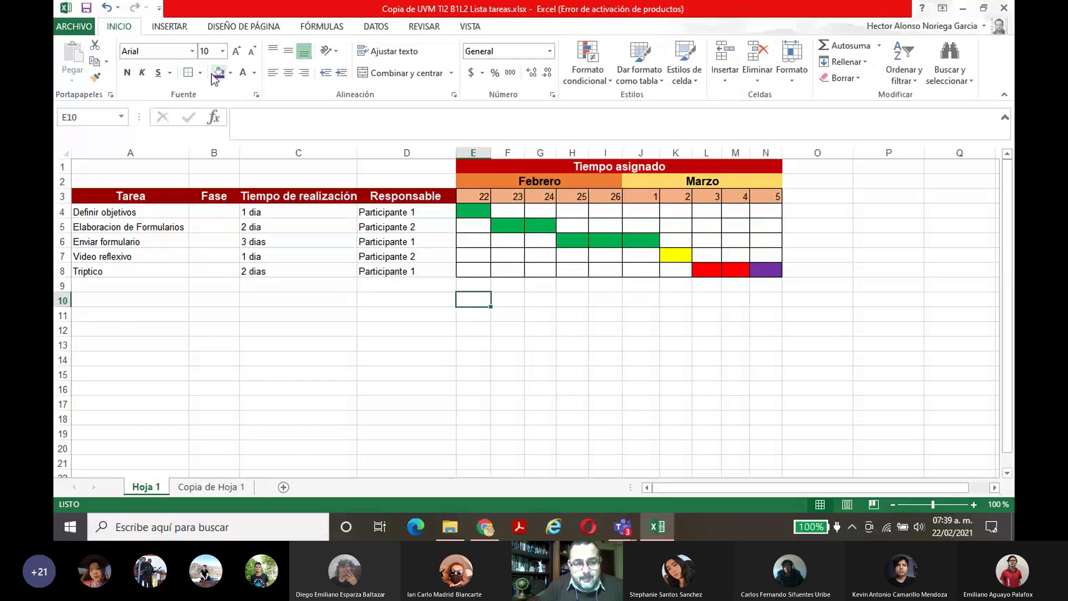
click(214, 77)
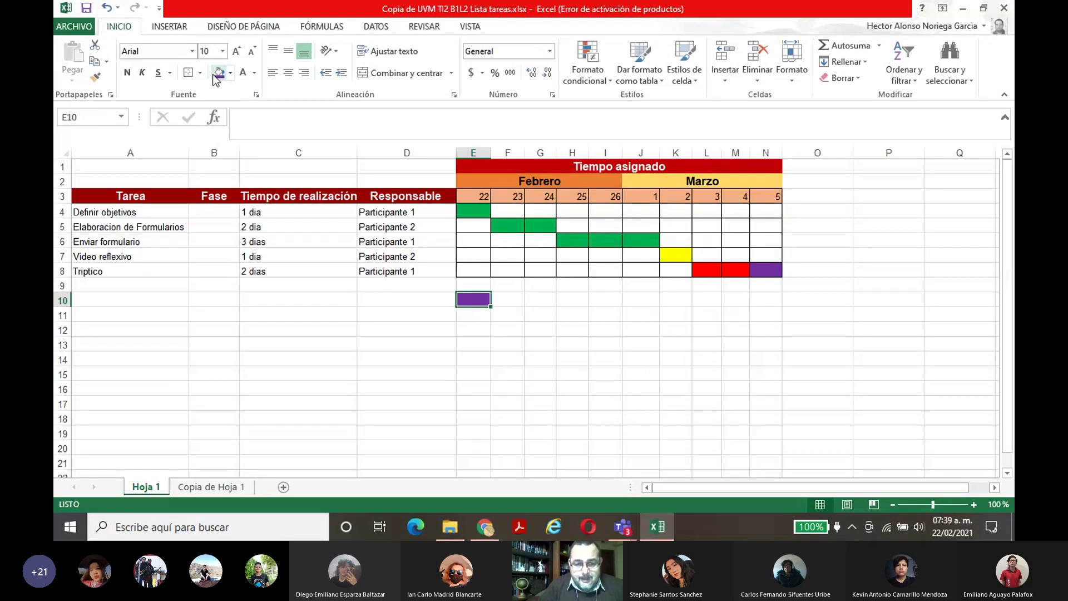
Step: Enter the legend label "Dia de asueto" in cell F10 beside the purple cell
click(517, 305)
text(Dia de)
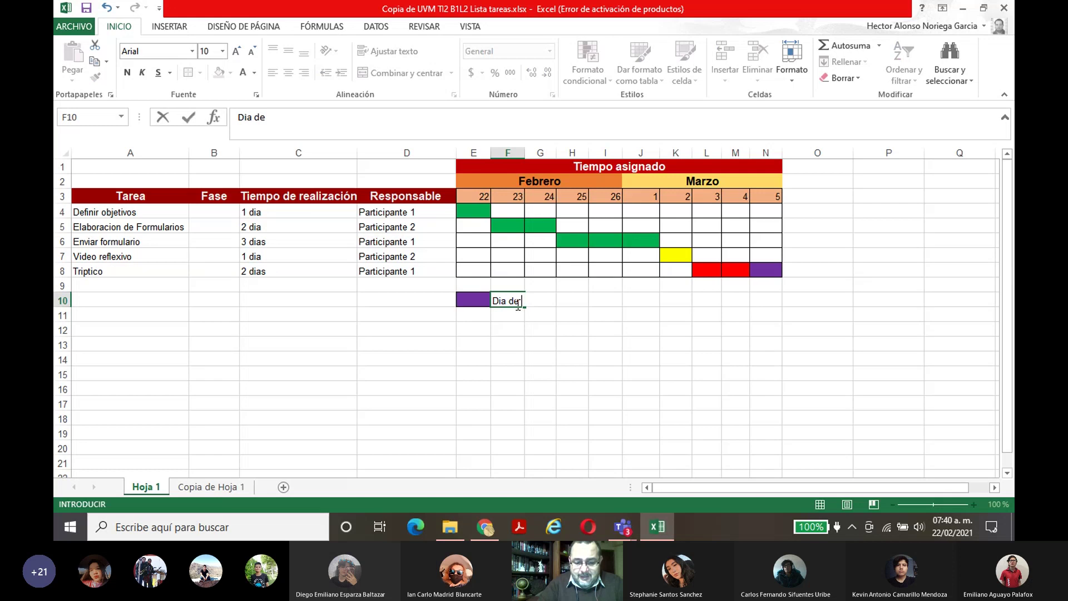
text( asueto)
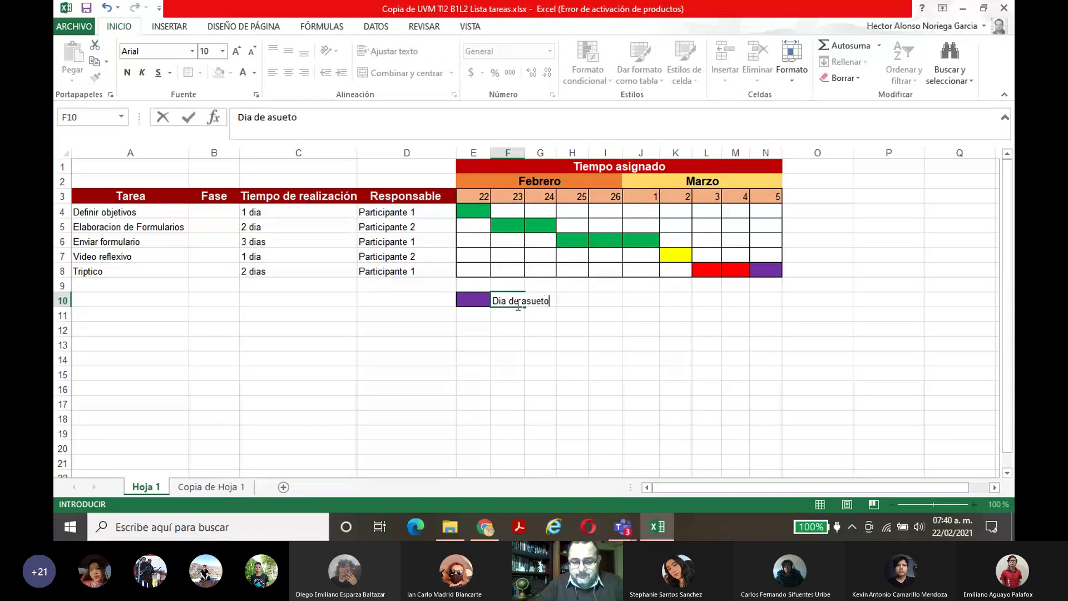
click(507, 343)
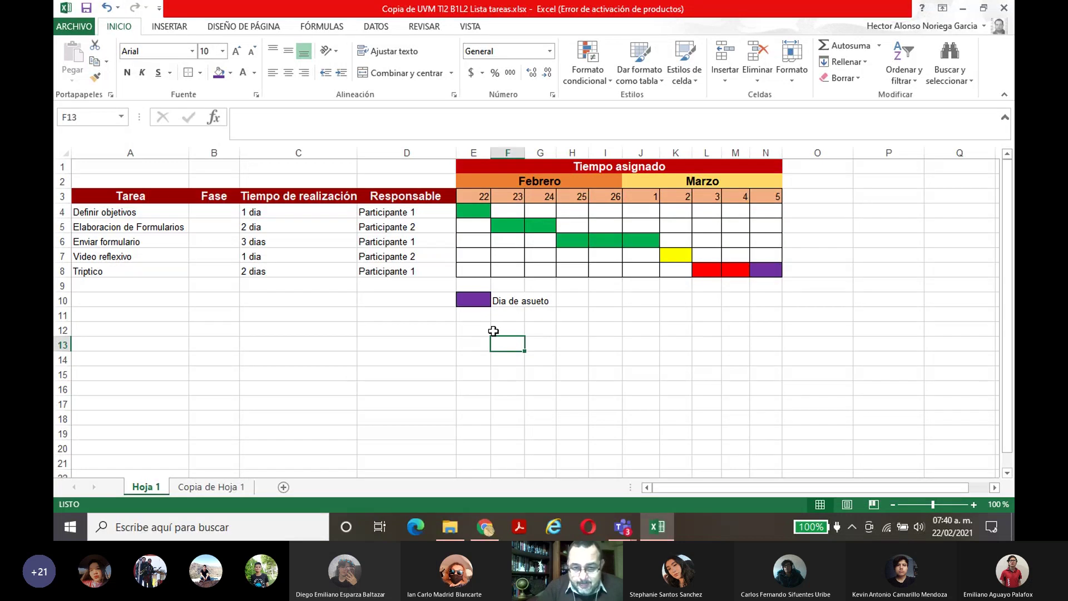
Step: Extend the colour legend by filling cell E11 with standard green, E12 with yellow and E13 with red
click(480, 315)
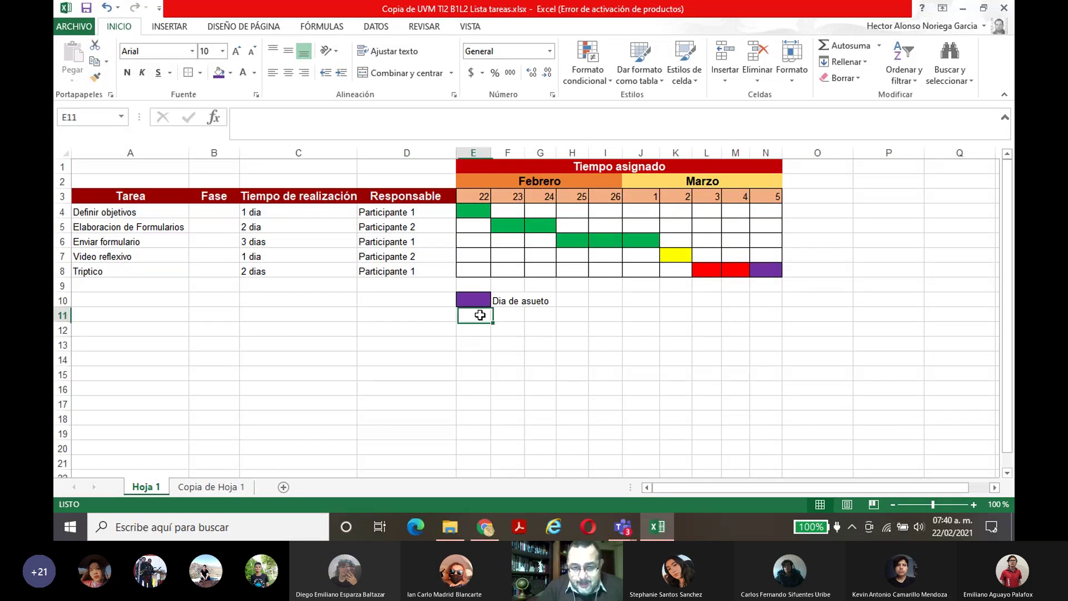
click(230, 73)
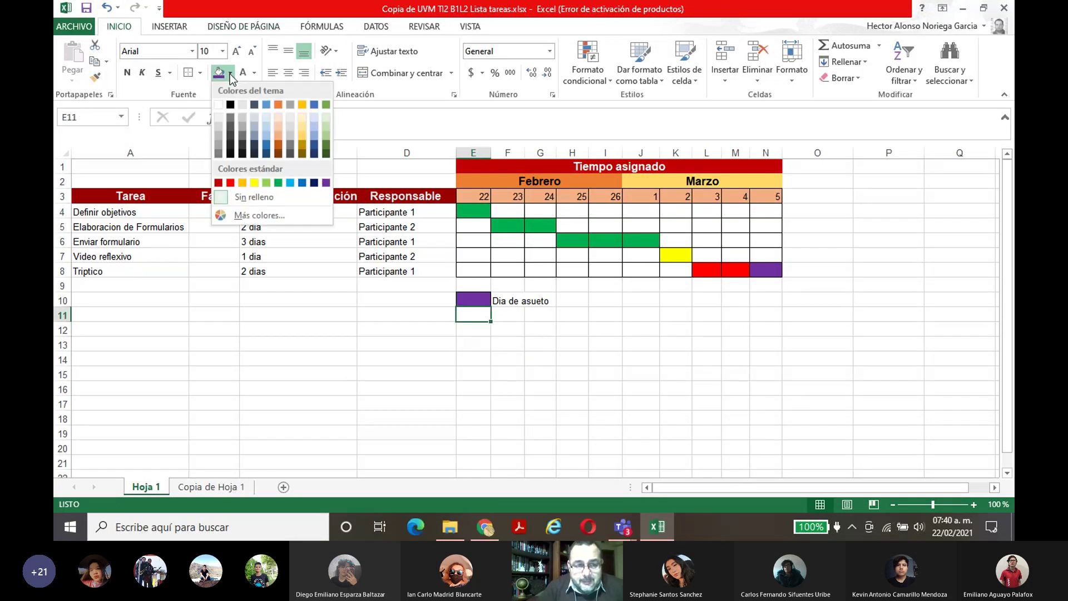
click(278, 183)
click(473, 331)
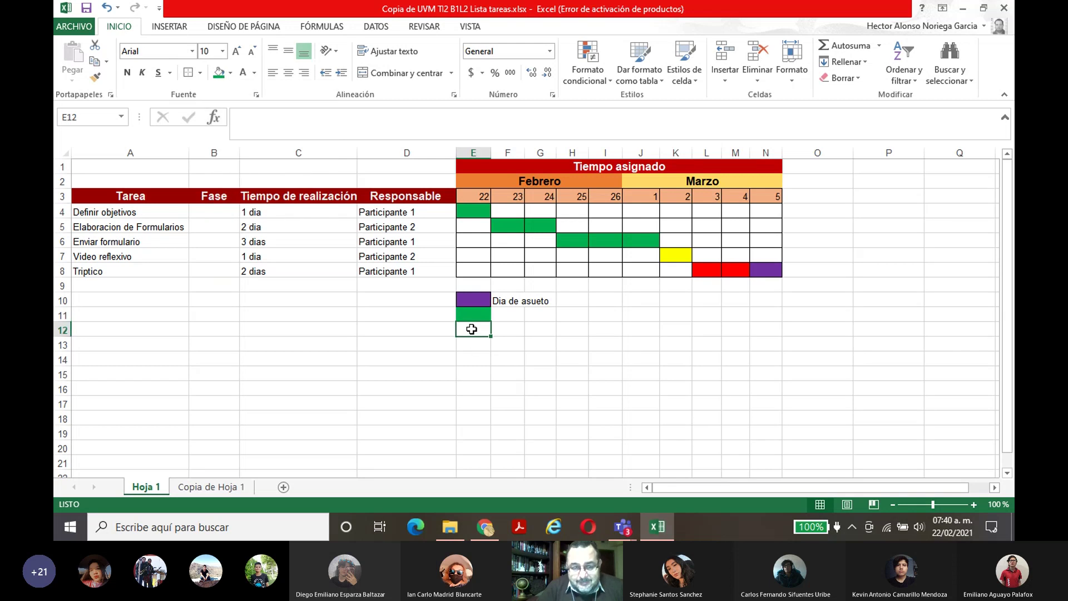
click(230, 73)
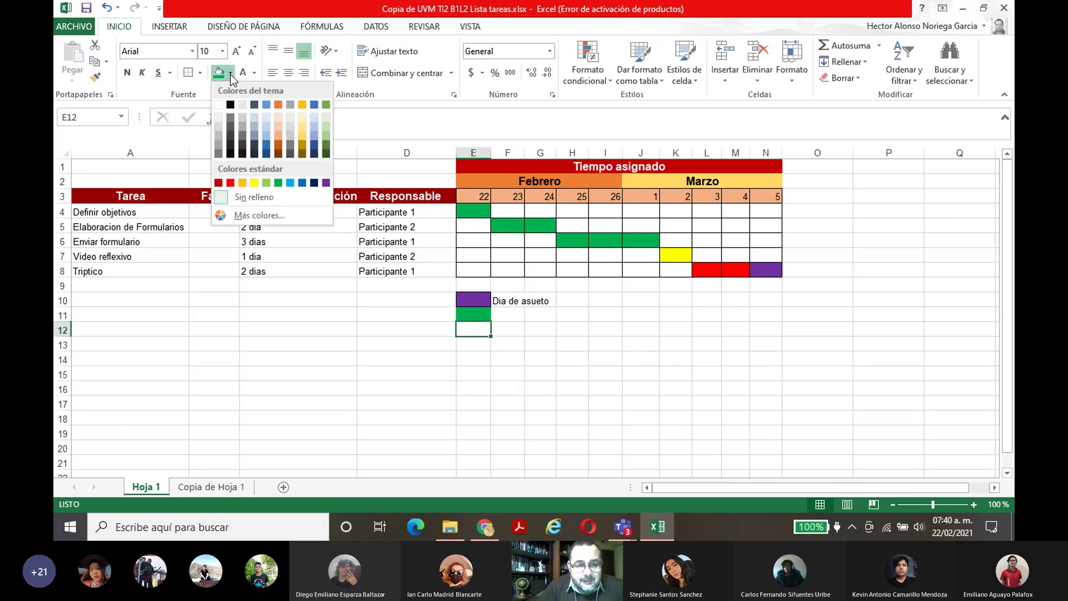
click(255, 179)
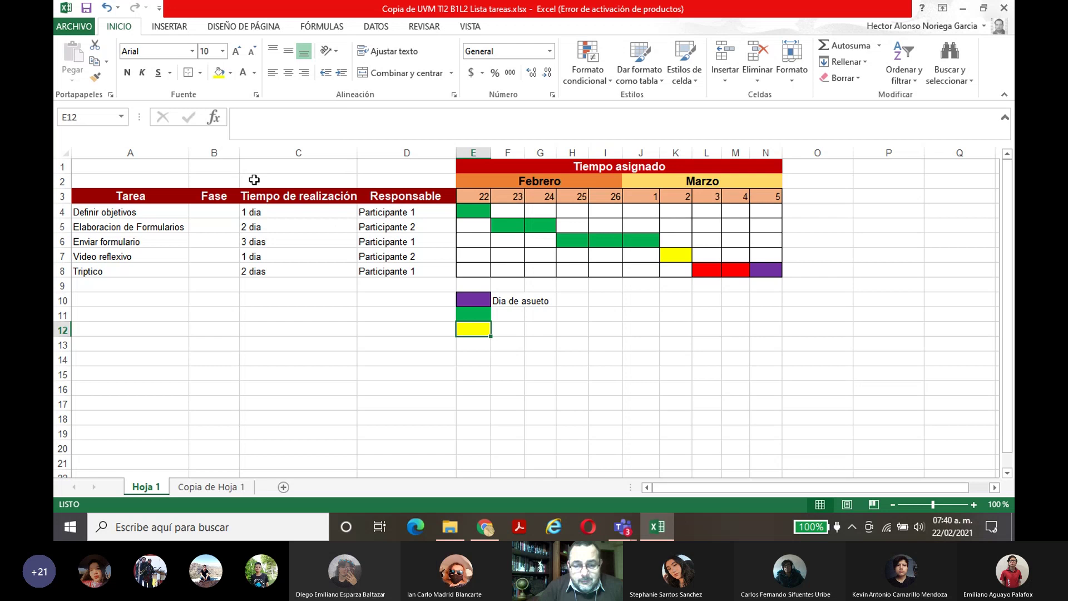
click(477, 350)
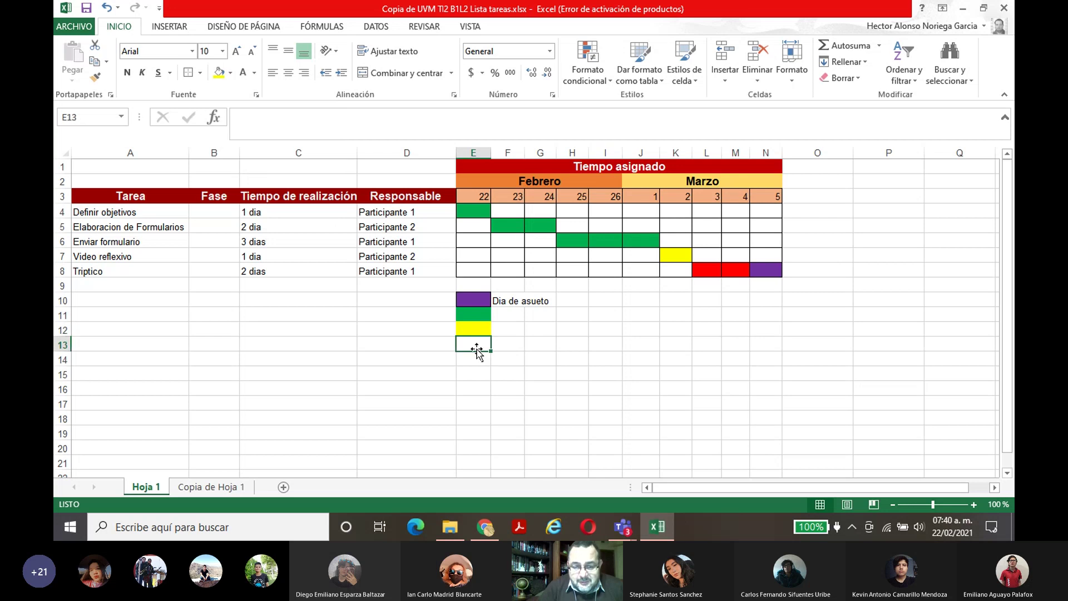
click(230, 73)
click(231, 184)
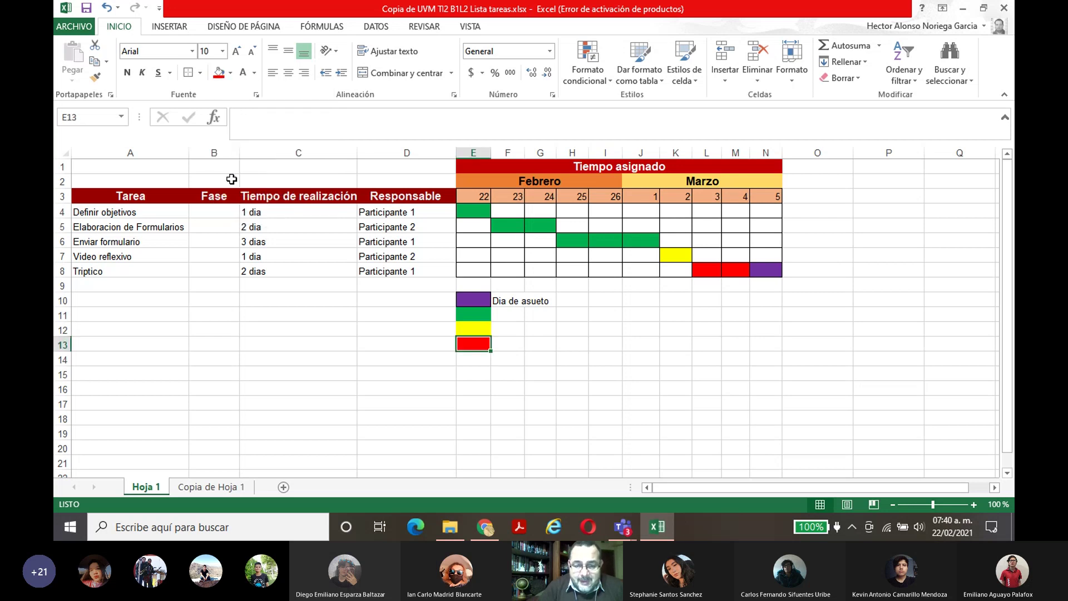
Step: Apply all borders to the legend colour cells E11:E13
drag(473, 315, 474, 344)
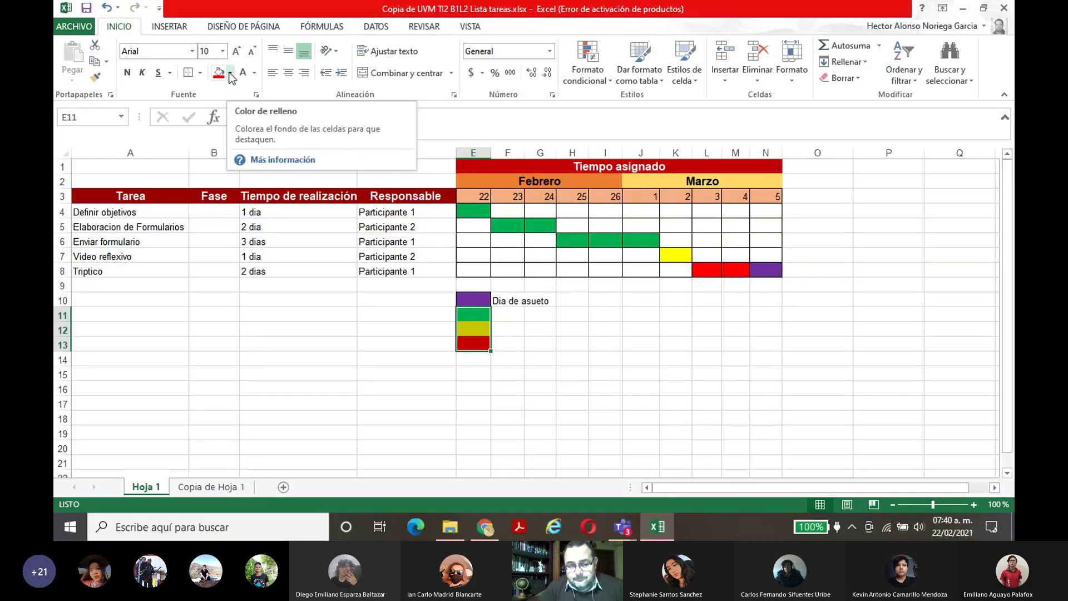
click(200, 73)
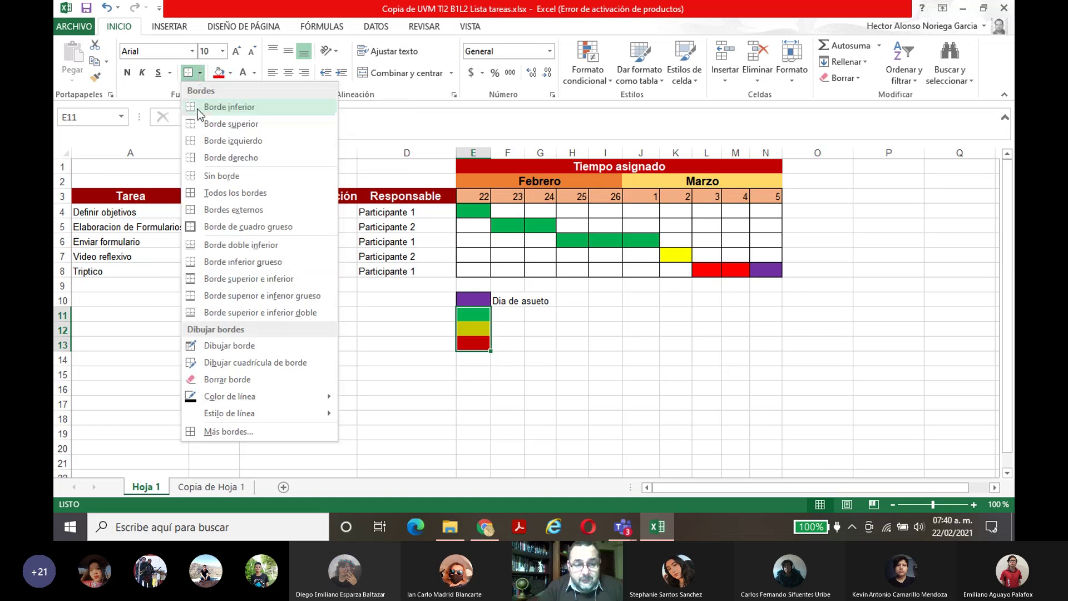
click(223, 192)
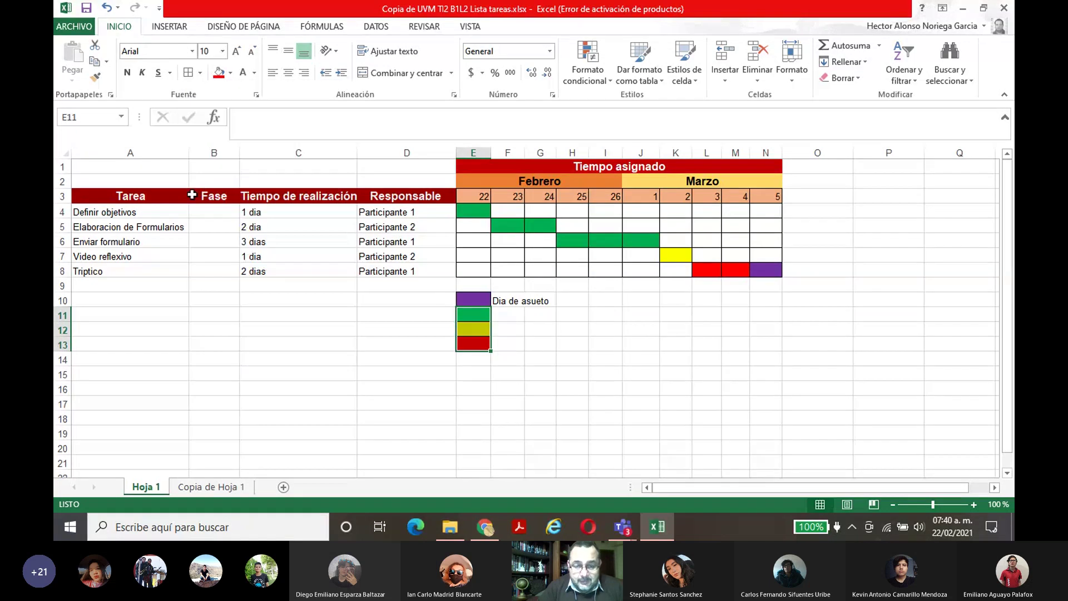
Step: Enter the legend labels "Hecho" in cell F11 and "En proceso" in cell F12
click(504, 312)
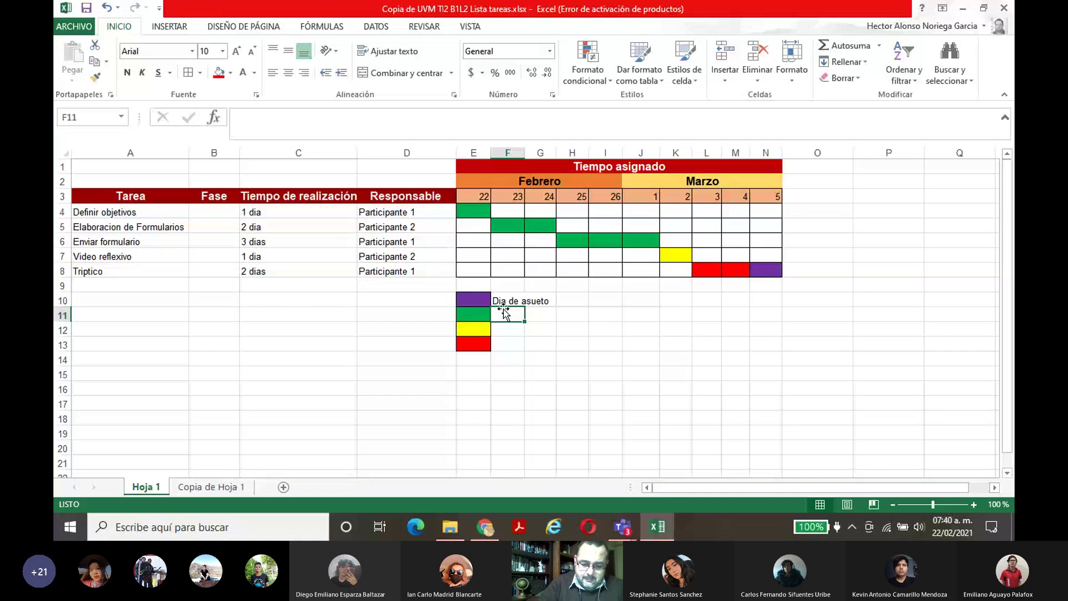
text(Hecho)
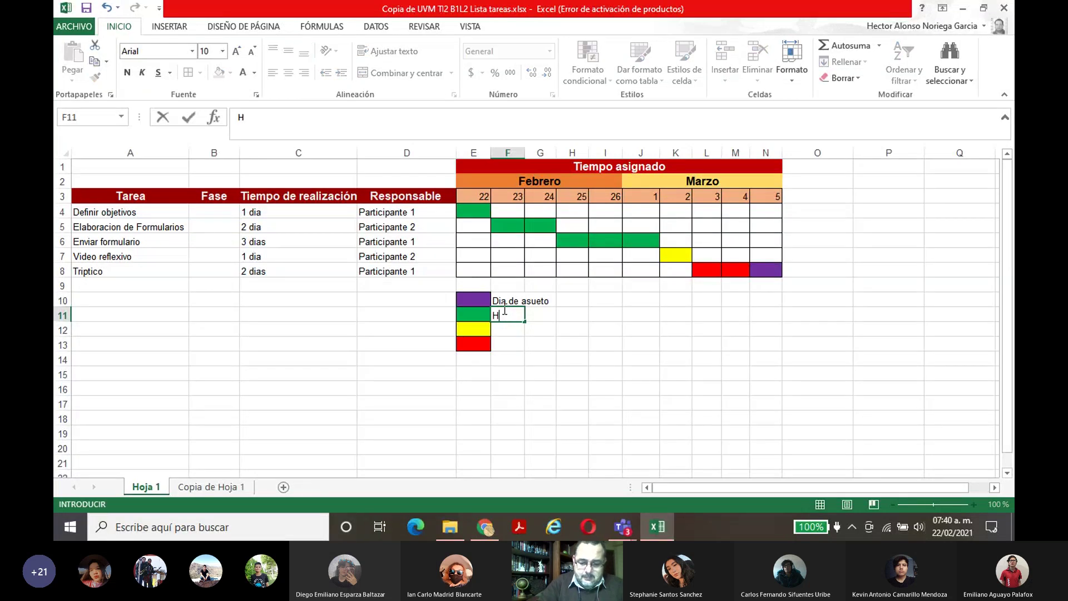
click(503, 330)
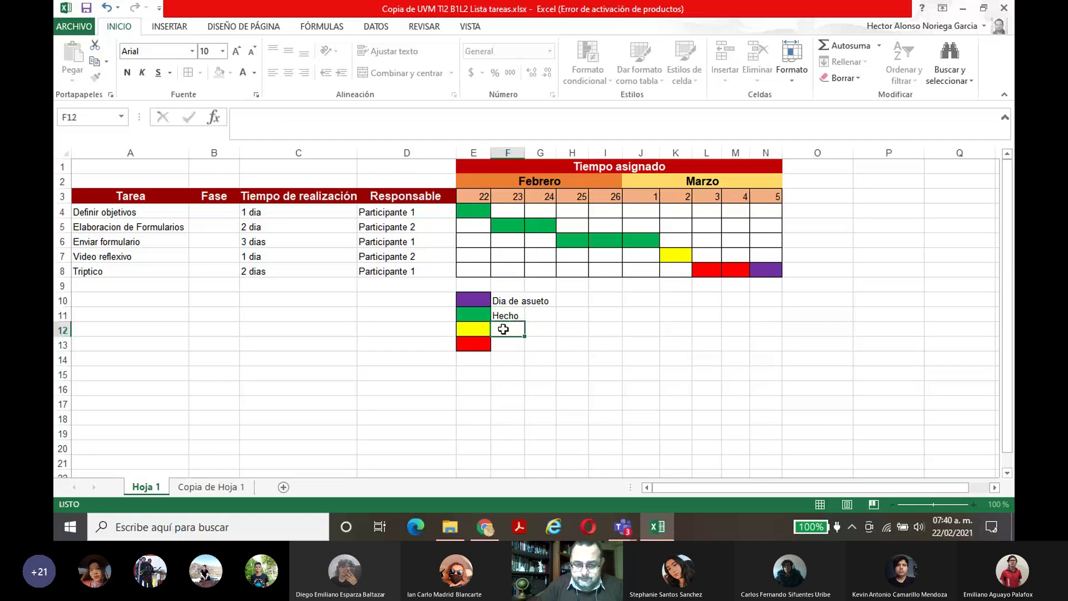
text(En p)
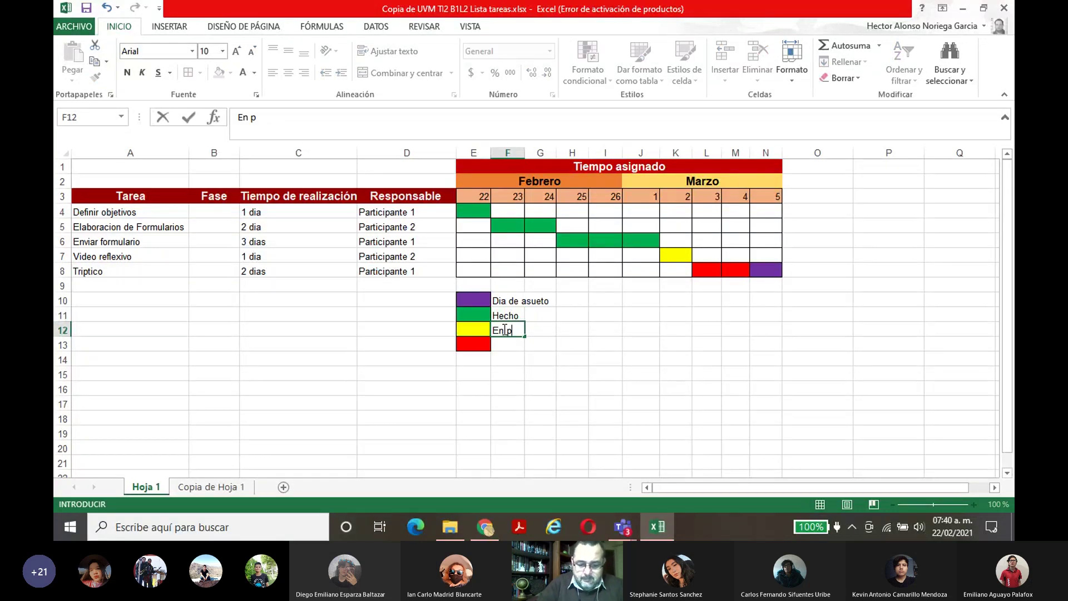
text(orceso)
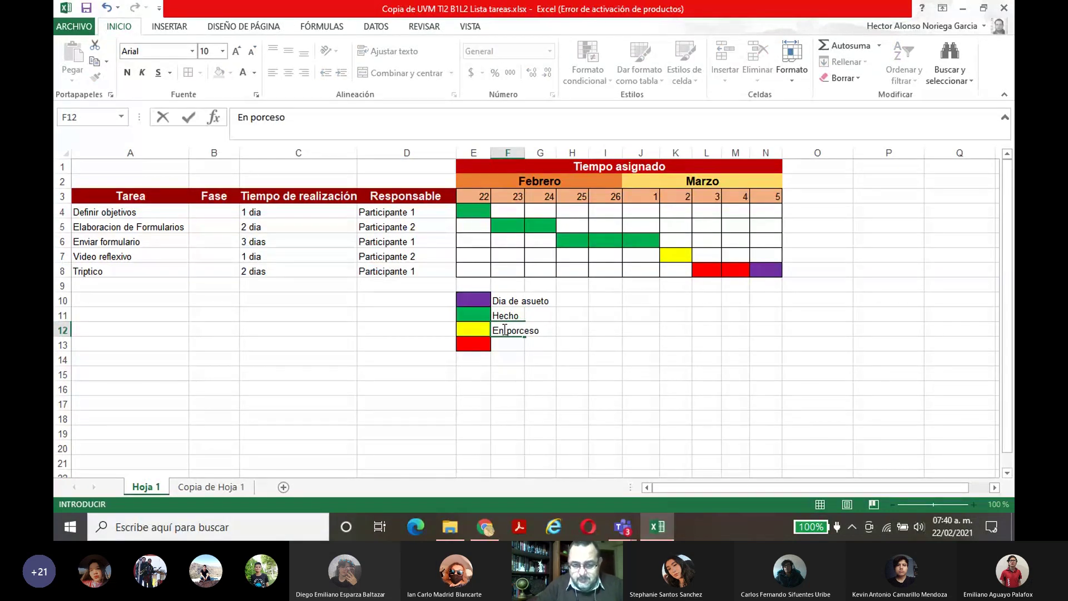
click(521, 330)
key(BackSpace)
key(BackSpace)
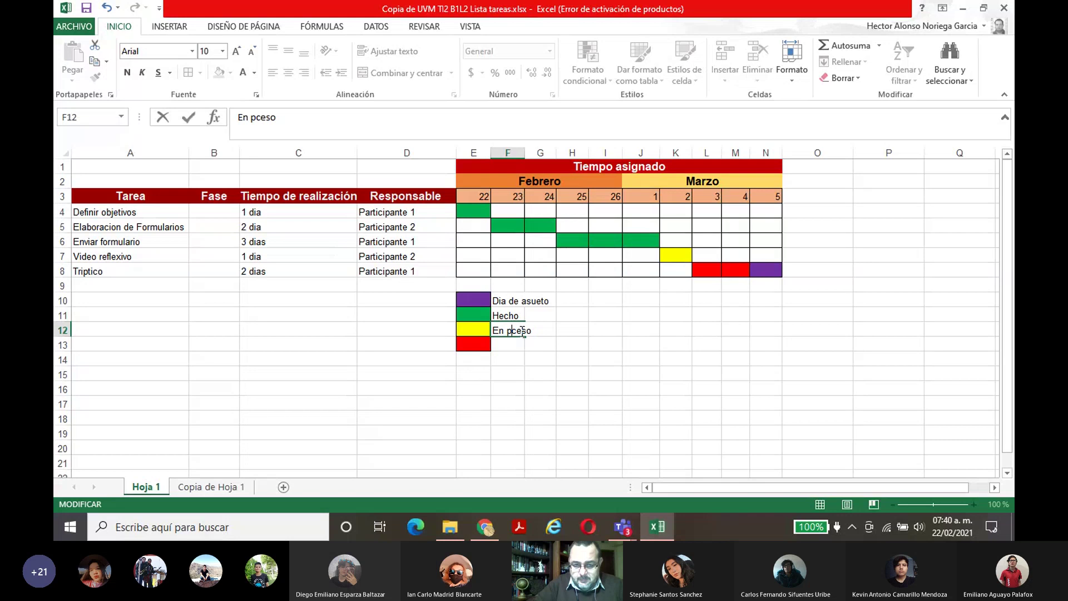
text(ro)
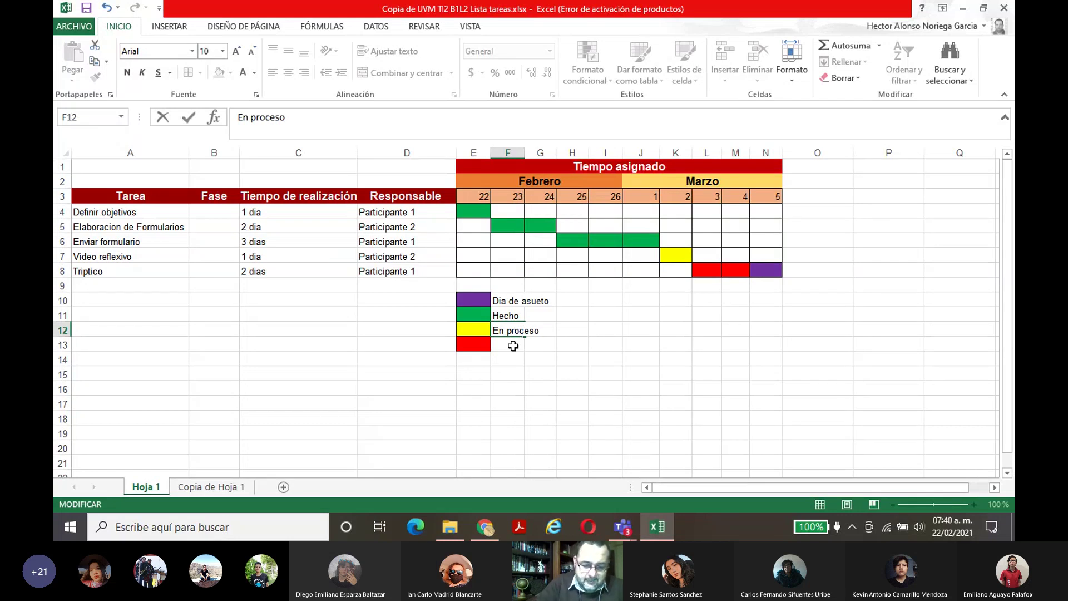
Step: Enter the legend label "Sin empezar" in cell F13 beside the red cell
click(512, 346)
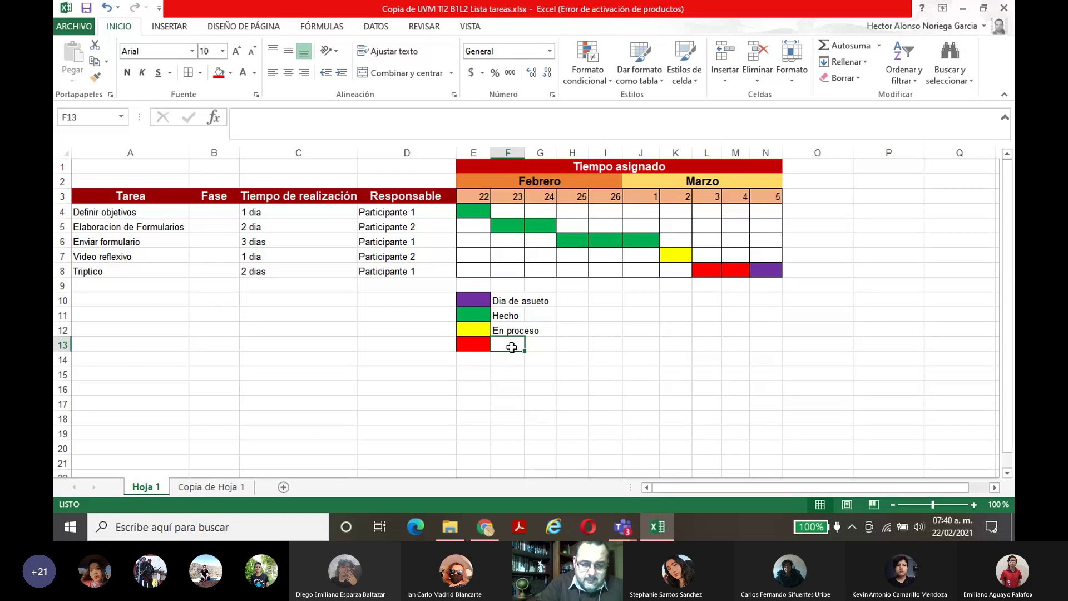
text(S)
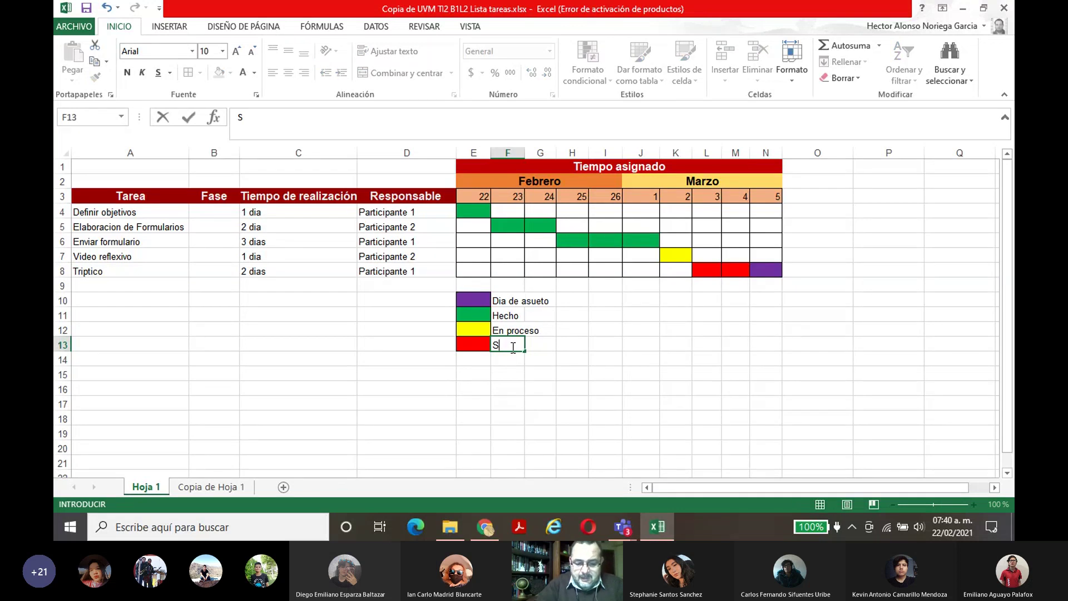
text(in actividad)
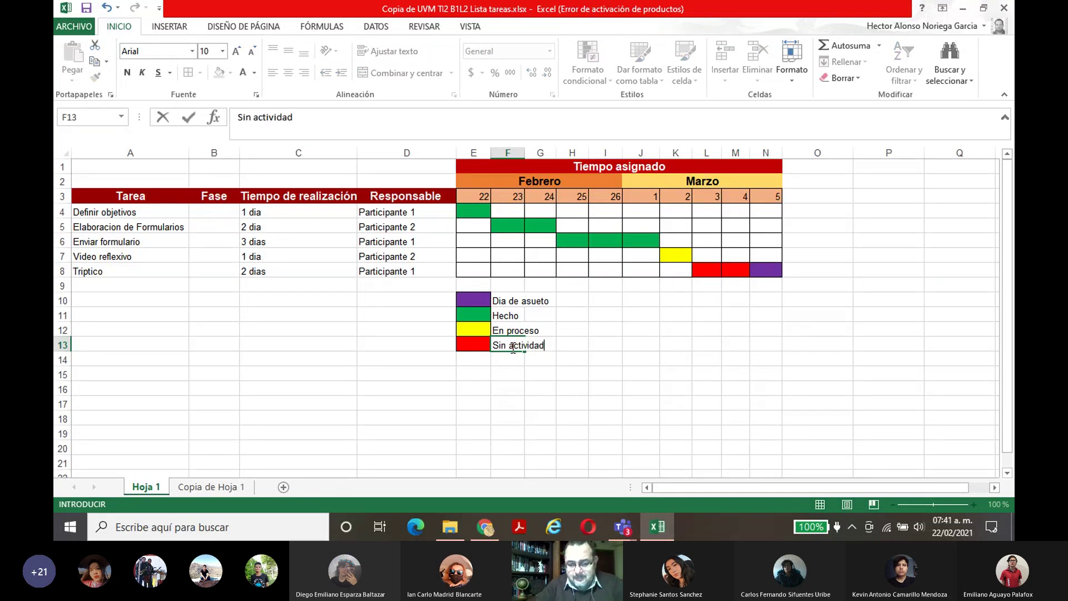
key(BackSpace)
key(BackSpace)
key(BackSpace)
key(BackSpace)
key(BackSpace)
key(BackSpace)
key(BackSpace)
key(BackSpace)
key(BackSpace)
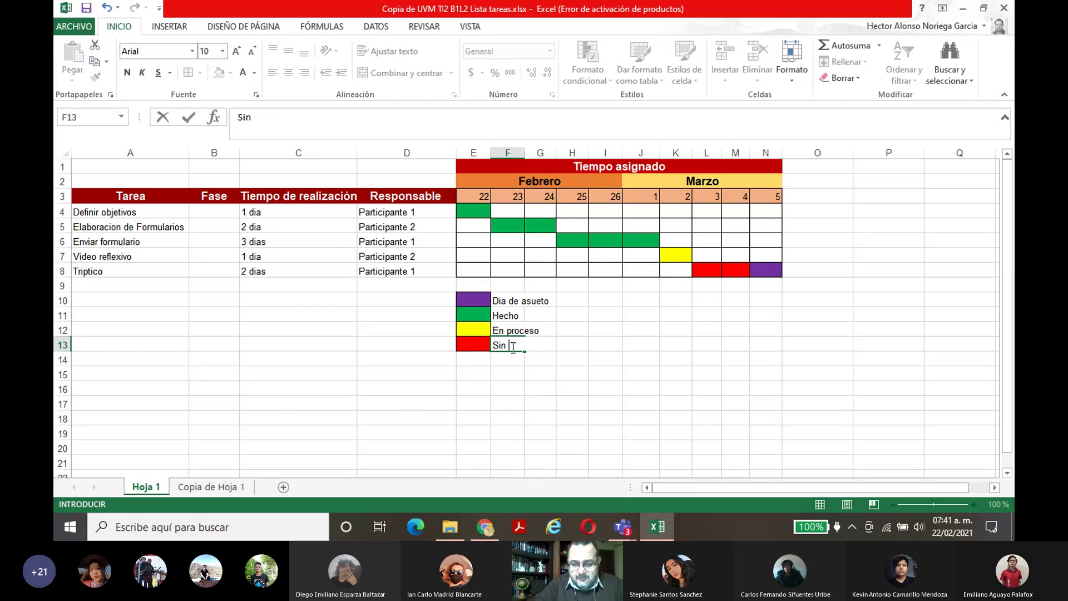
text(empezar)
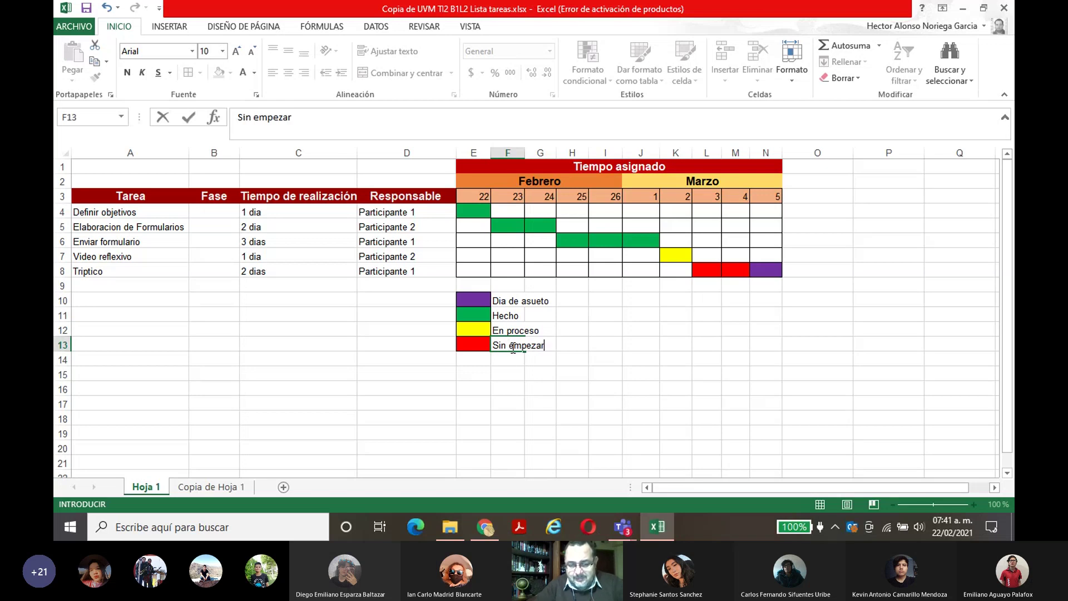
click(502, 375)
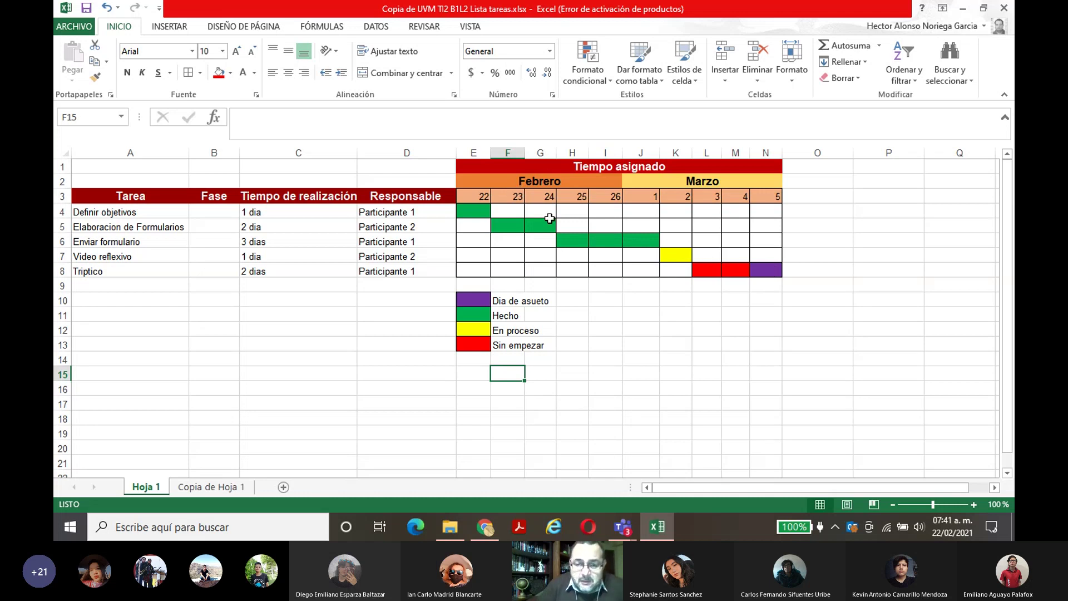
Step: Delete the whole "Tiempo de realización" column from the task table
click(296, 150)
right_click(296, 151)
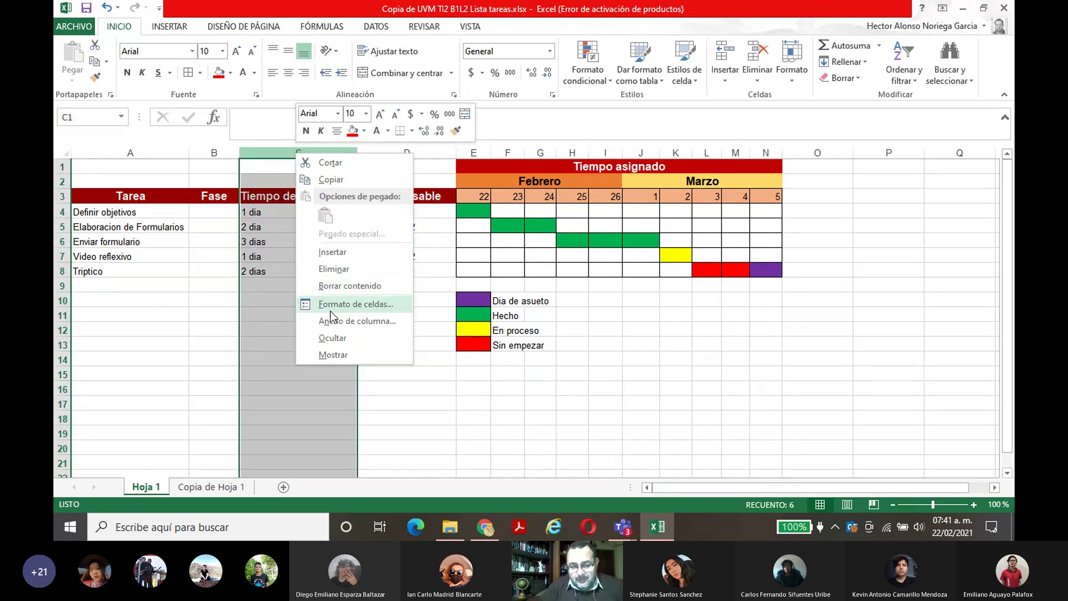
click(333, 269)
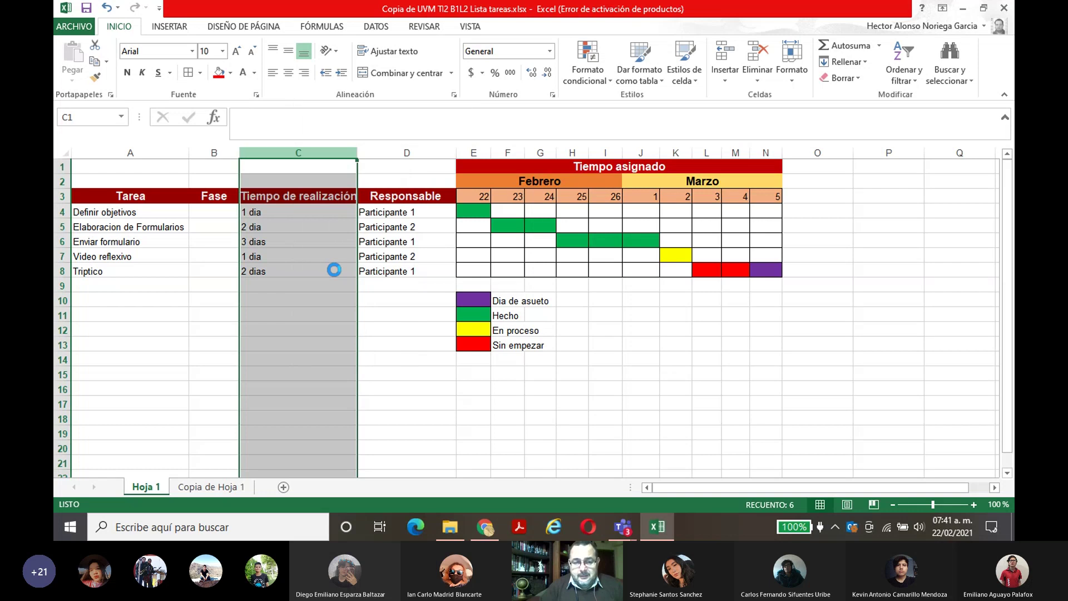
click(421, 408)
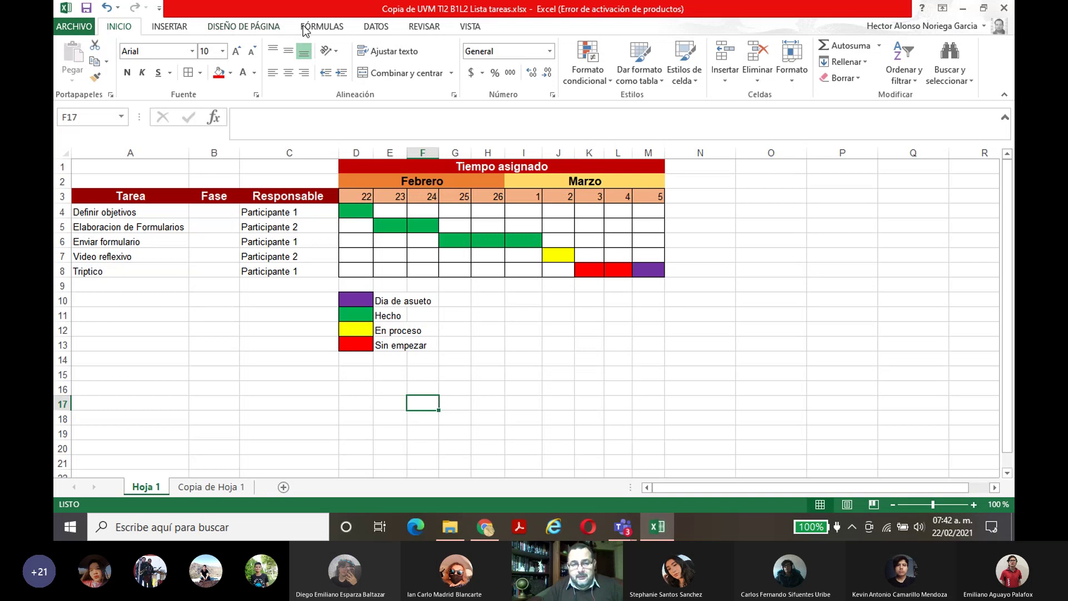
Step: Set a custom worksheet zoom of 125%
click(468, 27)
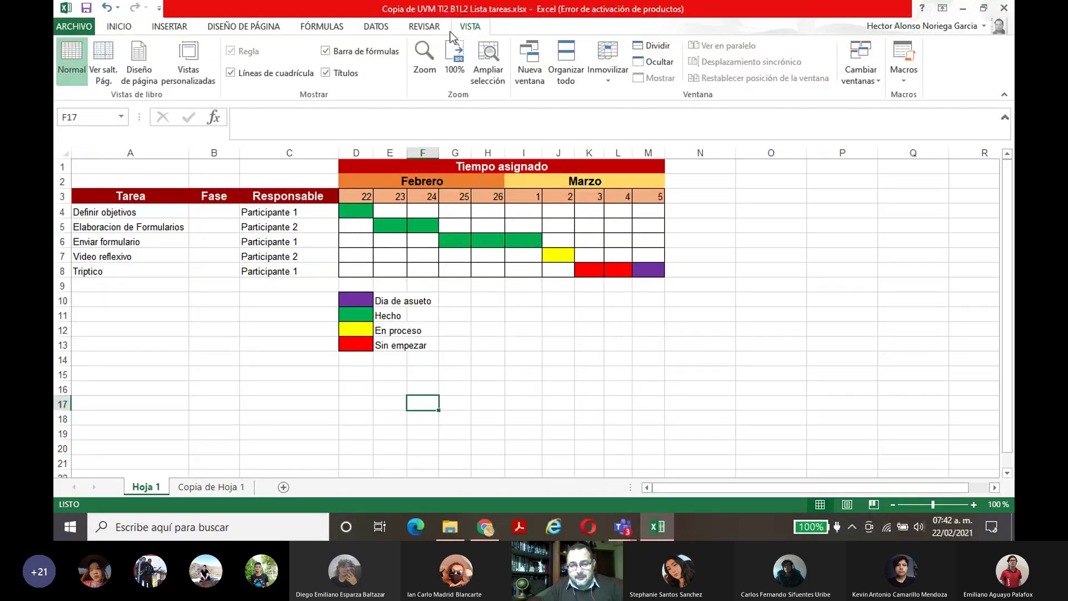
click(432, 56)
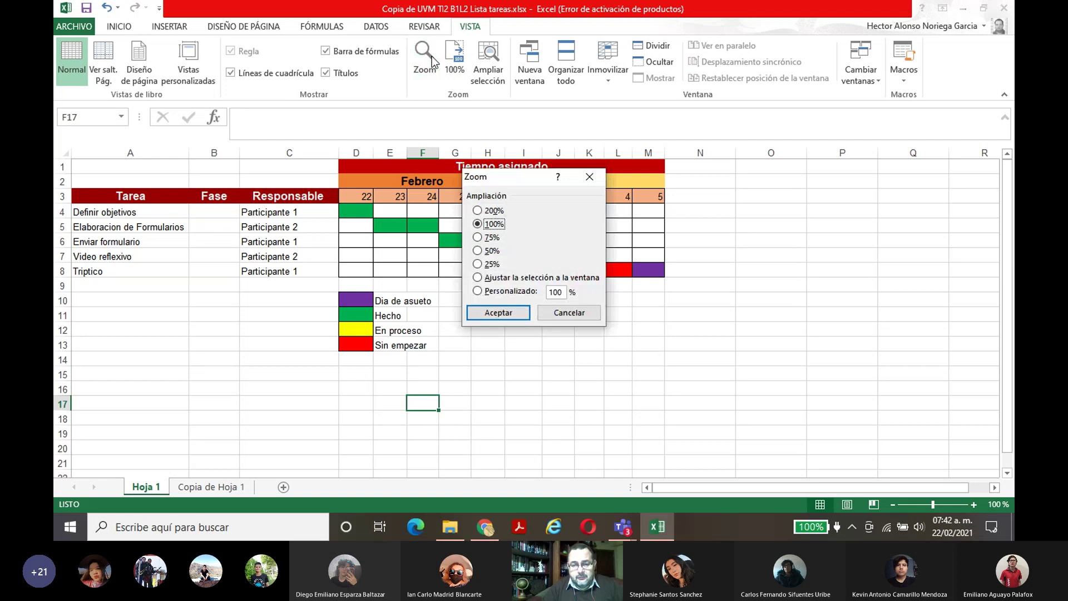
click(566, 291)
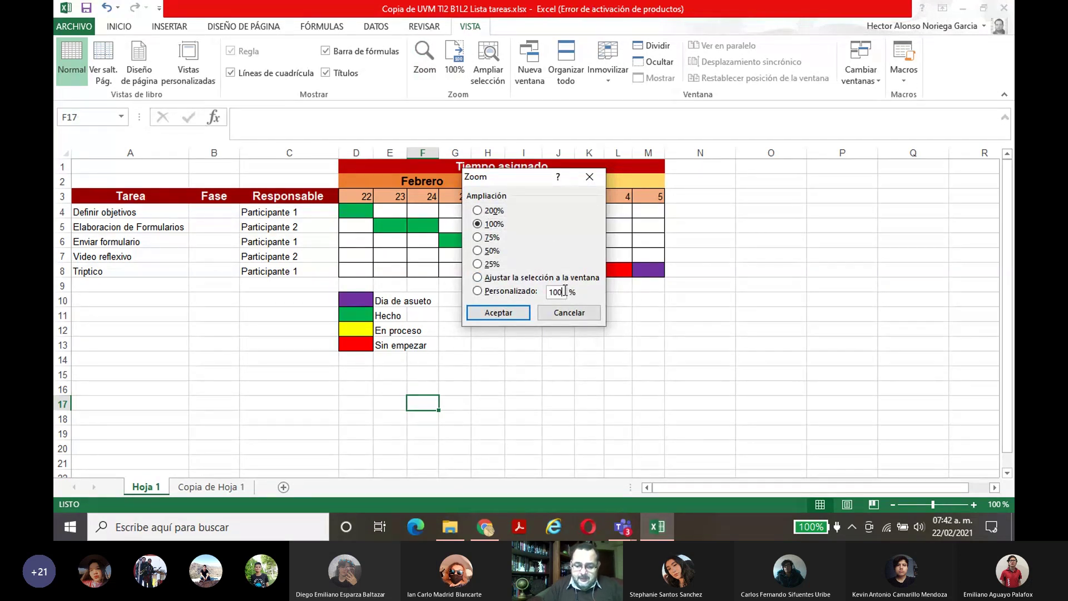
key(BackSpace)
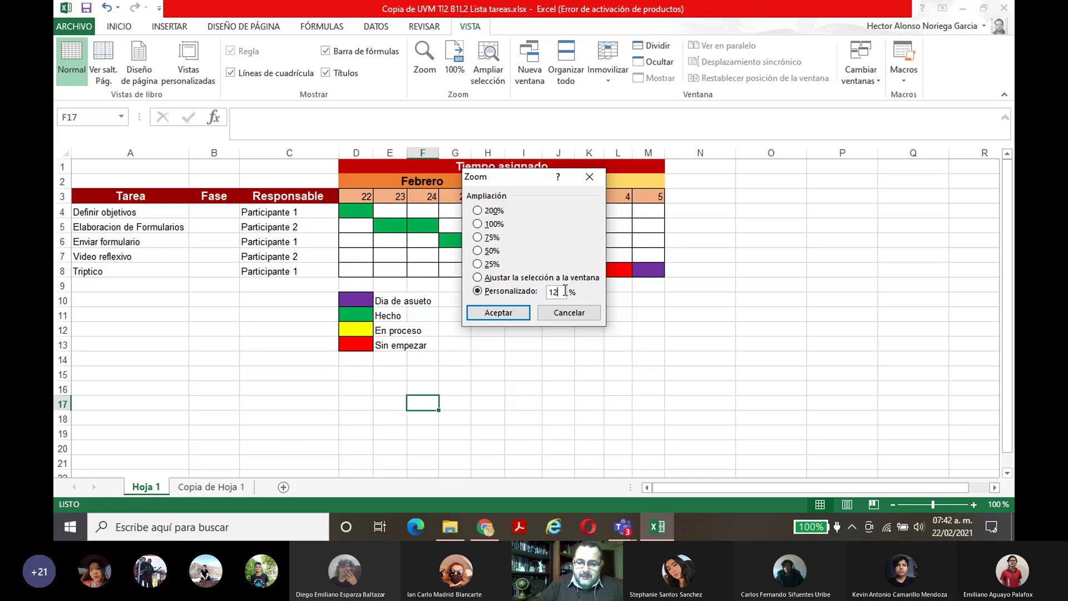
text(25)
key(Return)
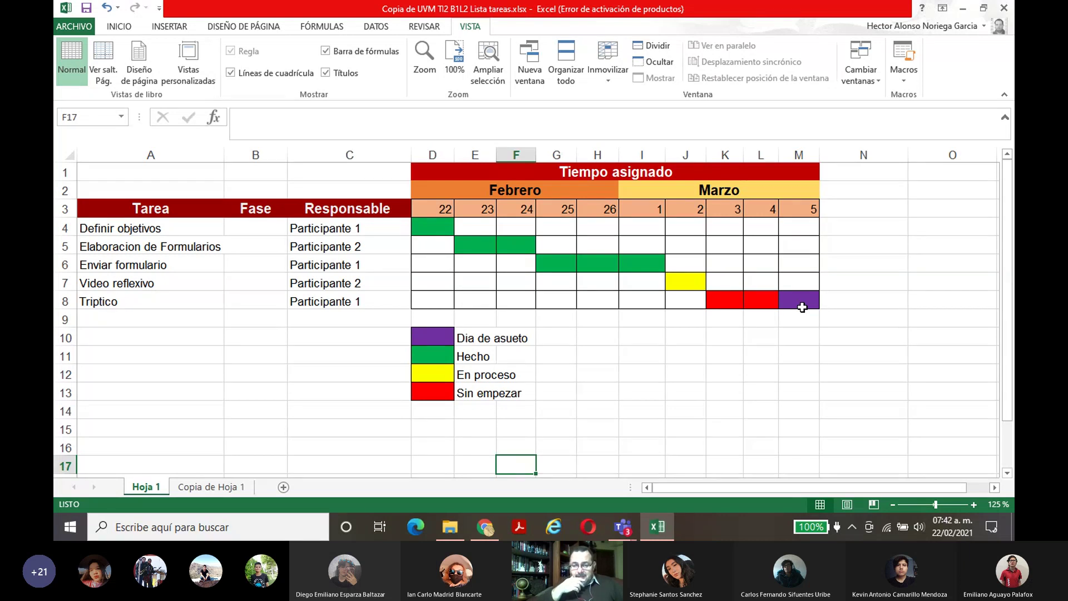
Step: Slightly narrow the day columns D and E under Febrero and I and J under Marzo
right_click(62, 175)
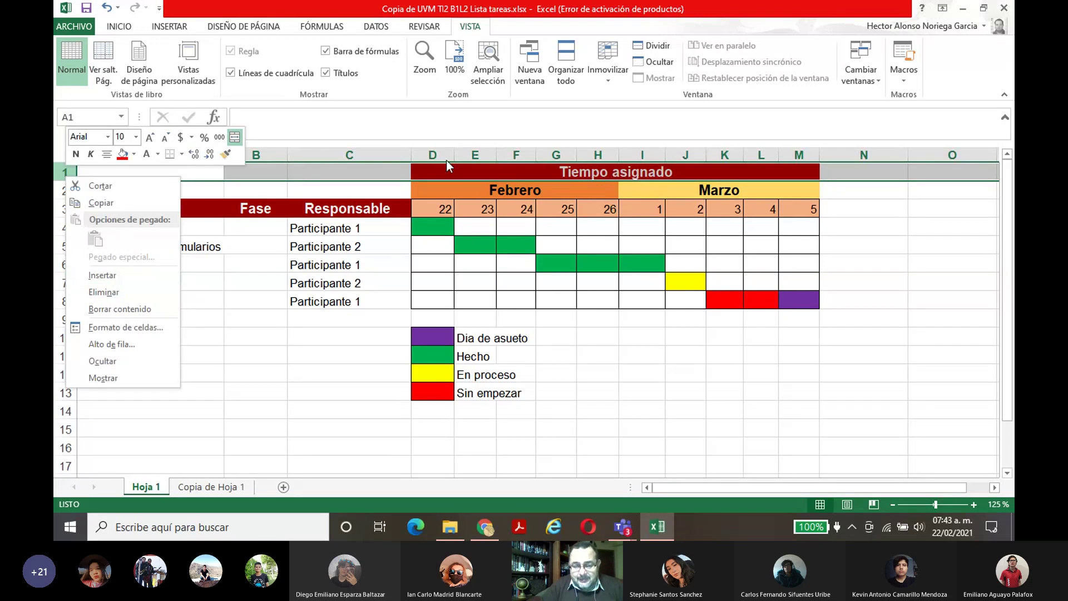
key(Escape)
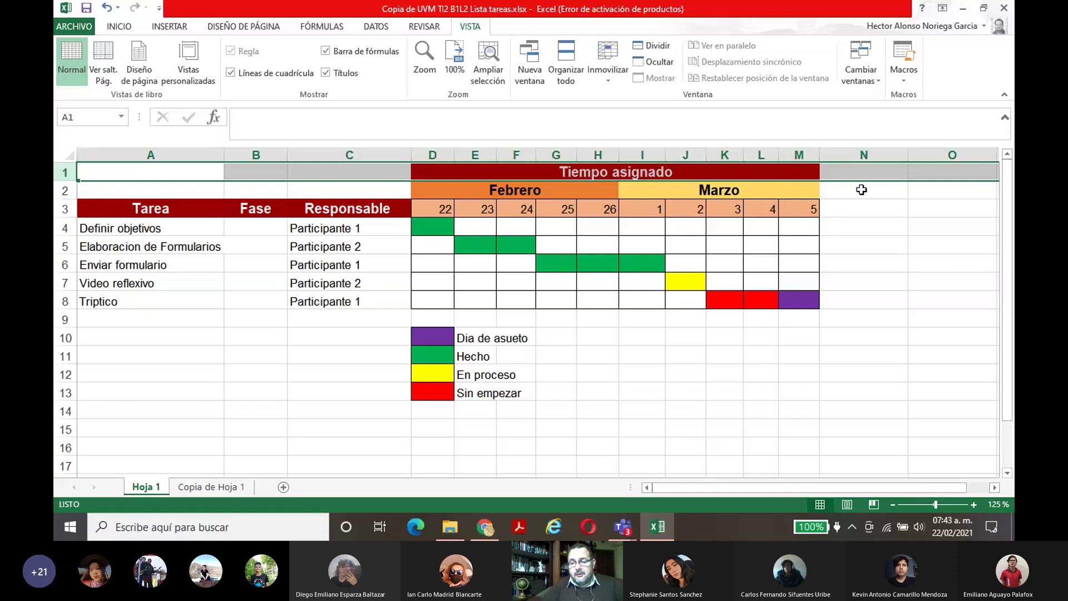
drag(454, 156, 488, 156)
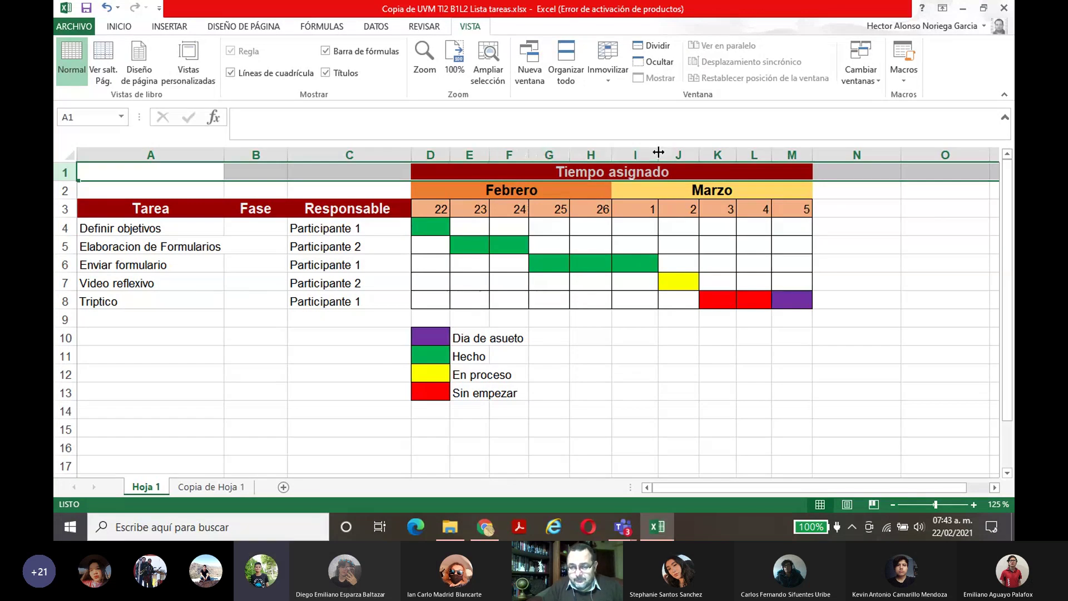
drag(658, 154, 692, 155)
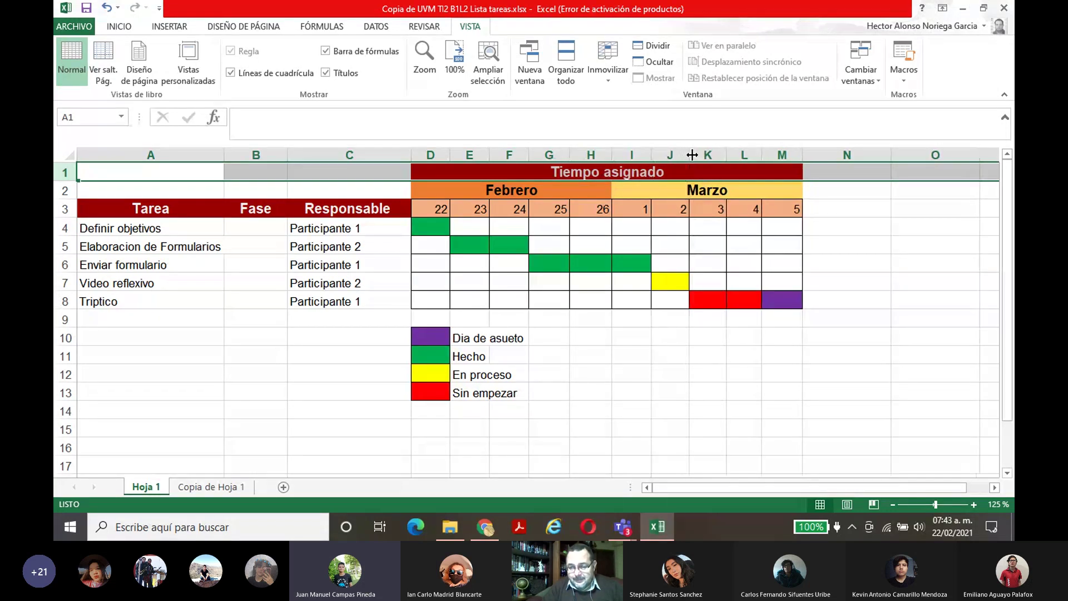
click(510, 341)
click(471, 340)
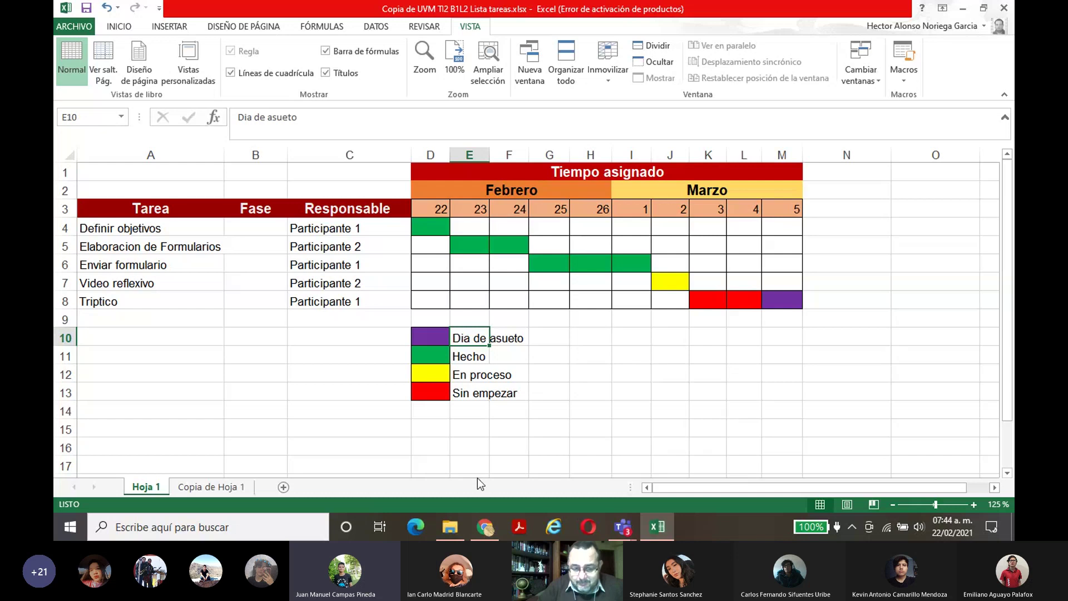
Step: Switch to Chrome and search Google for "calendario uvm semestral 2021" in place of the Gantt image results
click(476, 538)
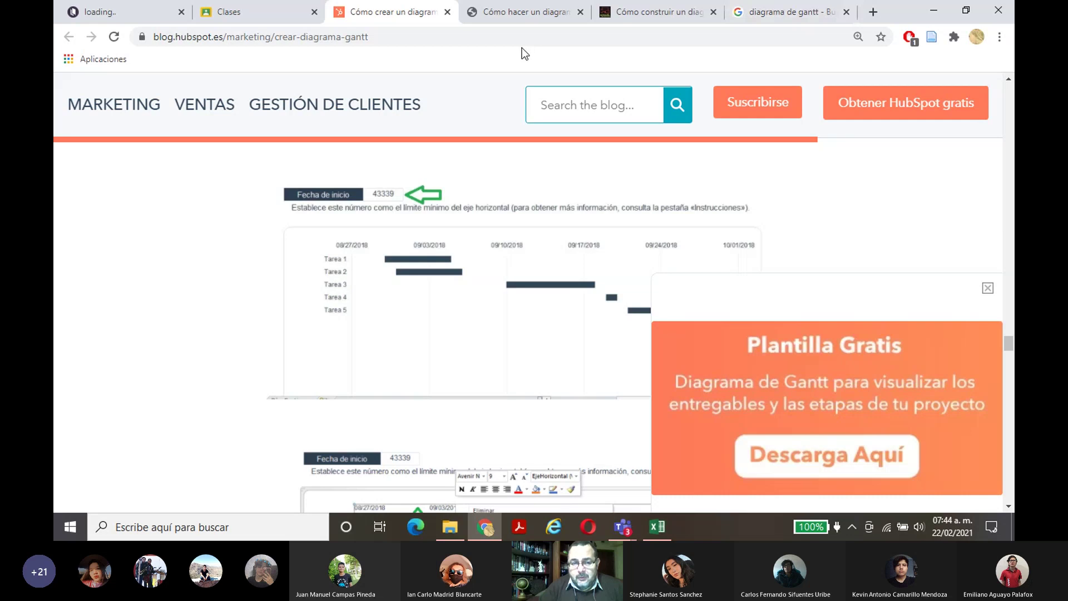
click(440, 35)
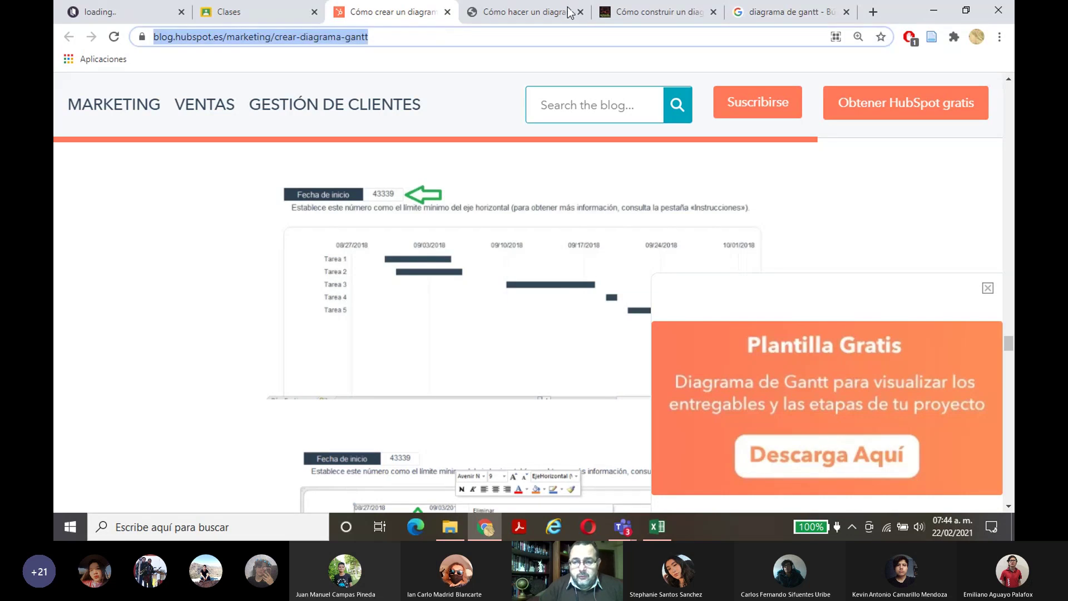
click(804, 13)
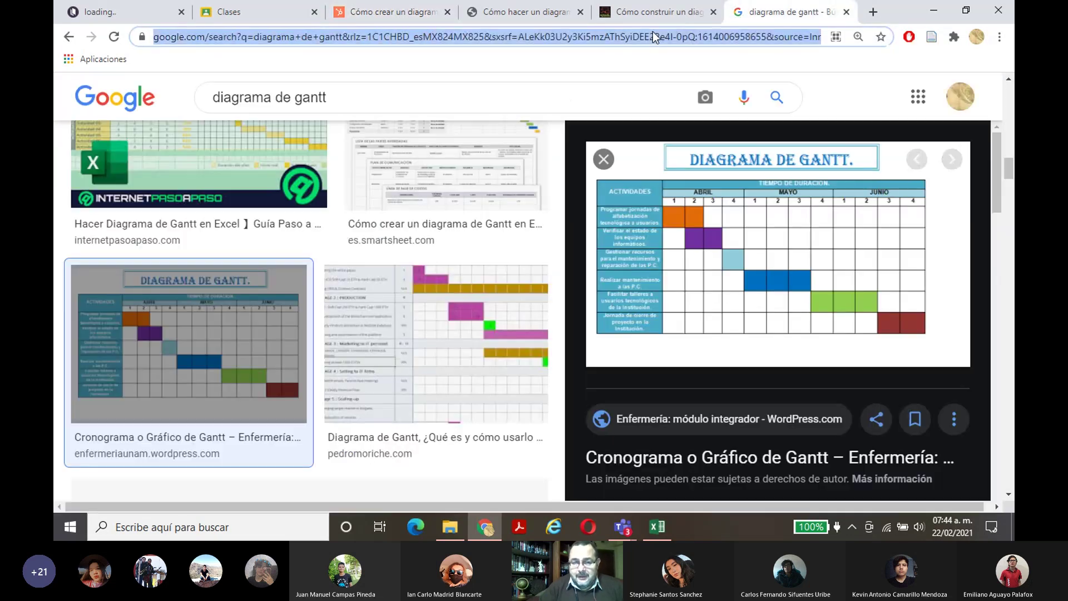
text(calendario)
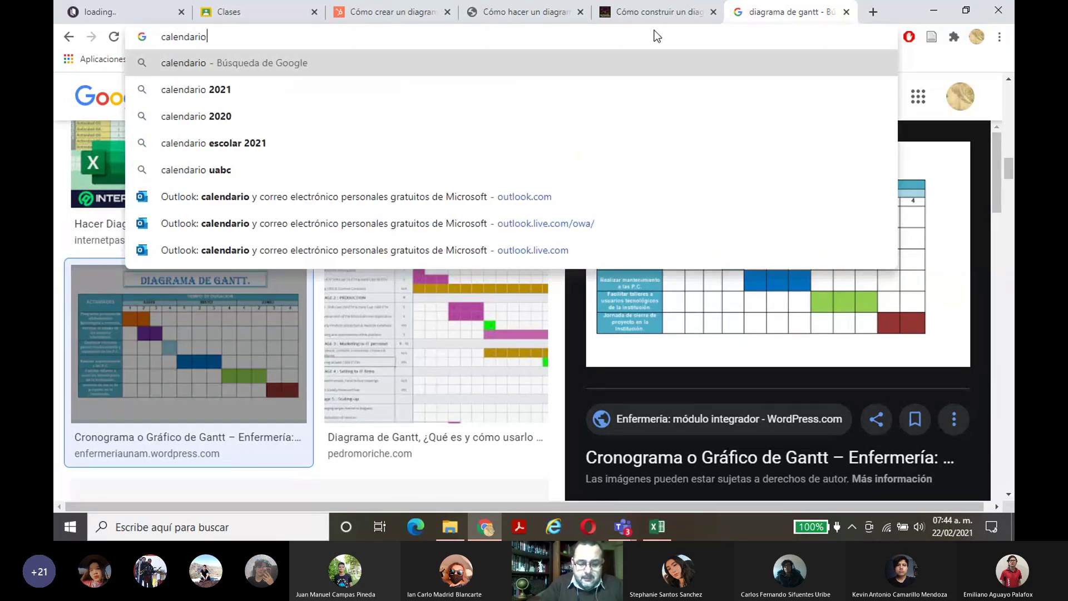
text( UV)
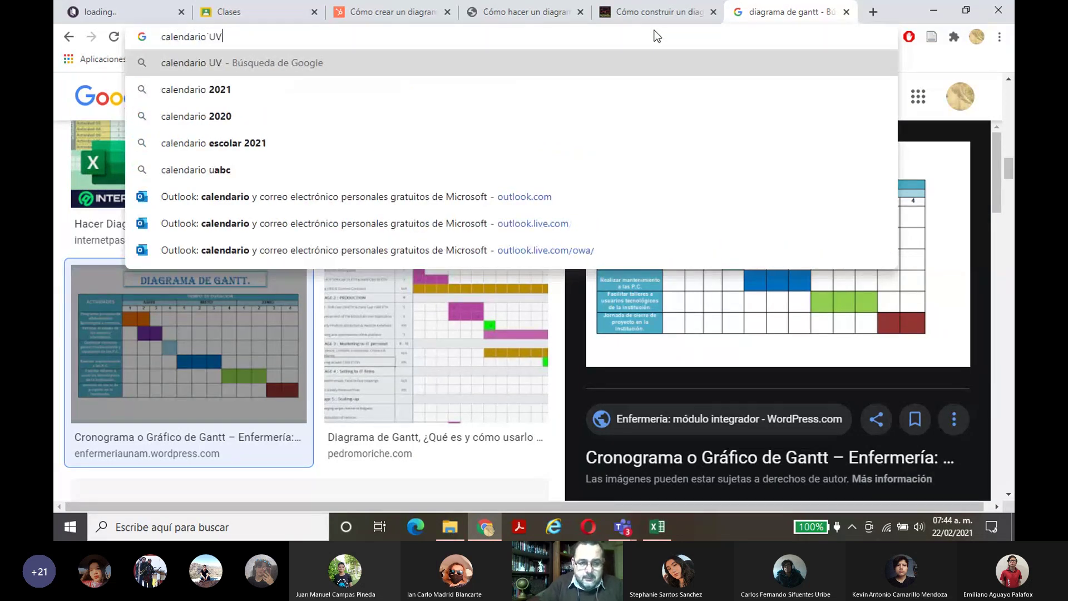
text(M semestral)
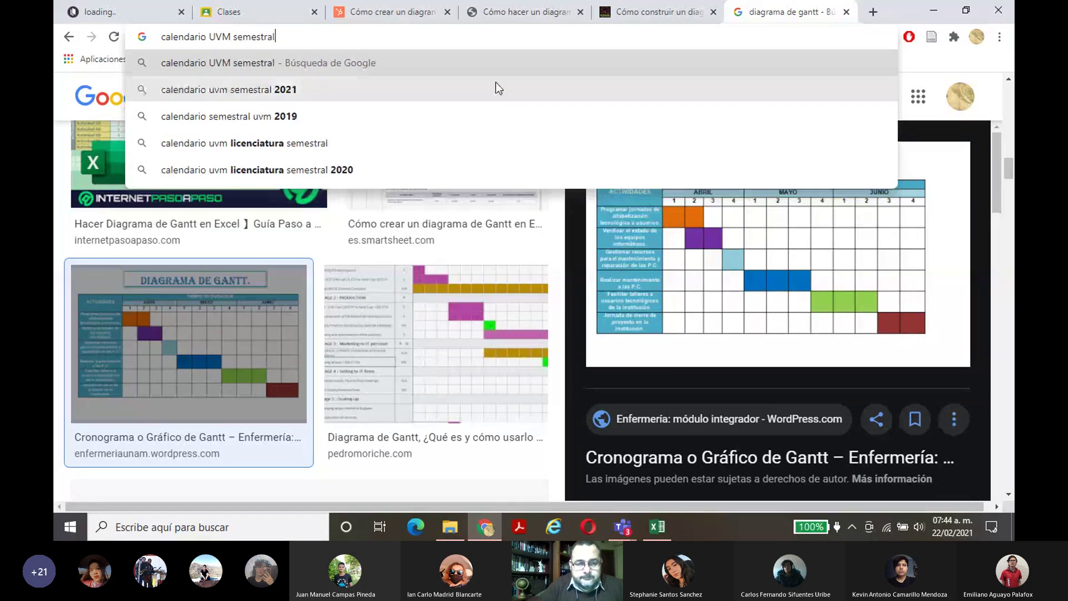
click(316, 89)
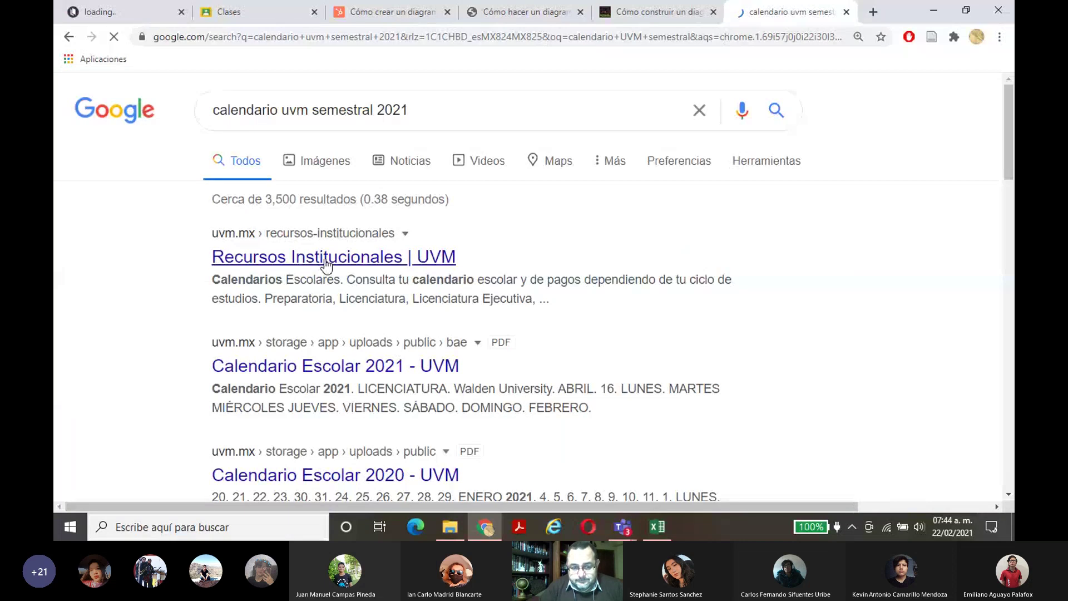
Step: Open UVM's "Calendario Escolar 2021" PDF from the results and examine the Periodo Escolar 1/2021 months and their legend at 150% zoom
click(330, 368)
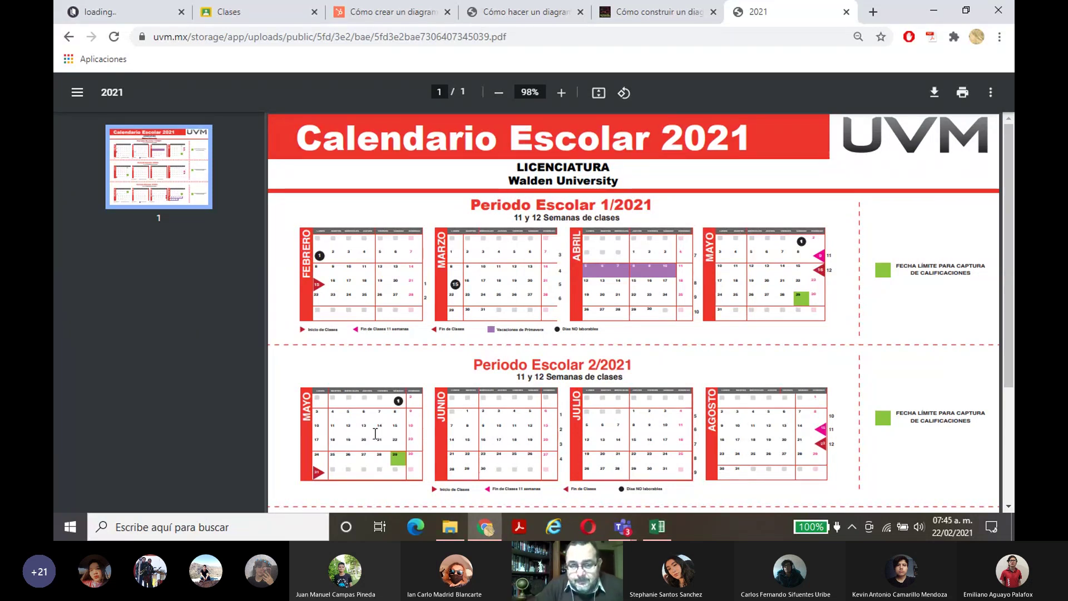
click(561, 93)
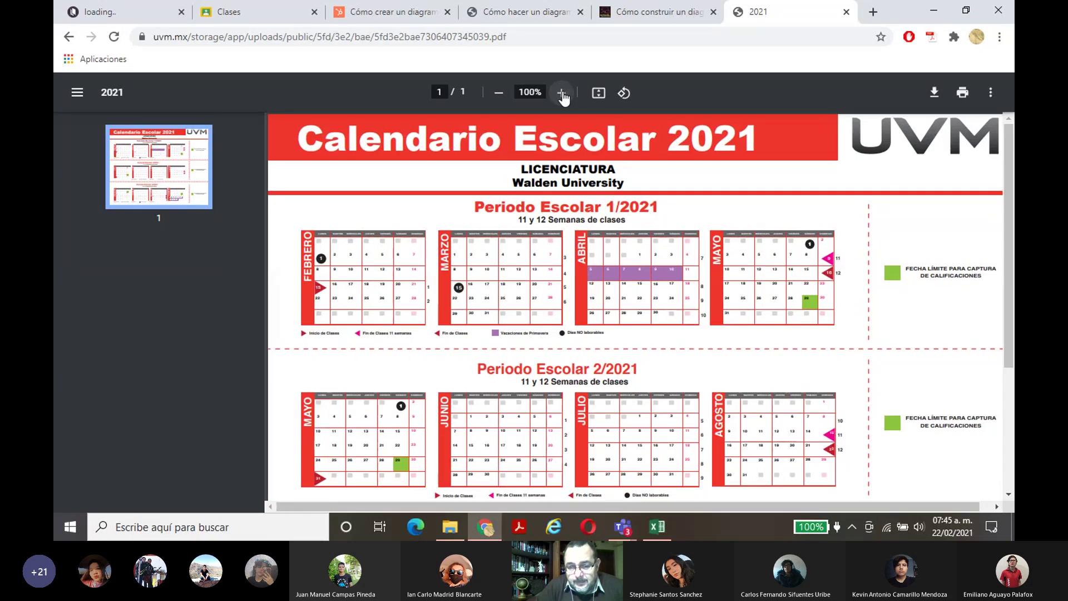
click(562, 93)
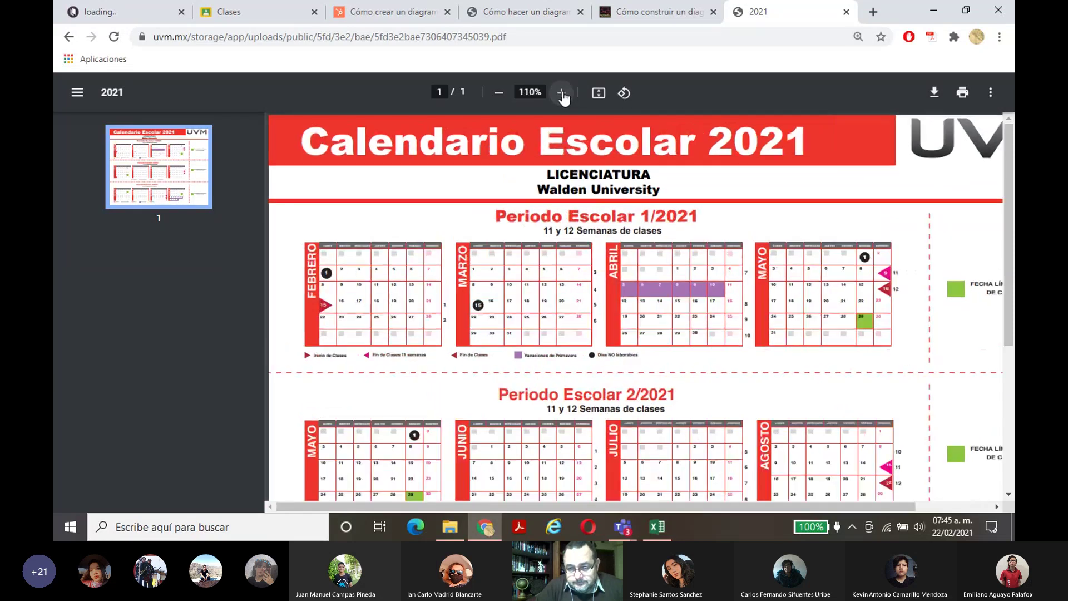
click(561, 93)
click(562, 93)
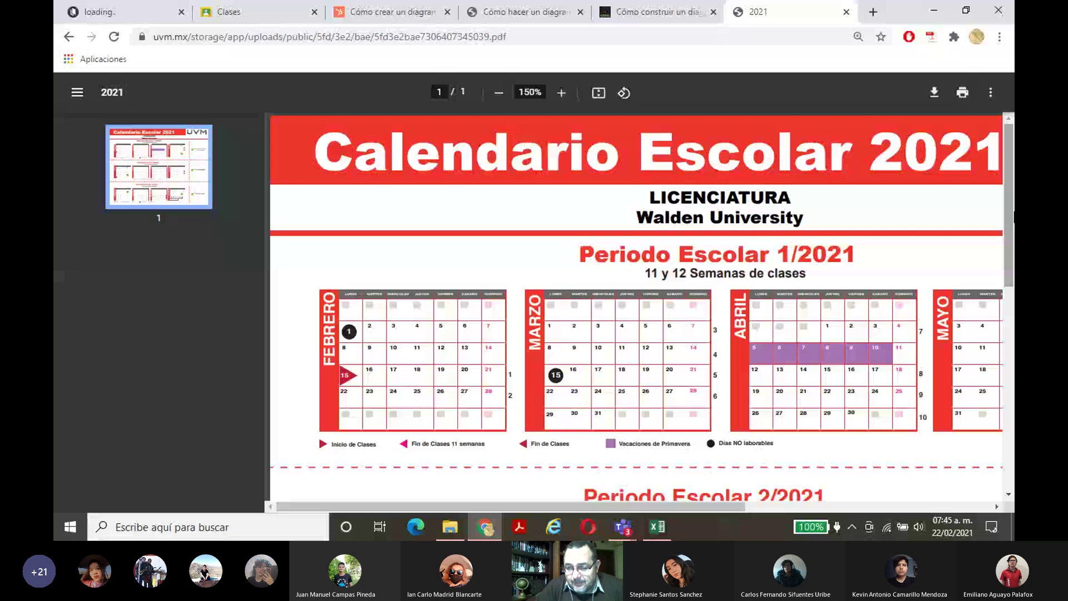
drag(1013, 217, 1014, 268)
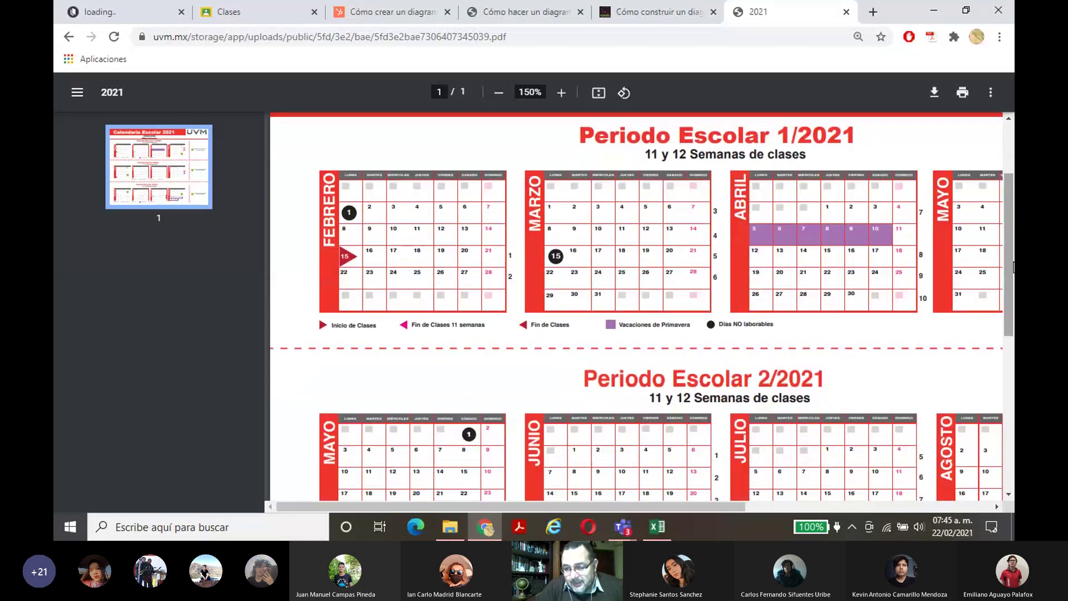